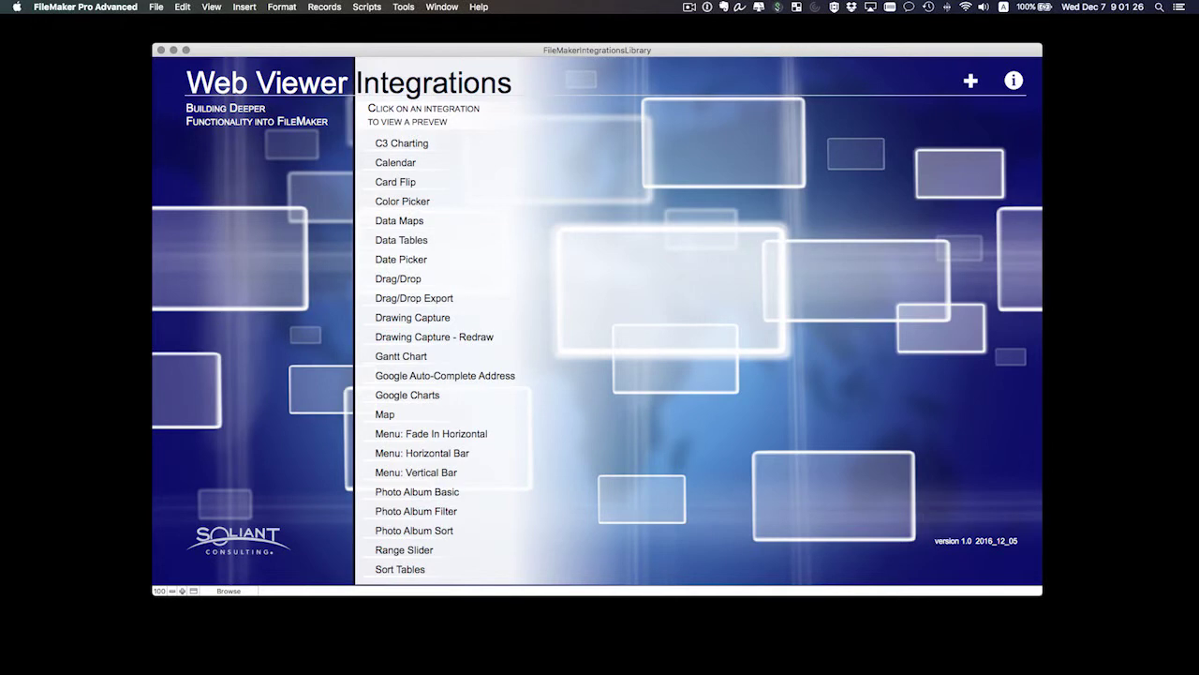
# Open the Data Tables integration and browse through its list of records.
pyautogui.click(365, 246)
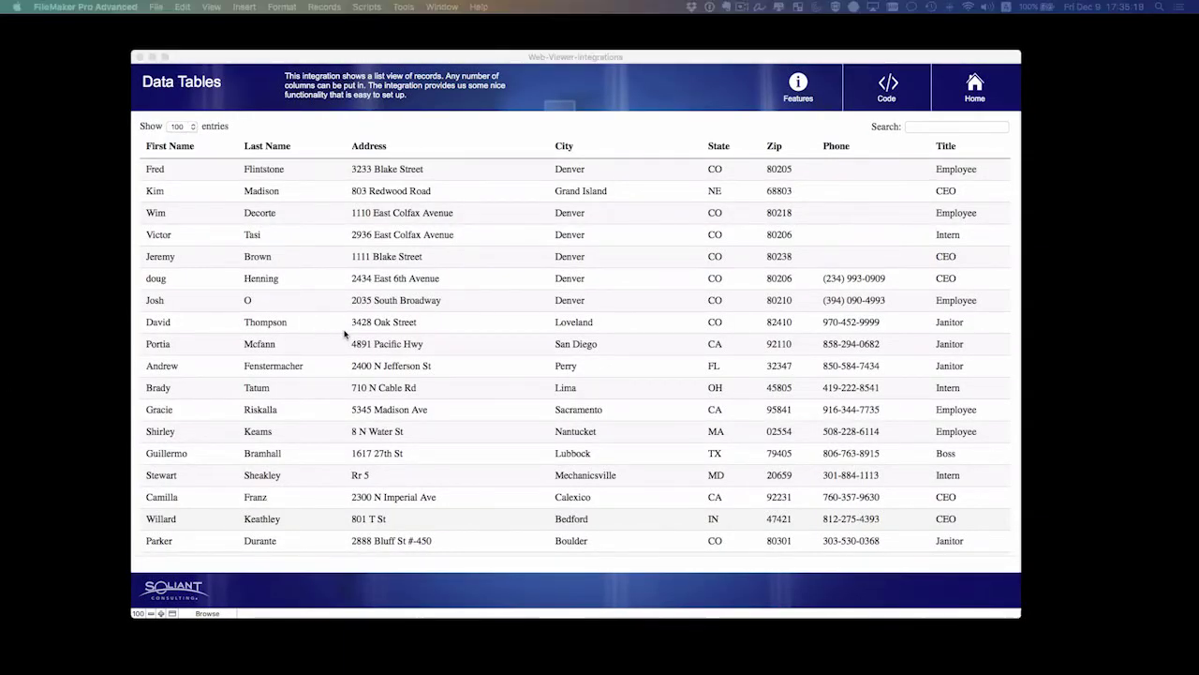
pyautogui.scroll(-4, 323, 405)
pyautogui.scroll(-15, 323, 405)
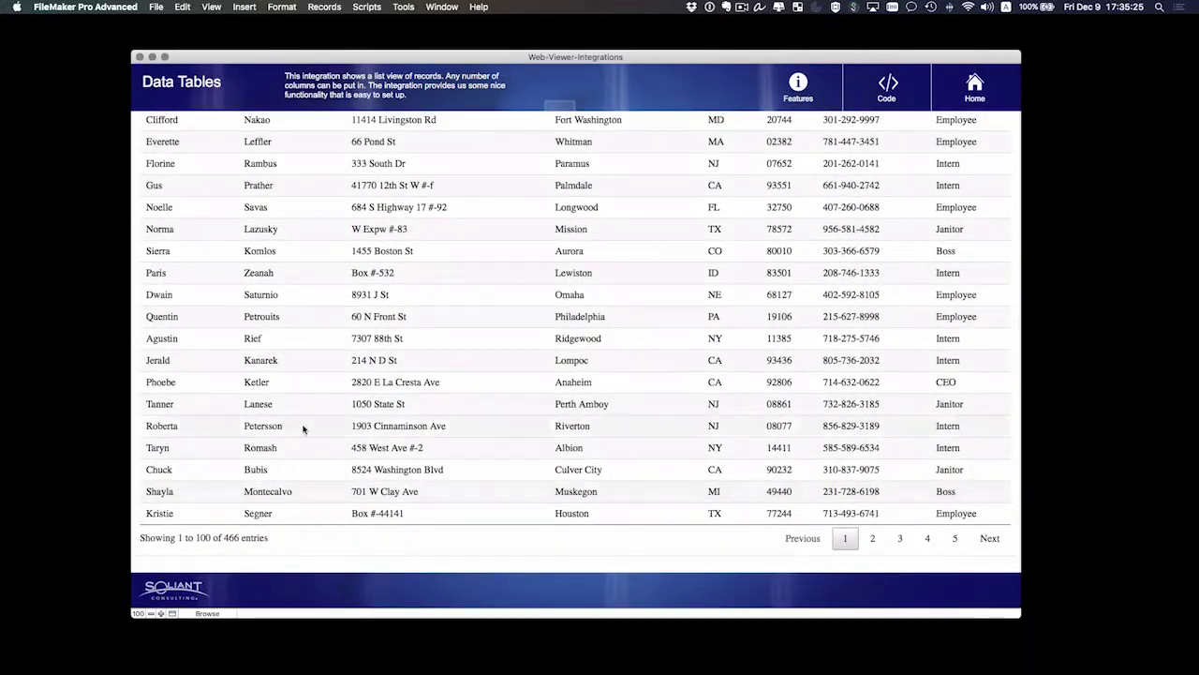
pyautogui.scroll(10, 318, 405)
pyautogui.scroll(10, 319, 403)
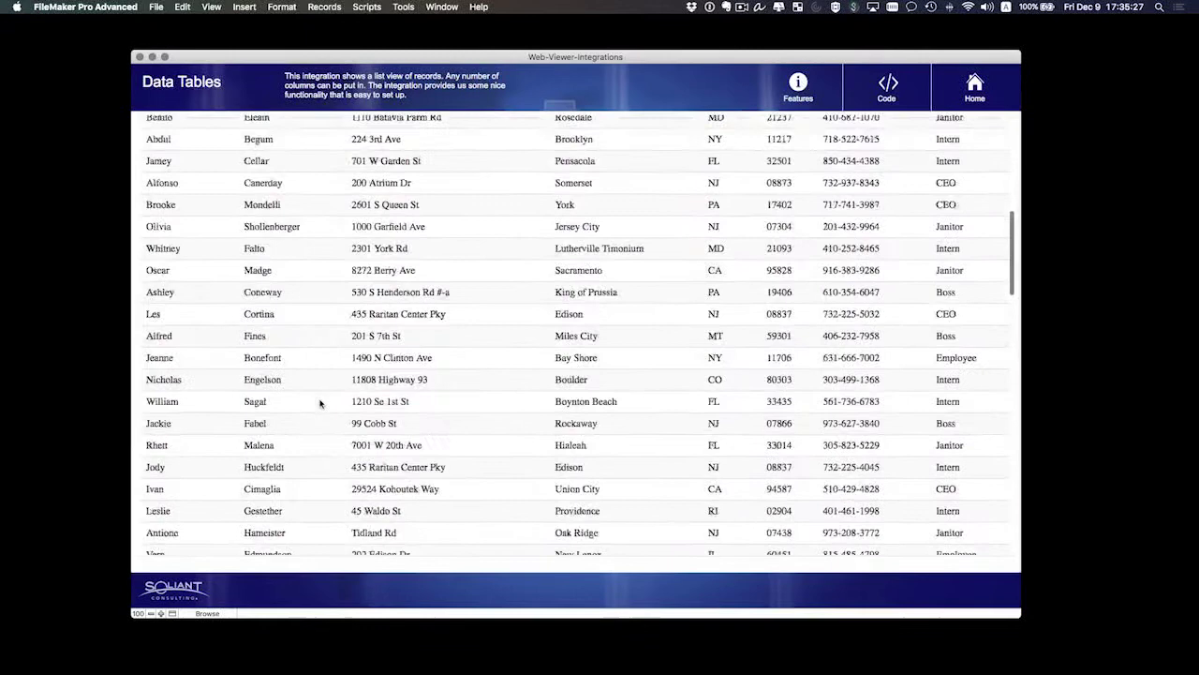
# Show 10 entries per page and sort the table by First Name, Last Name, Address, City and finally State.
pyautogui.click(186, 127)
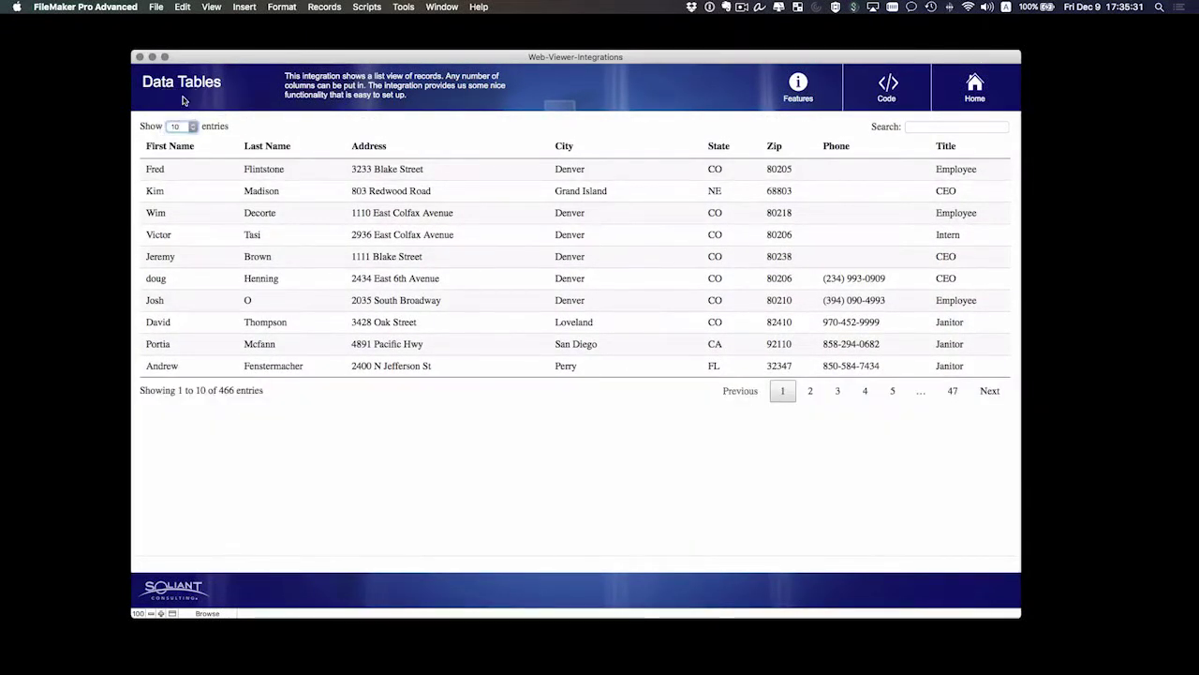
pyautogui.click(155, 145)
pyautogui.click(268, 150)
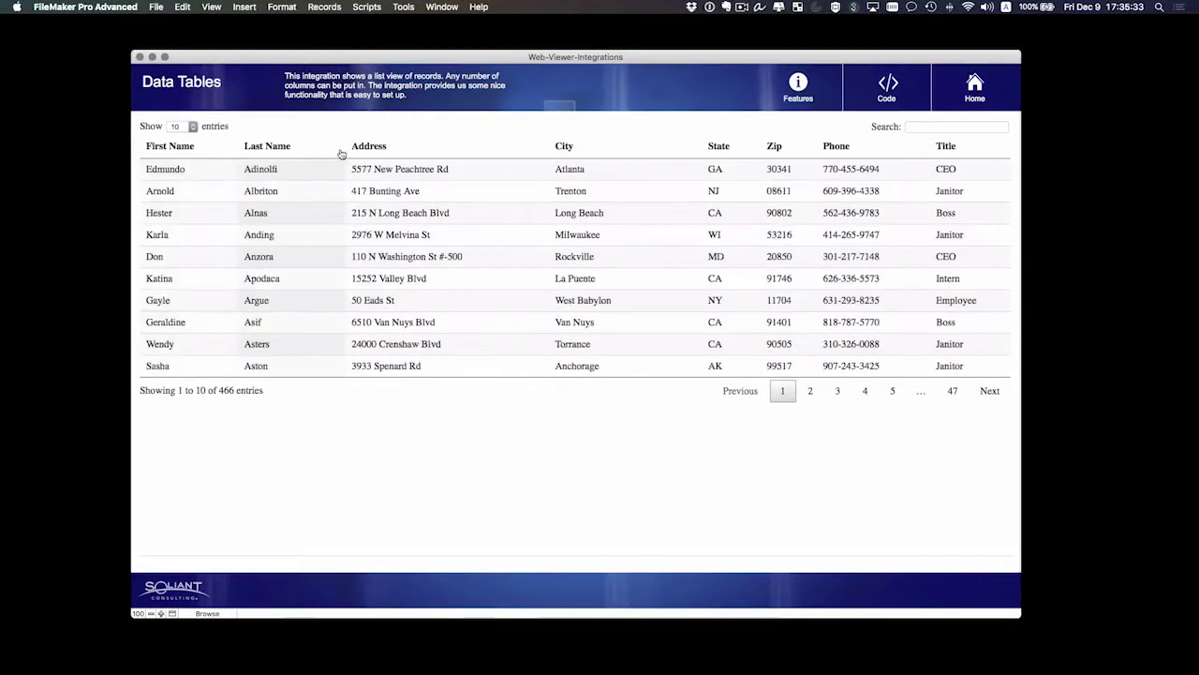
pyautogui.click(366, 150)
pyautogui.click(590, 150)
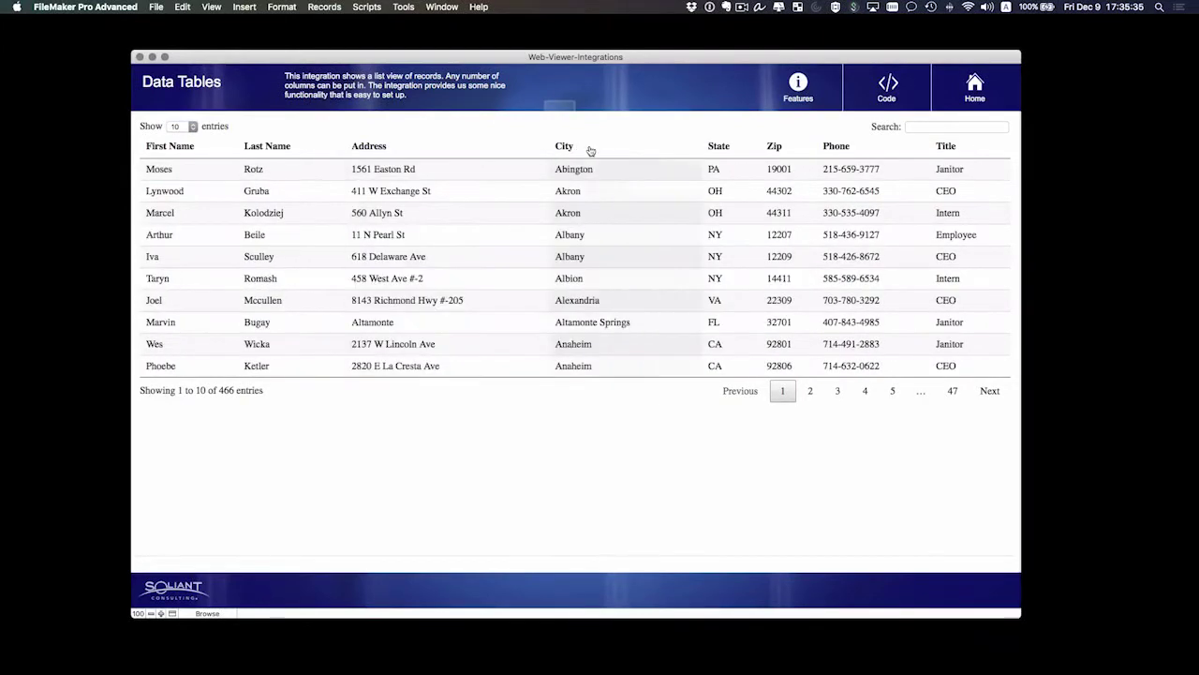
pyautogui.click(717, 148)
# Filter the table with the search terms "CEO TX".
pyautogui.click(934, 127)
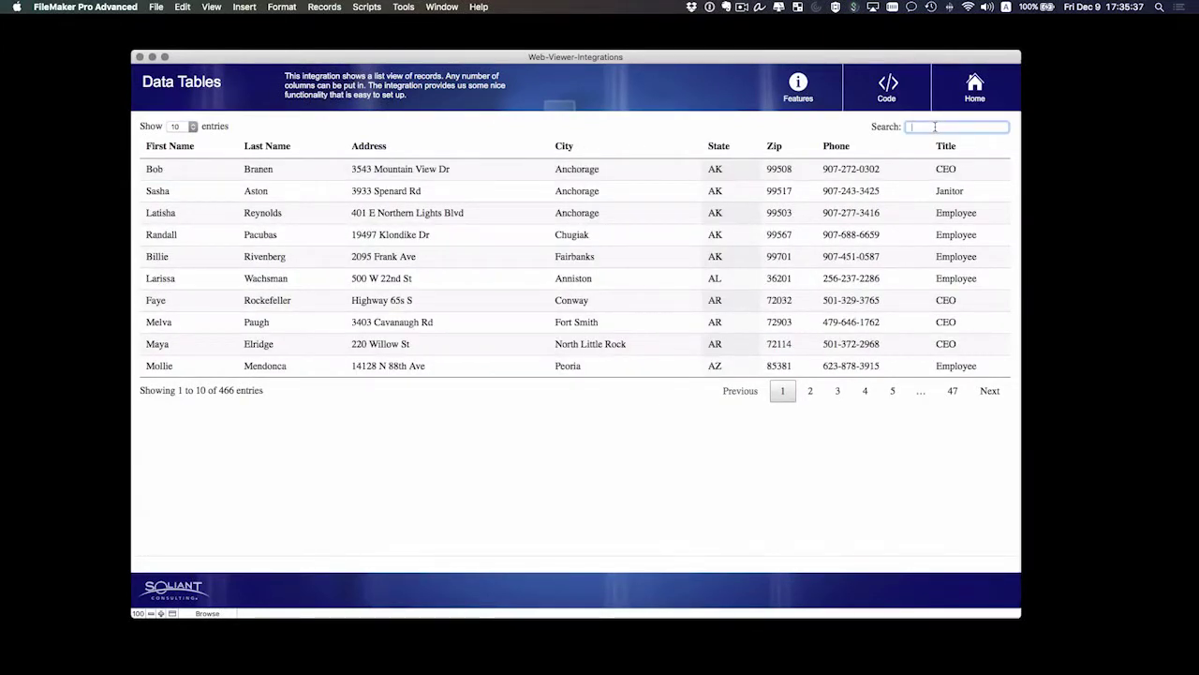
pyautogui.write('CEO')
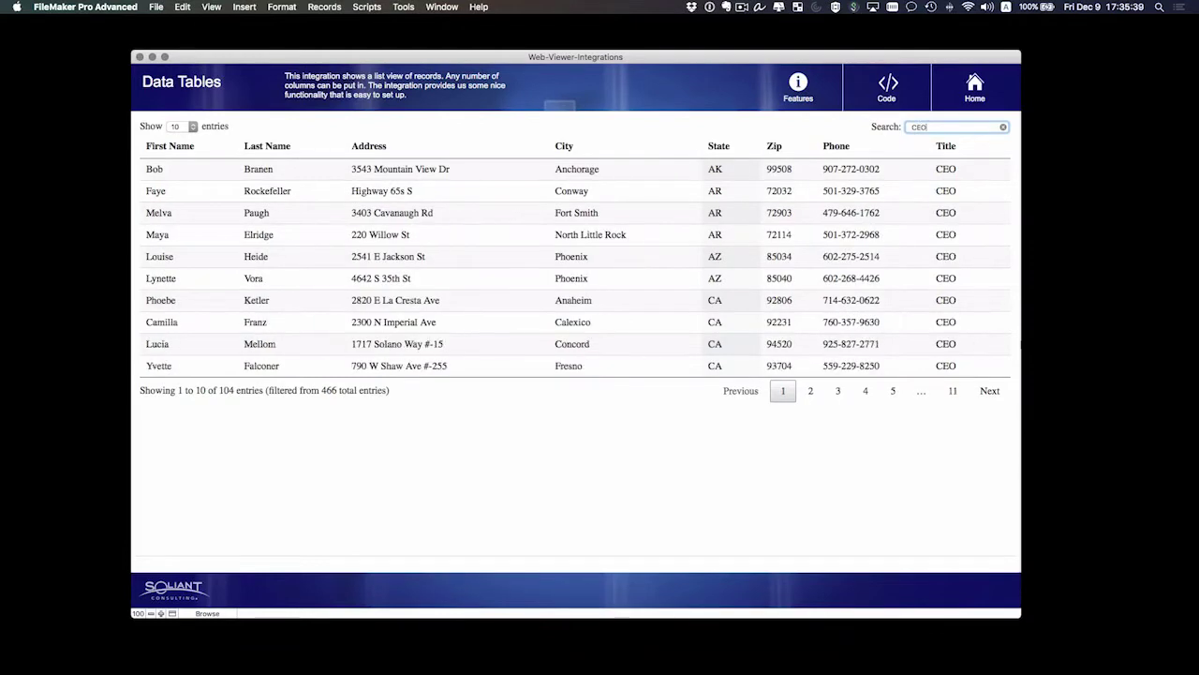
pyautogui.write(' TX')
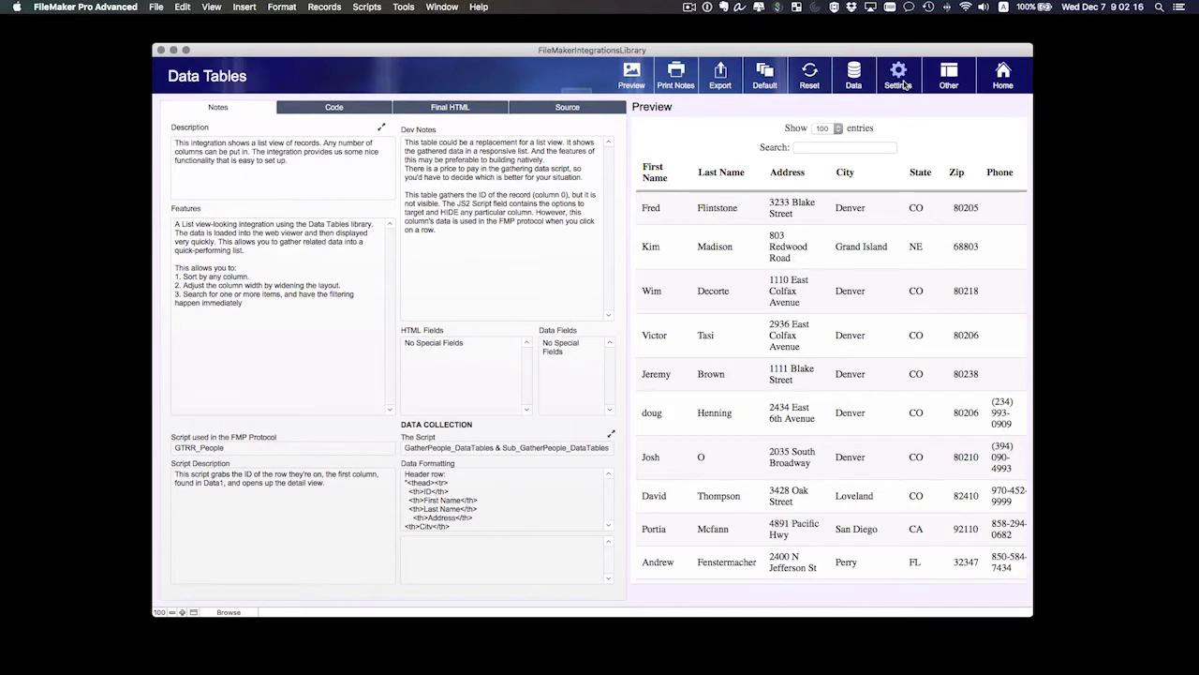
# Review the integration's Description, Features and Dev Notes, including the passage on gathering the record ID.
pyautogui.click(265, 145)
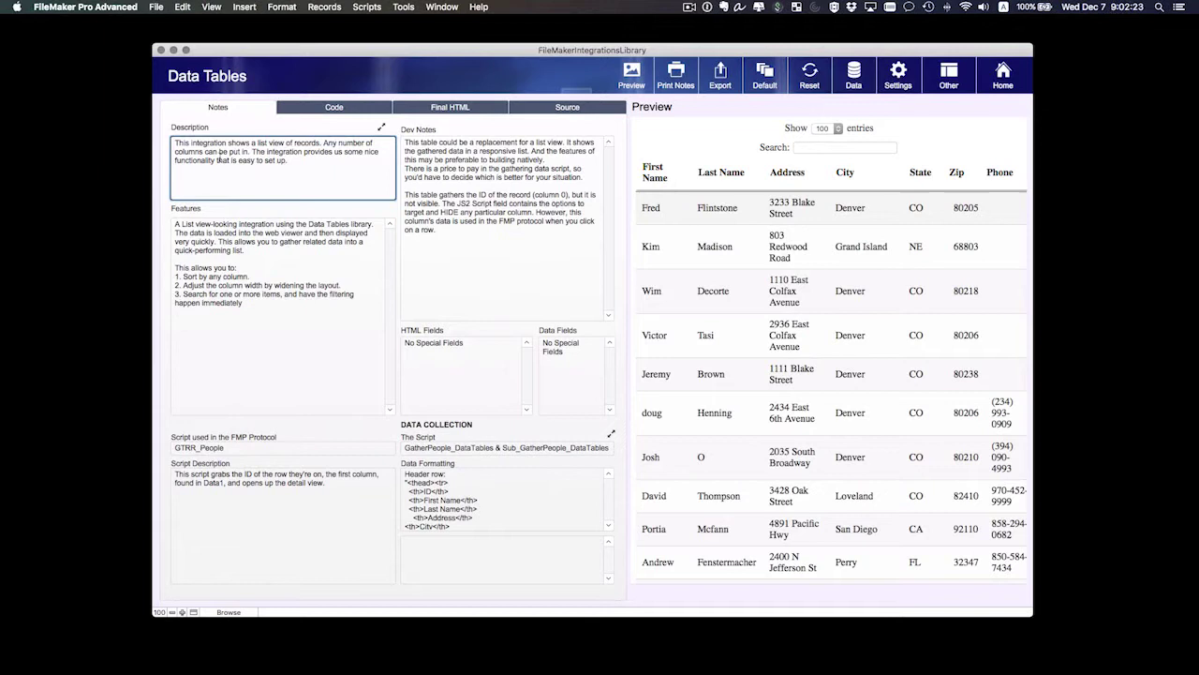
pyautogui.click(220, 235)
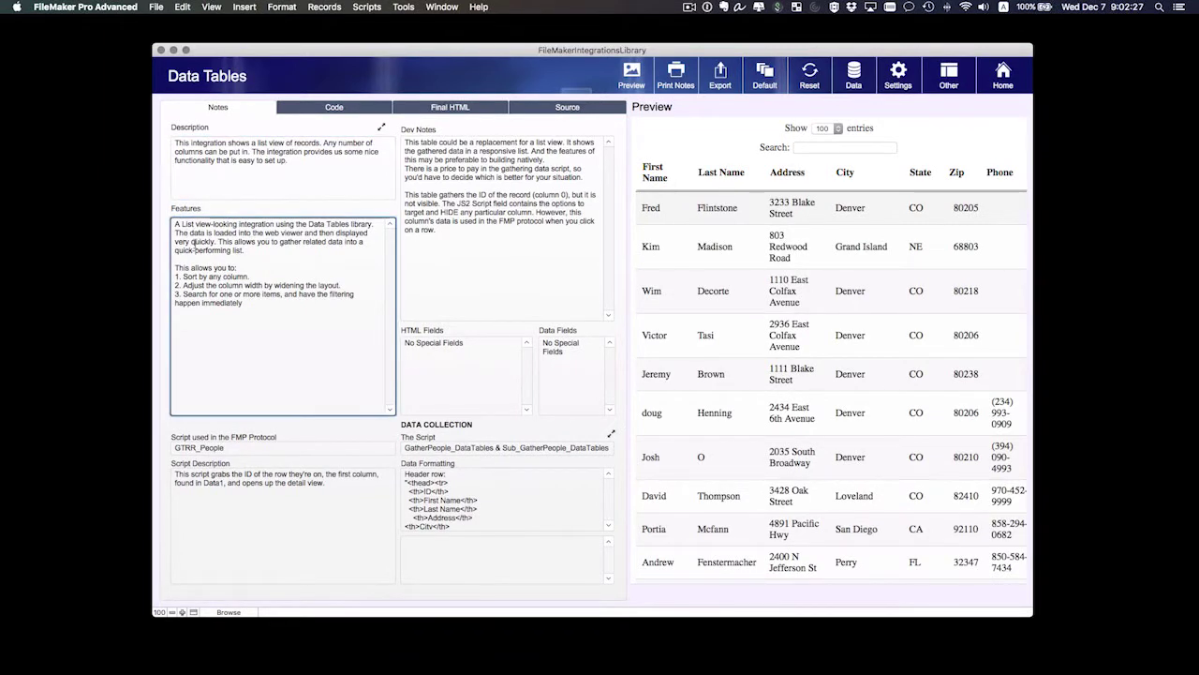
pyautogui.moveTo(176, 274); pyautogui.dragTo(246, 304)
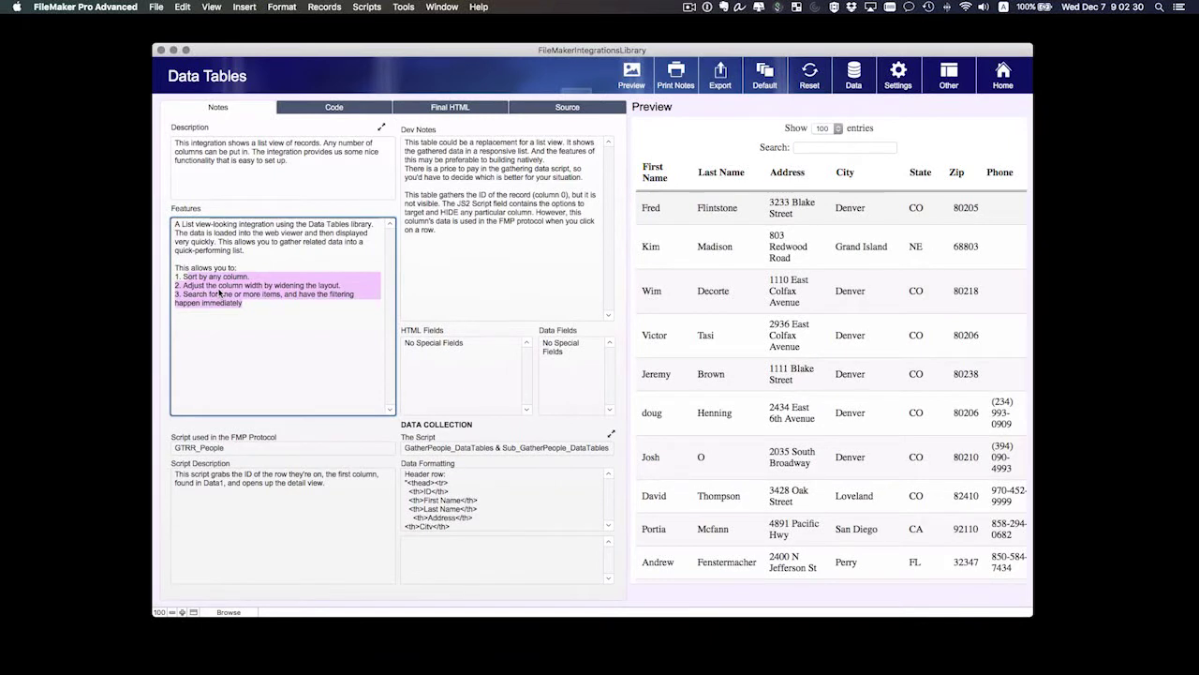
pyautogui.click(474, 160)
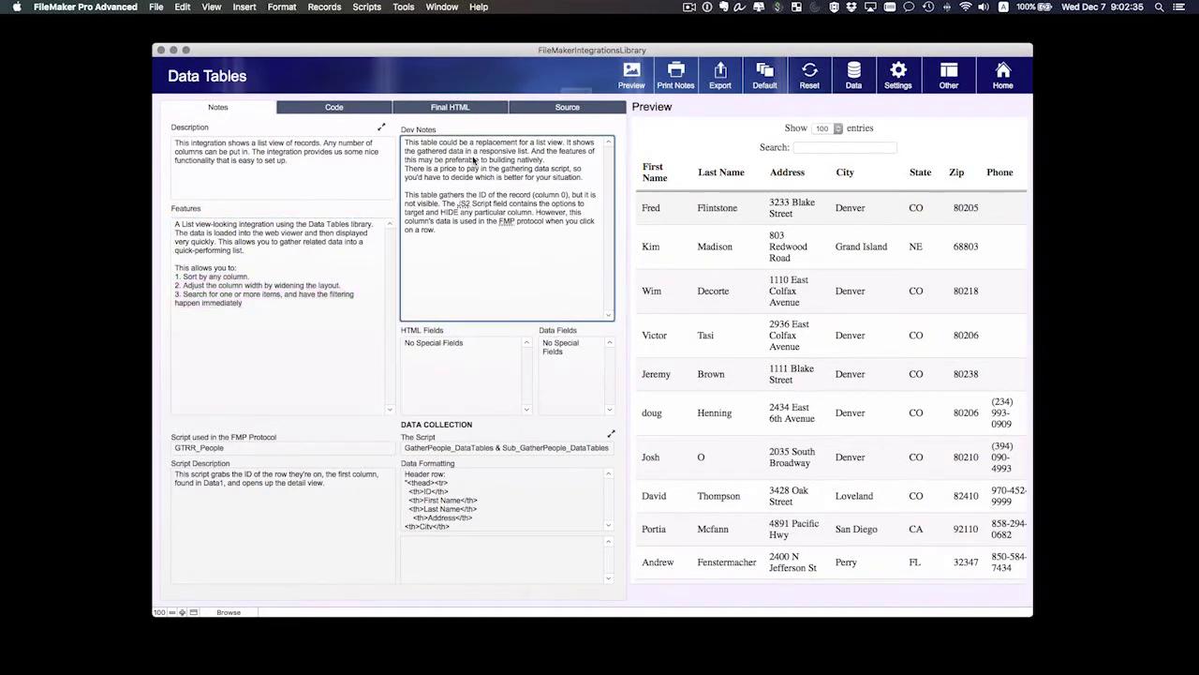
pyautogui.doubleClick(521, 151)
pyautogui.moveTo(420, 195); pyautogui.dragTo(488, 194)
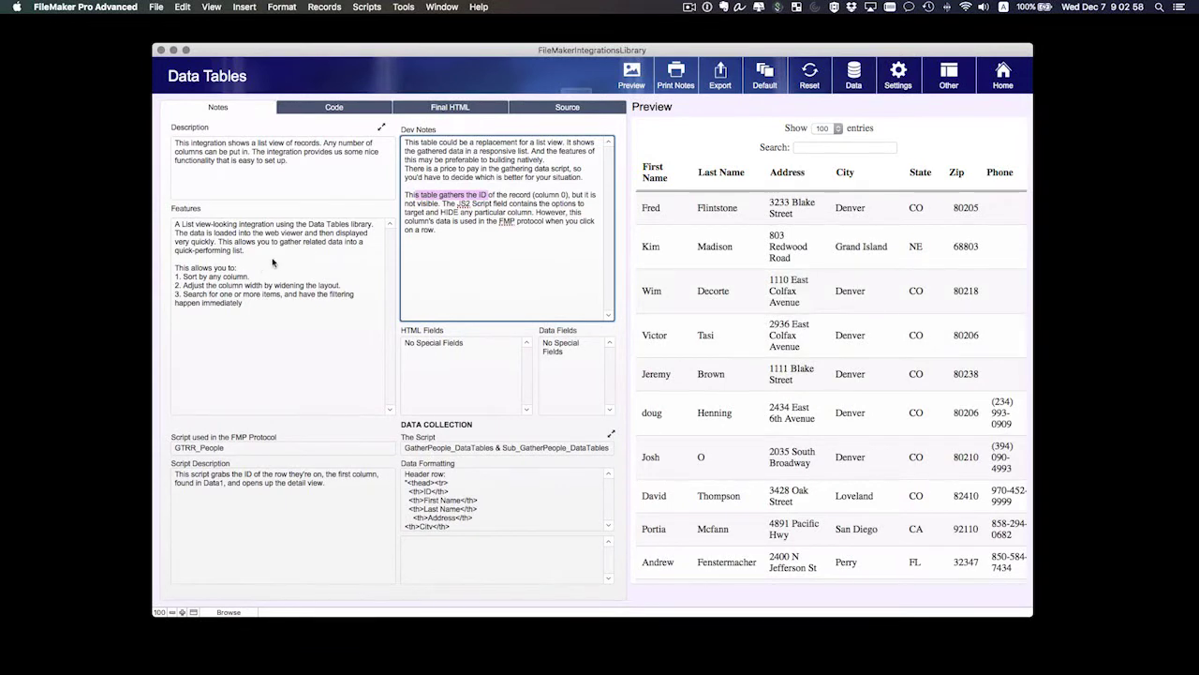
pyautogui.press('Right')
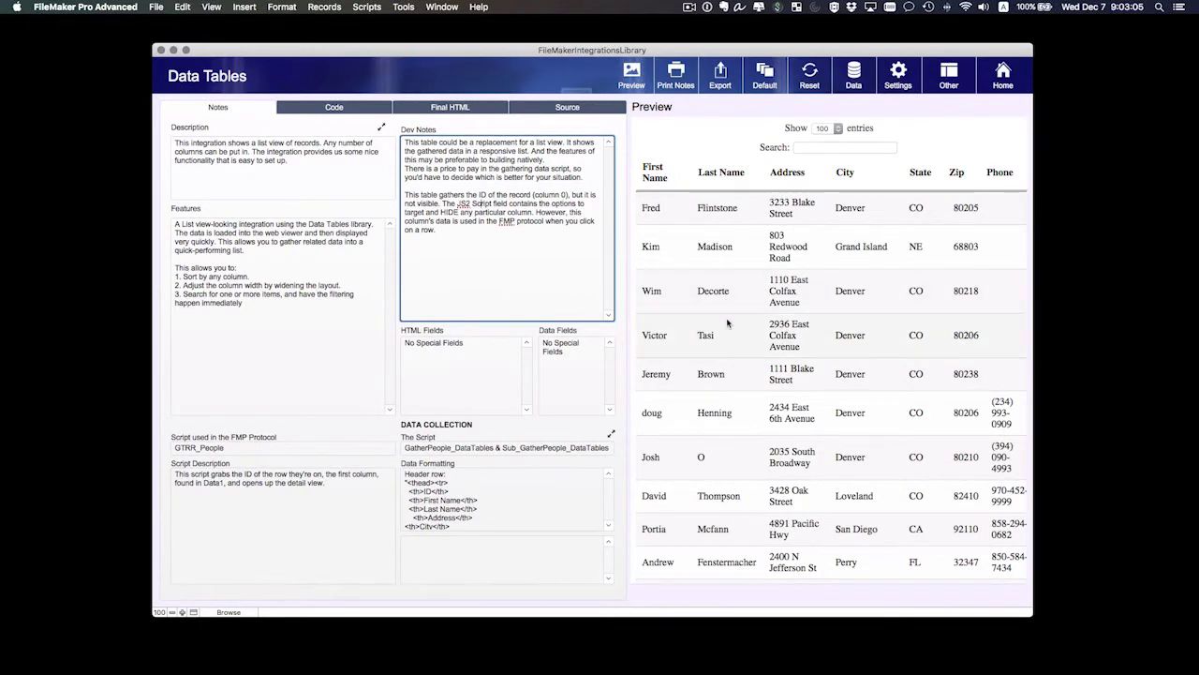
# Open the contact details of the preview table's fifth row, close them and examine the Data Formatting notes.
pyautogui.click(718, 374)
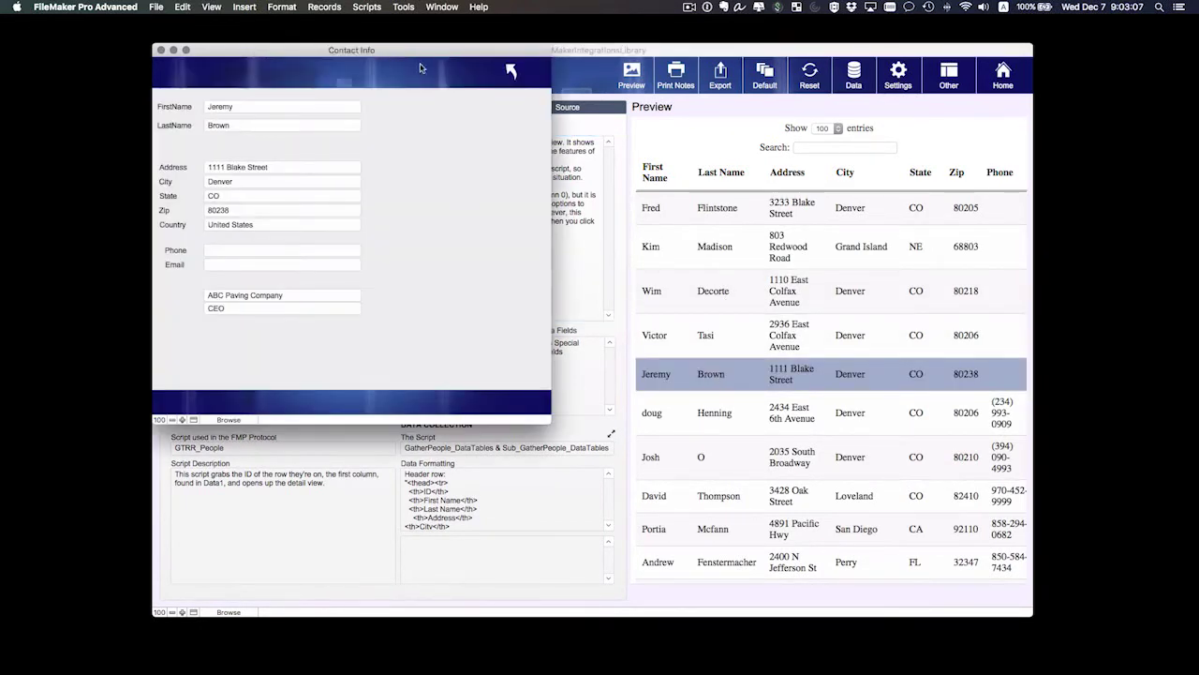
pyautogui.click(511, 72)
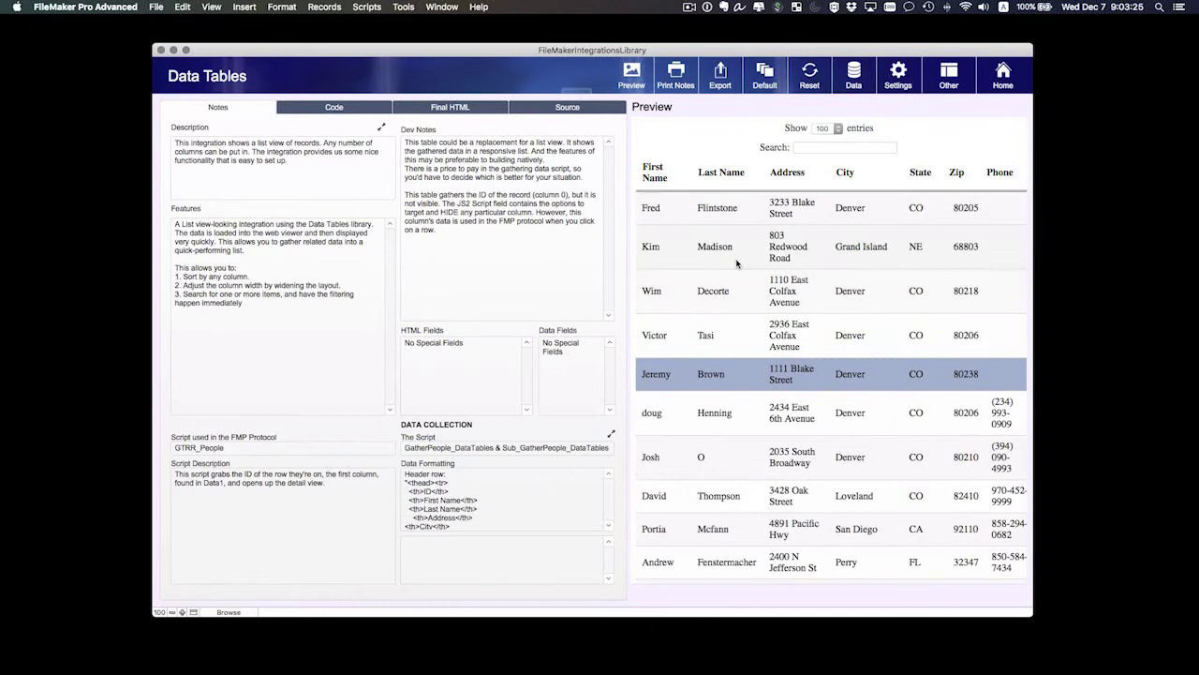
pyautogui.click(538, 496)
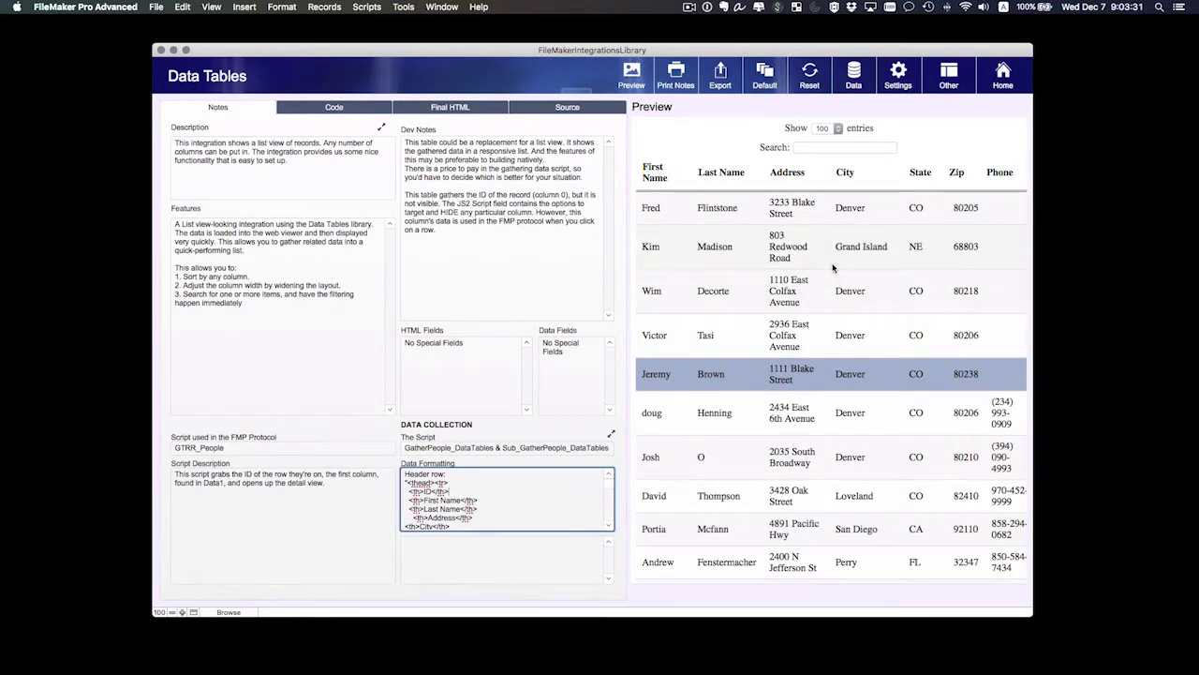
# View the Data Tables integration's code, and check the structure notes in its export instructions.
pyautogui.click(334, 107)
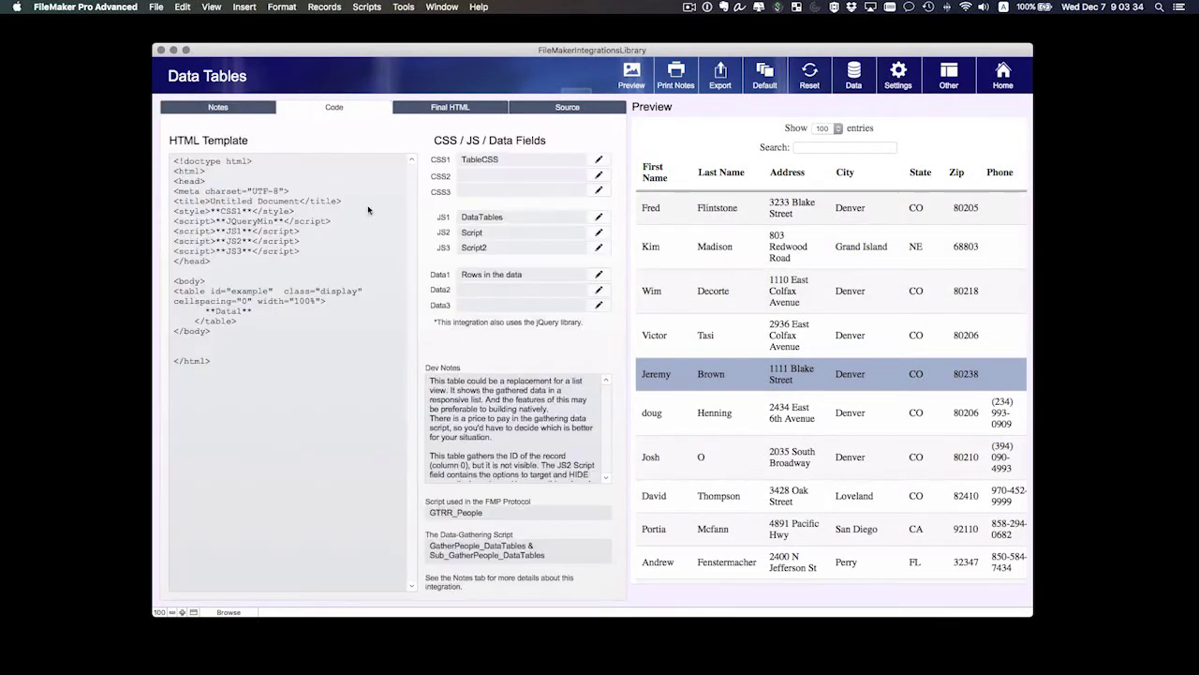
pyautogui.click(717, 77)
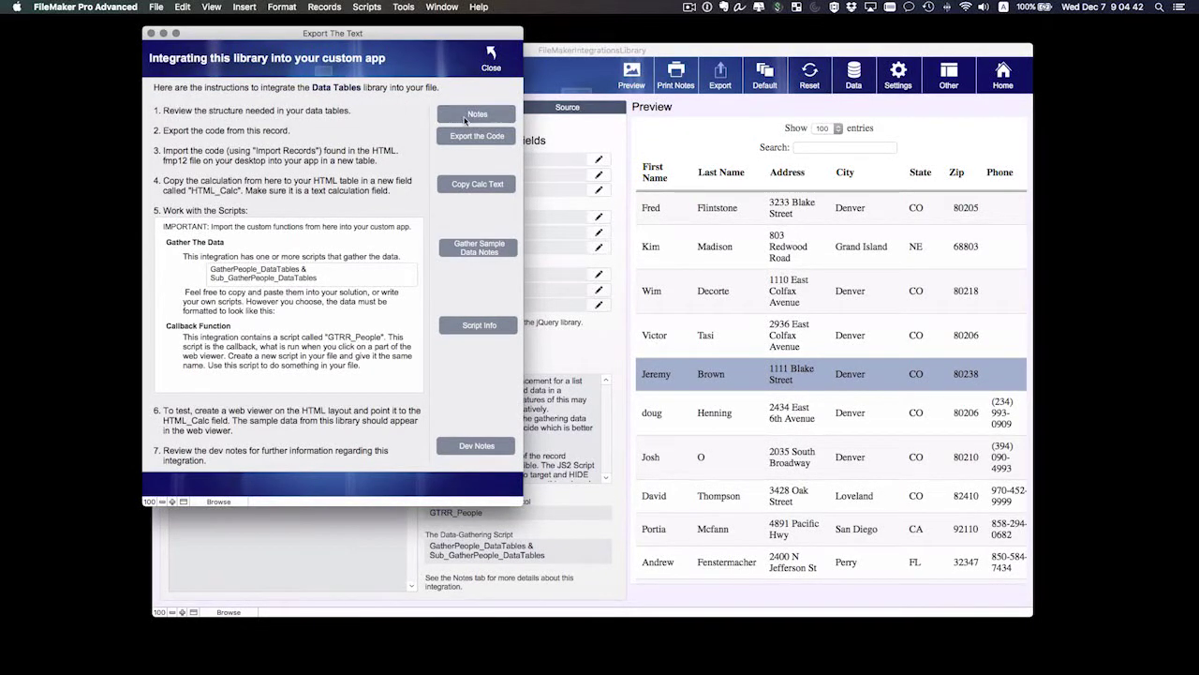
pyautogui.click(465, 115)
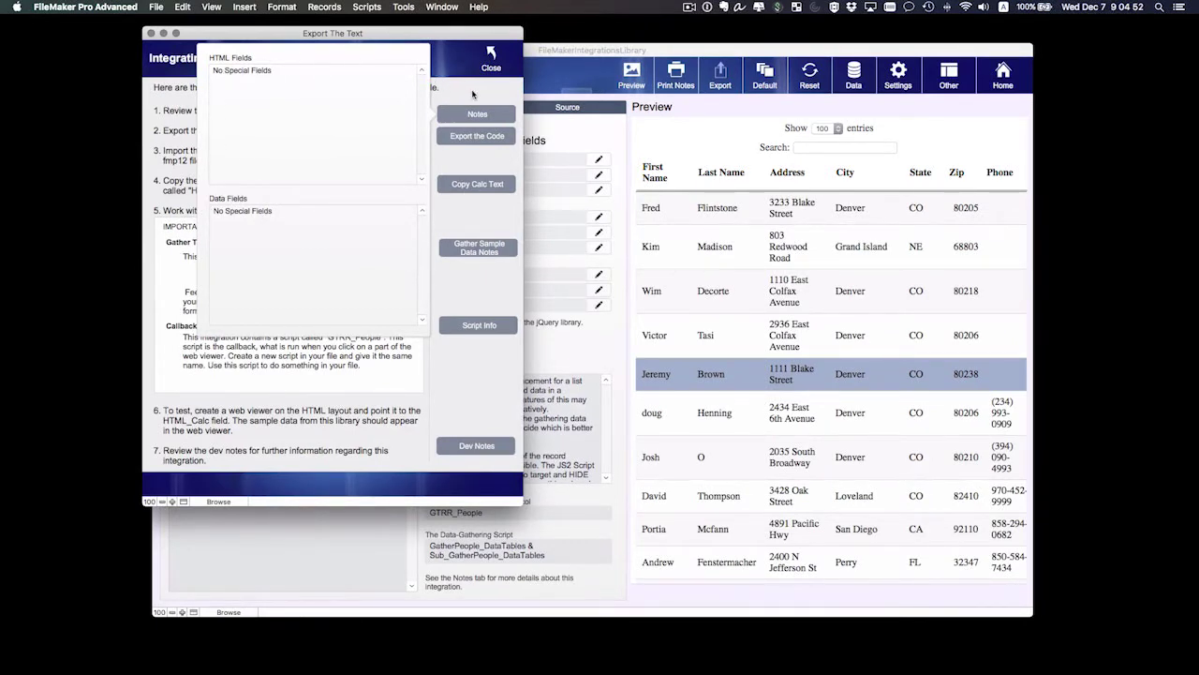
pyautogui.click(455, 115)
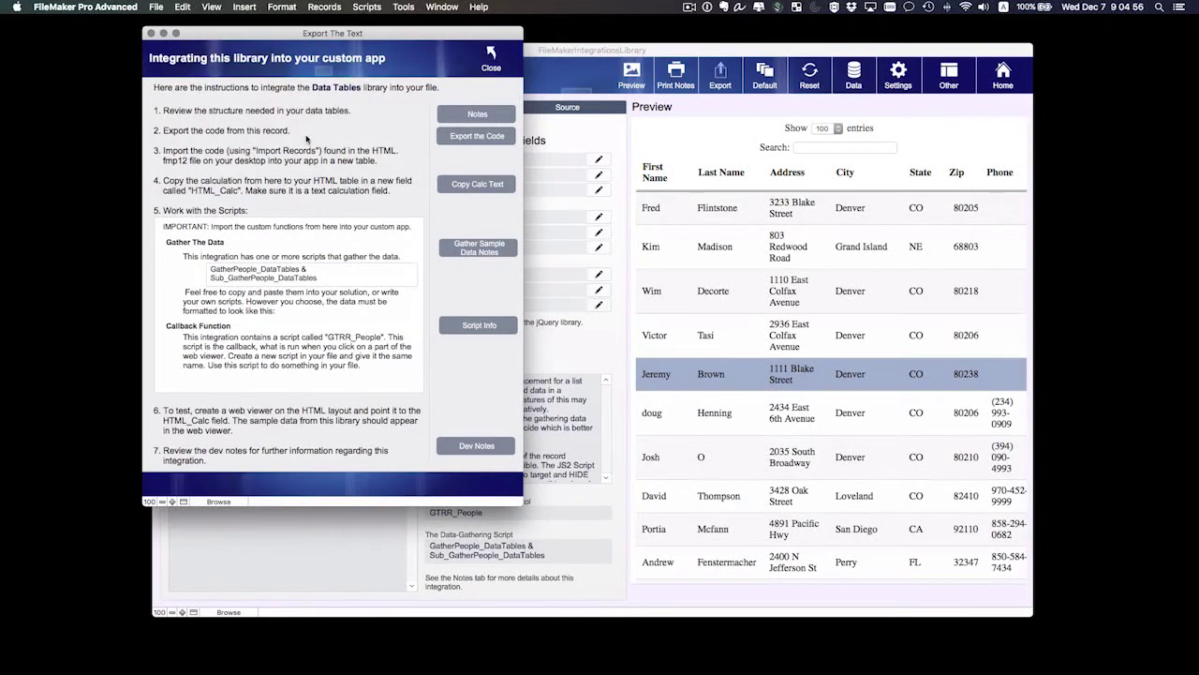
# Export the integration's code and open the exported HTML file in a window beside the instructions.
pyautogui.click(466, 139)
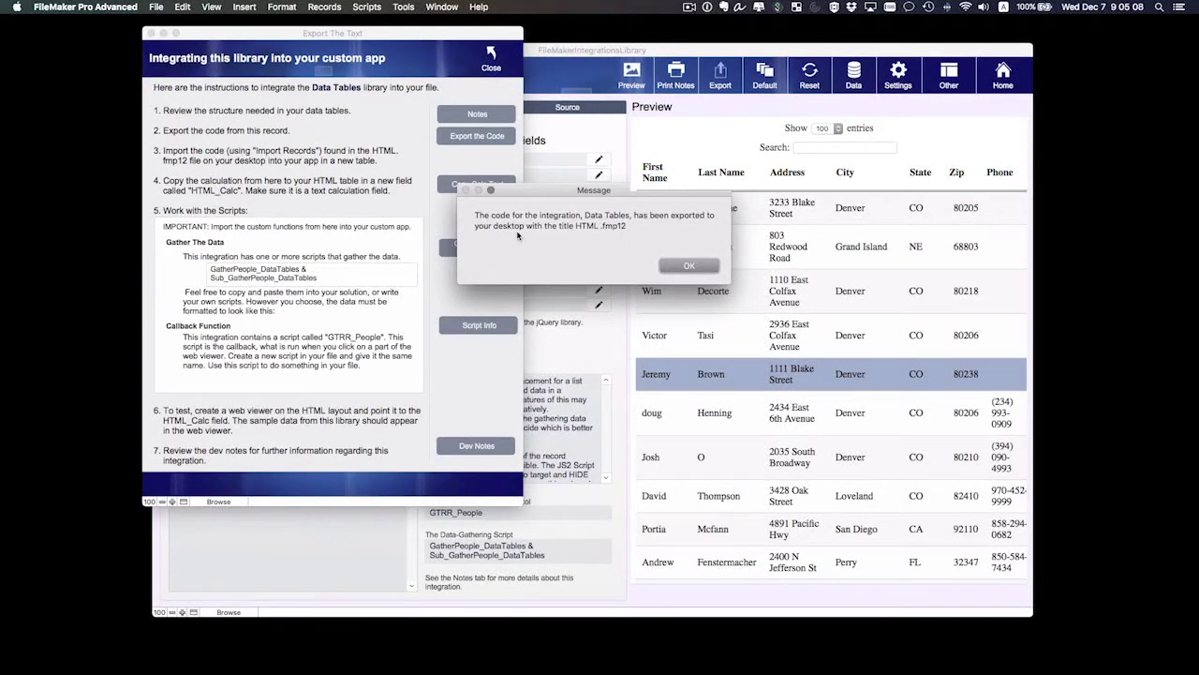
pyautogui.click(690, 266)
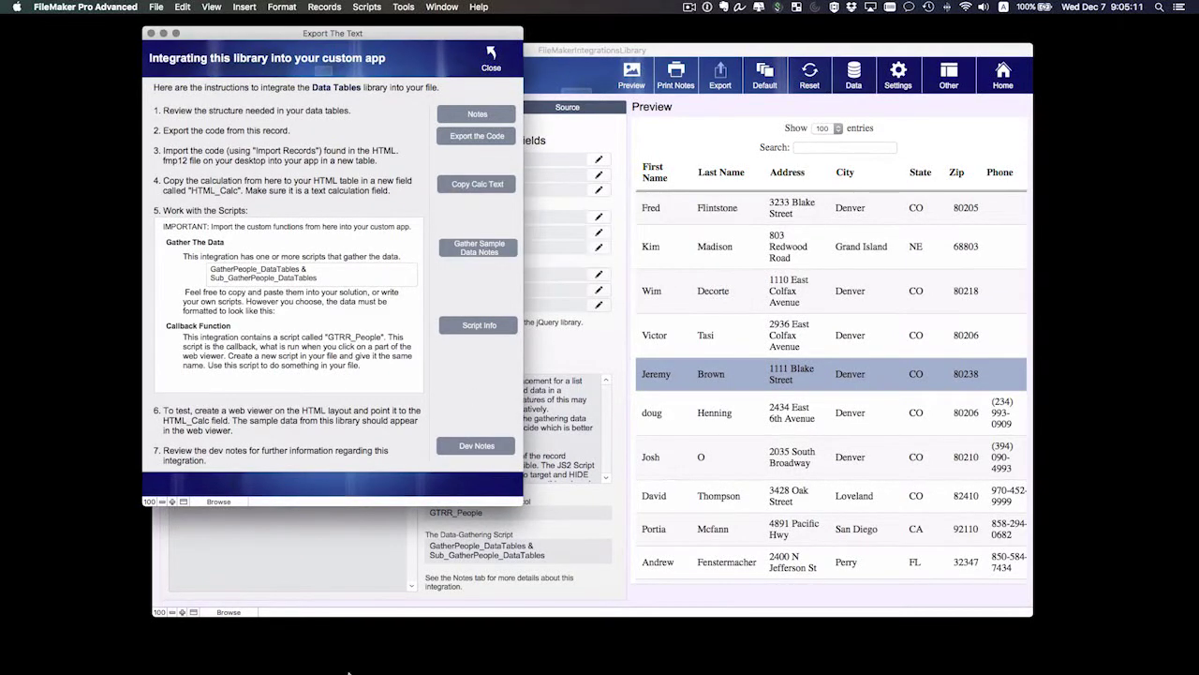
pyautogui.click(150, 646)
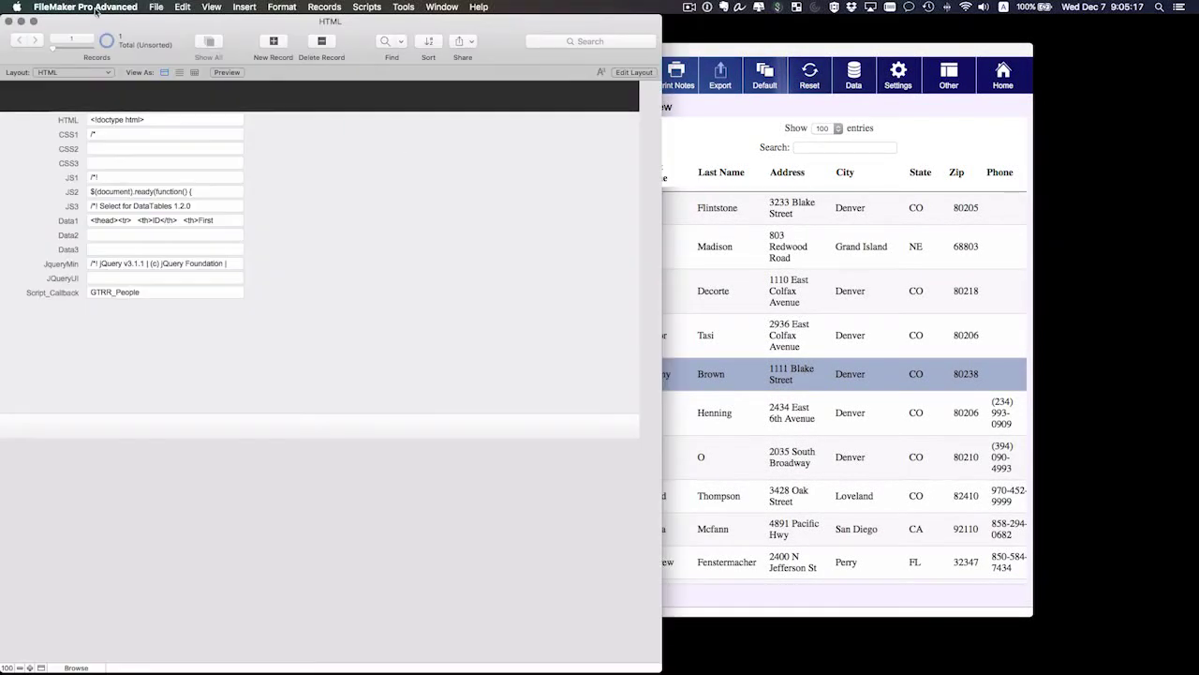
pyautogui.moveTo(220, 19); pyautogui.dragTo(637, 21)
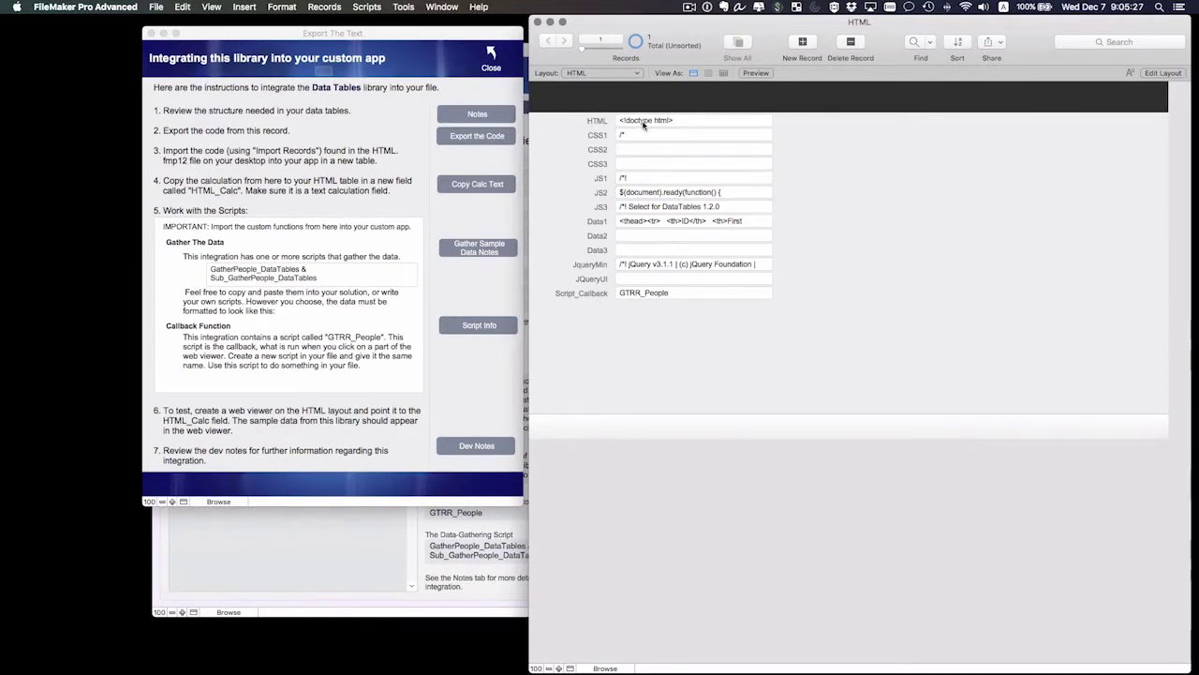
# Examine the exported record's HTML template and its CSS and JS fields.
pyautogui.click(643, 122)
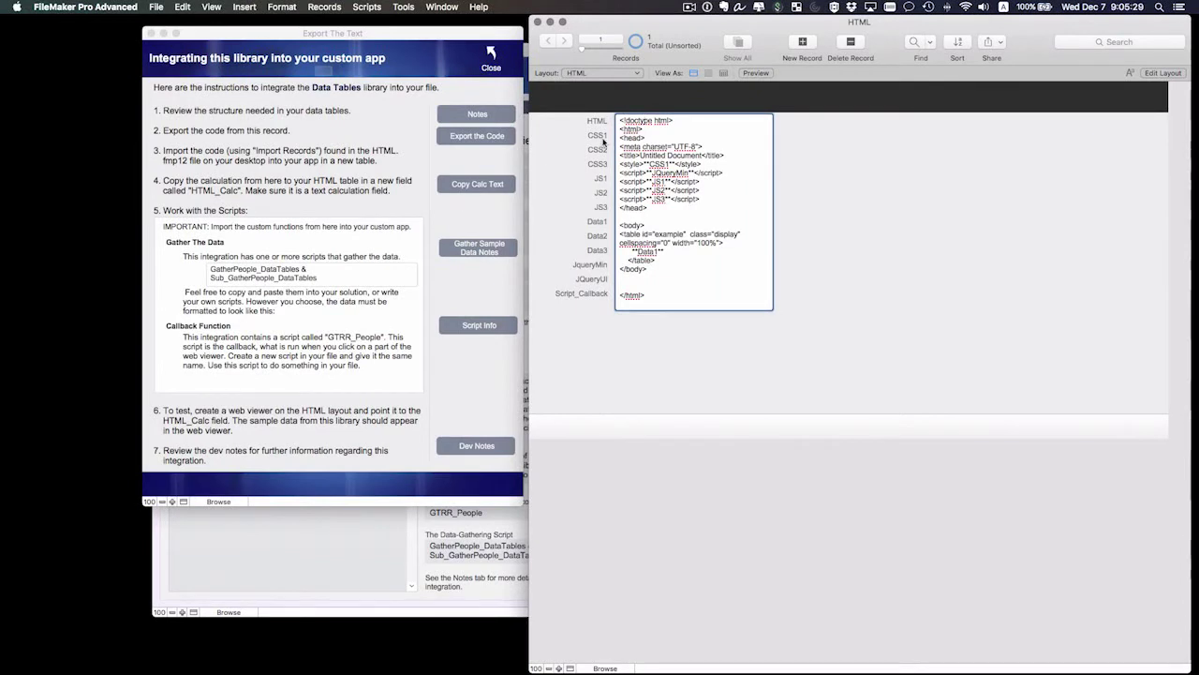
pyautogui.click(585, 145)
pyautogui.click(641, 138)
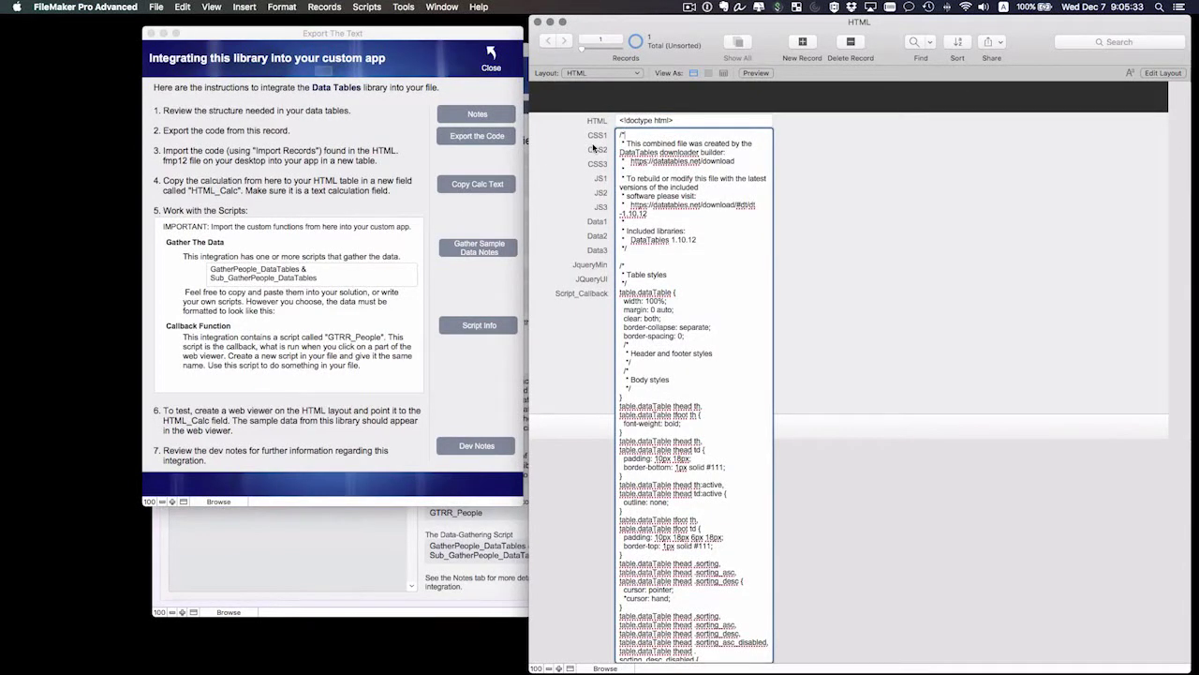
pyautogui.press('Tab')
pyautogui.press('Tab')
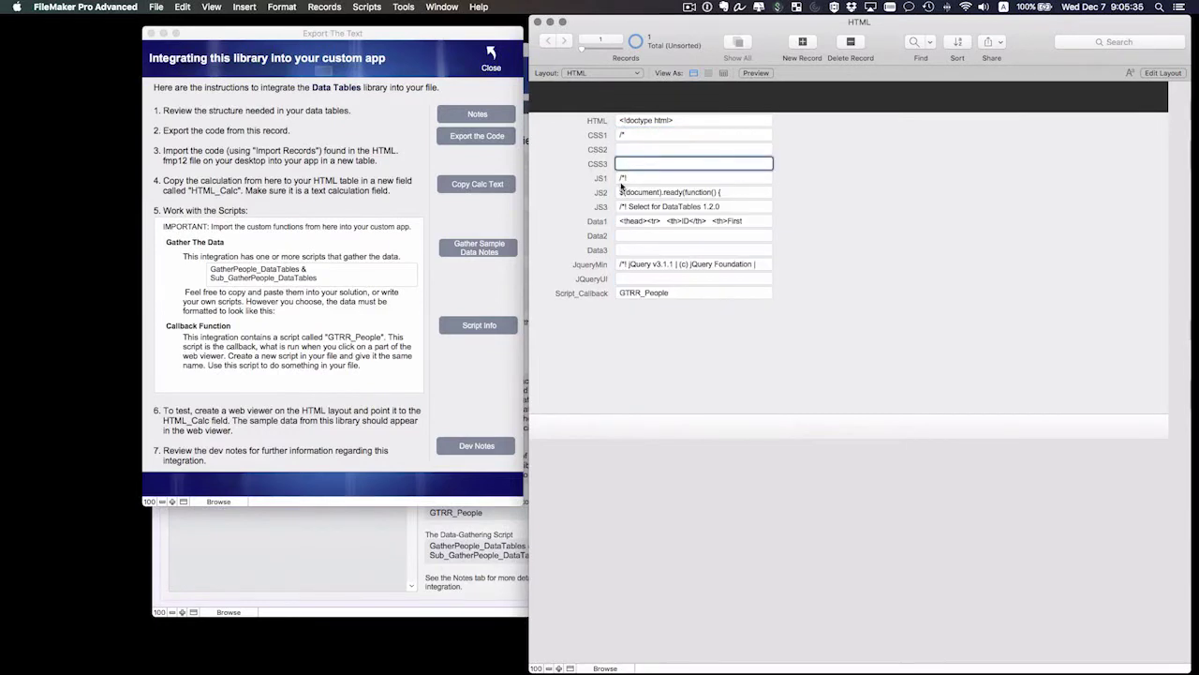
pyautogui.press('Tab')
pyautogui.press('Escape')
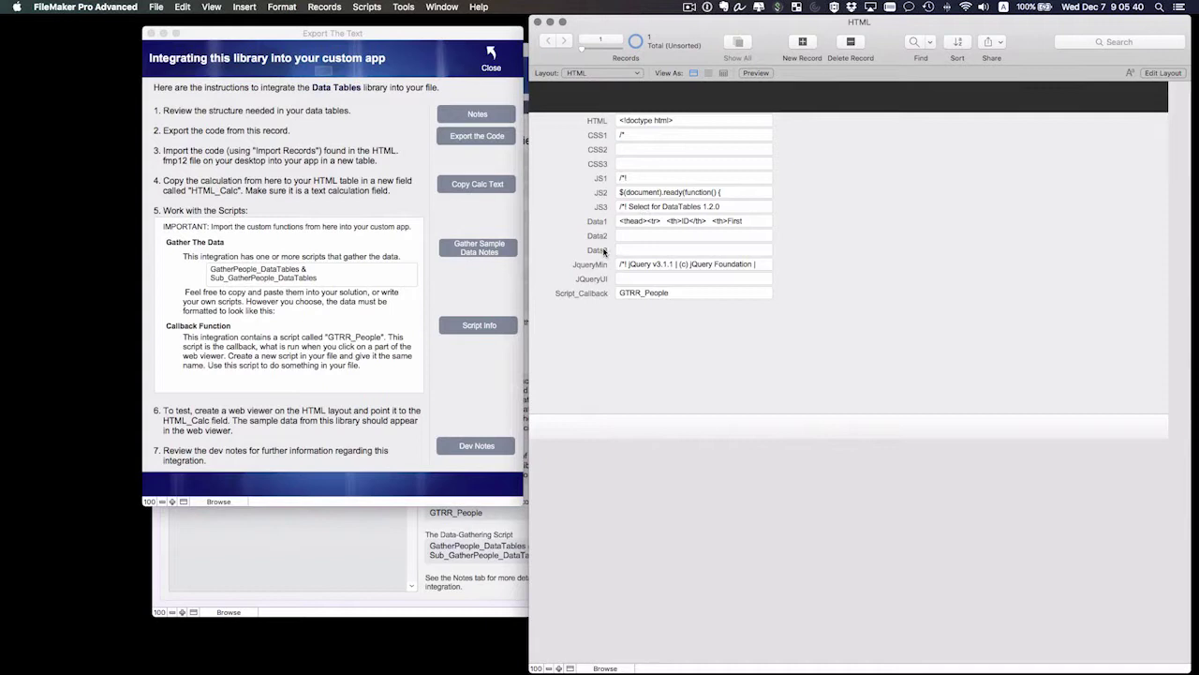
# Examine the table header and row markup stored in the exported record's Data1 field.
pyautogui.click(651, 219)
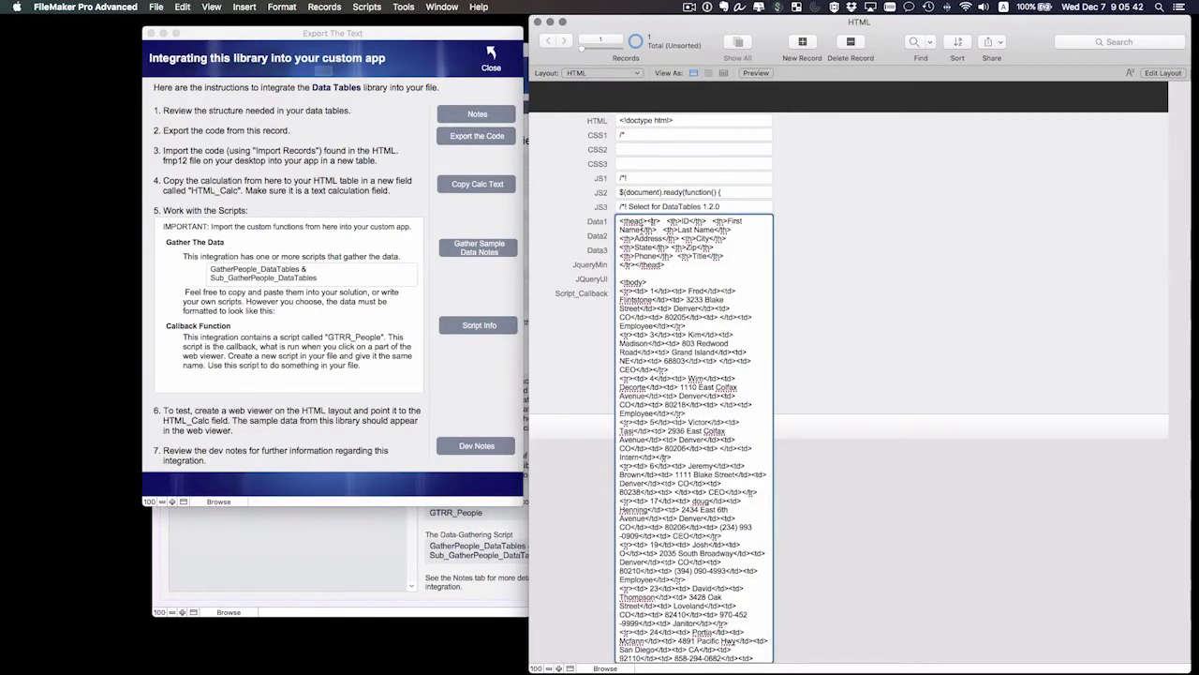
pyautogui.tripleClick(666, 234)
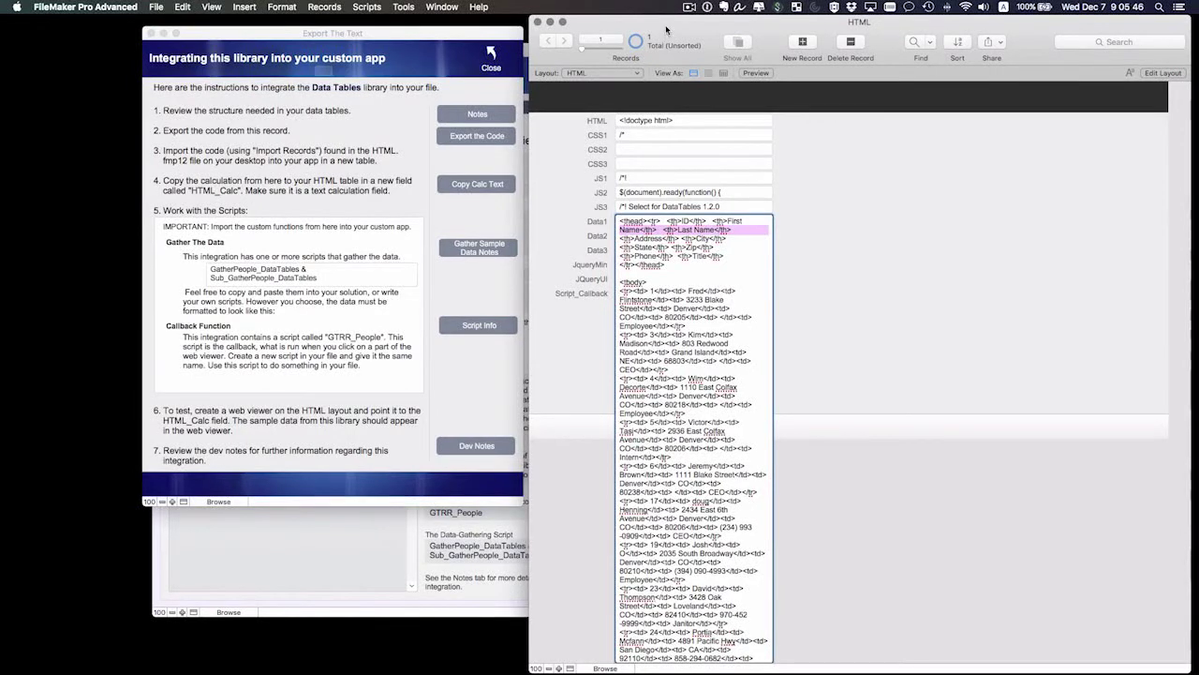
# View the contact details of the preview's first row, close them and bring the exported HTML record back into view.
pyautogui.moveTo(667, 30); pyautogui.dragTo(653, 245)
pyautogui.click(712, 208)
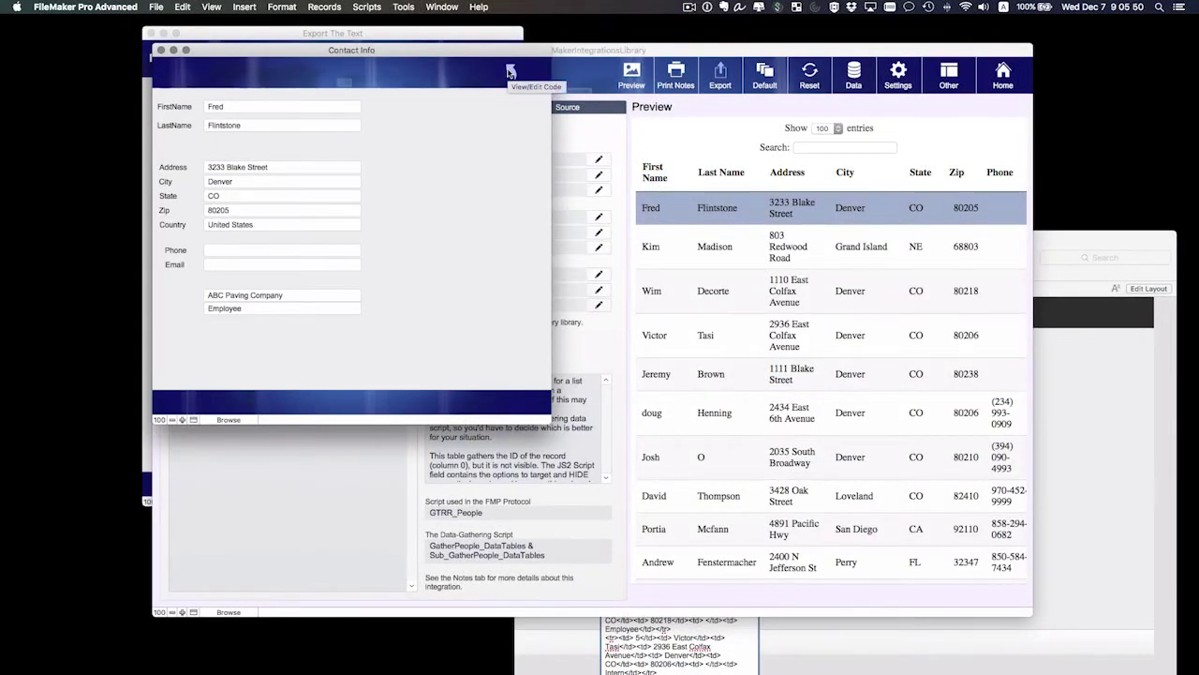
pyautogui.click(511, 72)
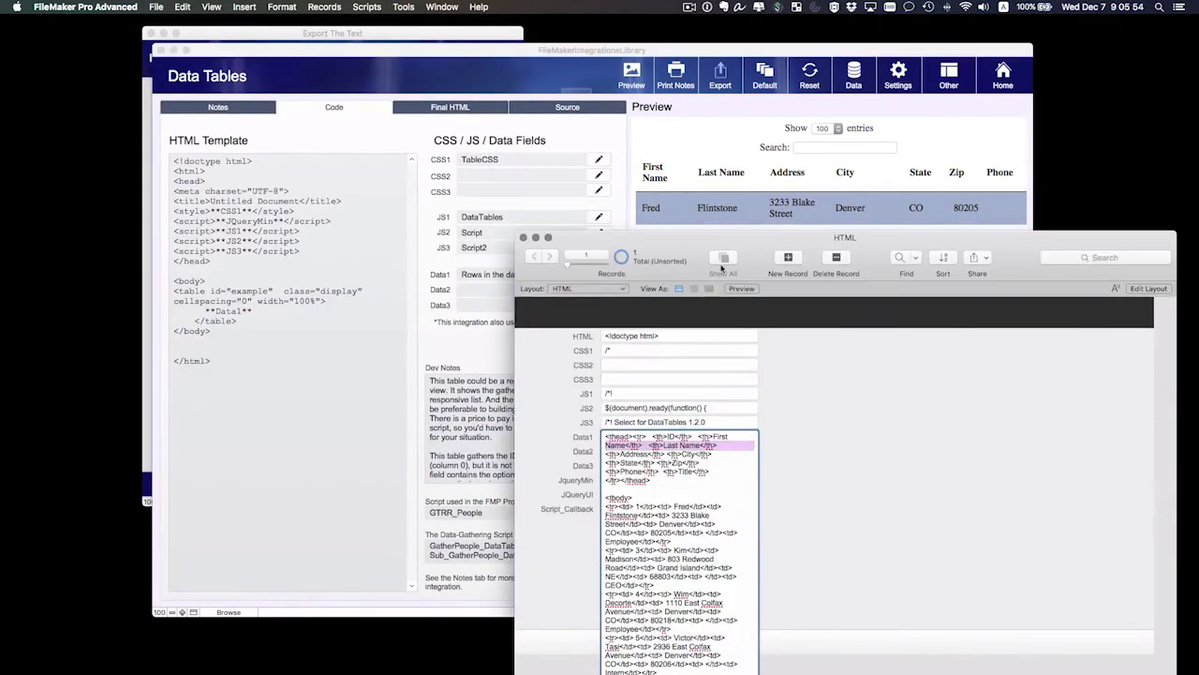
pyautogui.moveTo(680, 235); pyautogui.dragTo(663, 89)
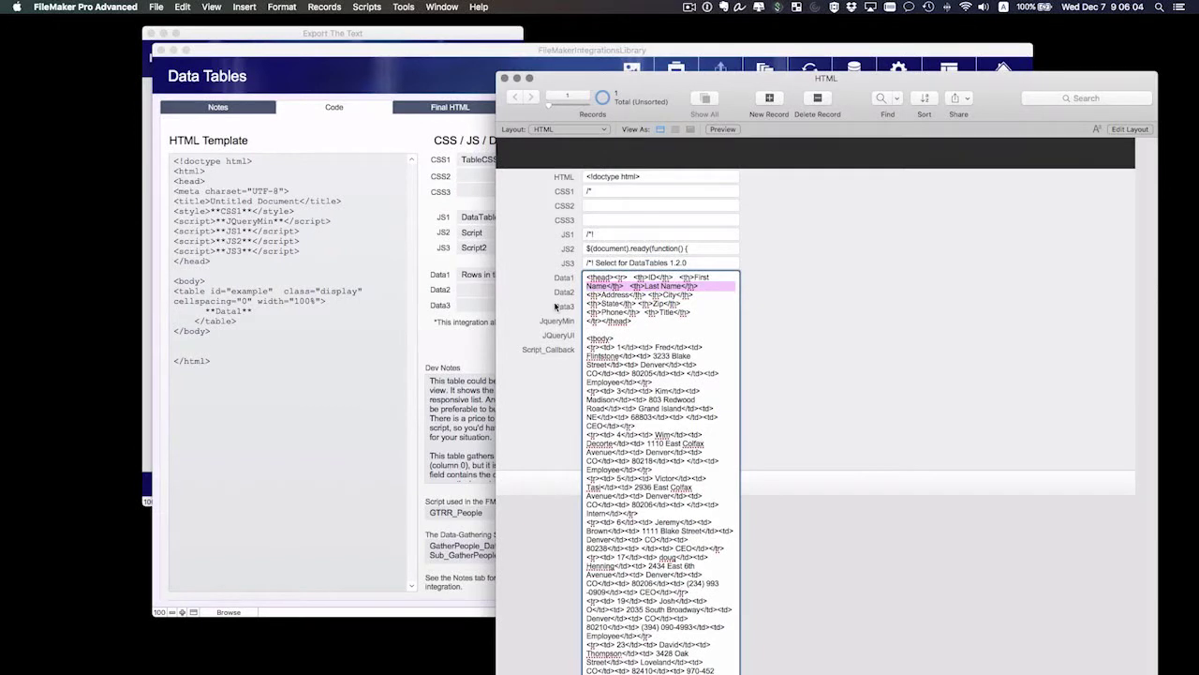
# Examine the JqueryMin, JQueryUI and Script_Callback fields of the exported HTML record.
pyautogui.click(559, 321)
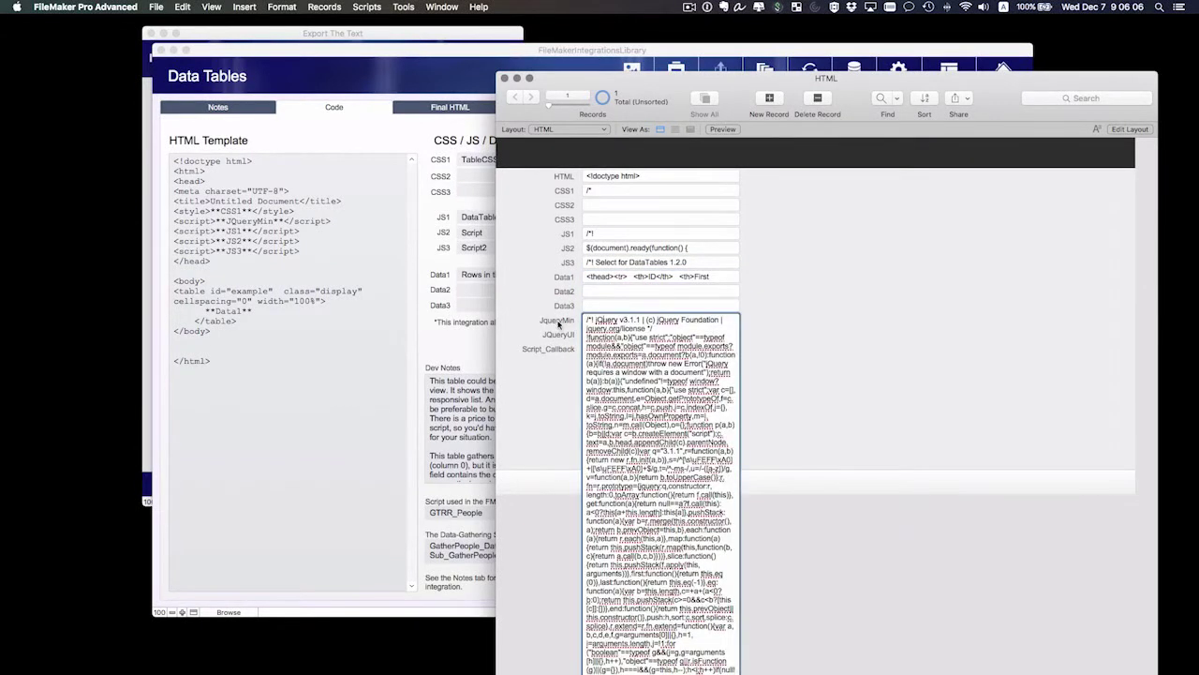
pyautogui.click(548, 343)
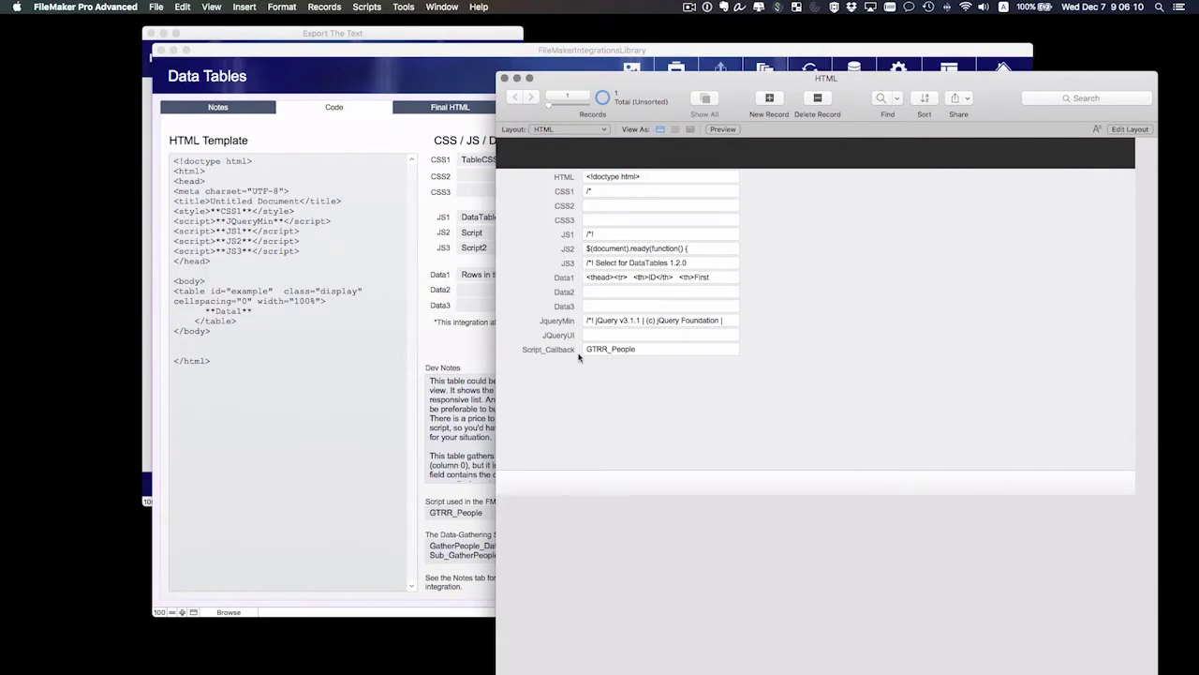
pyautogui.click(581, 355)
pyautogui.click(634, 374)
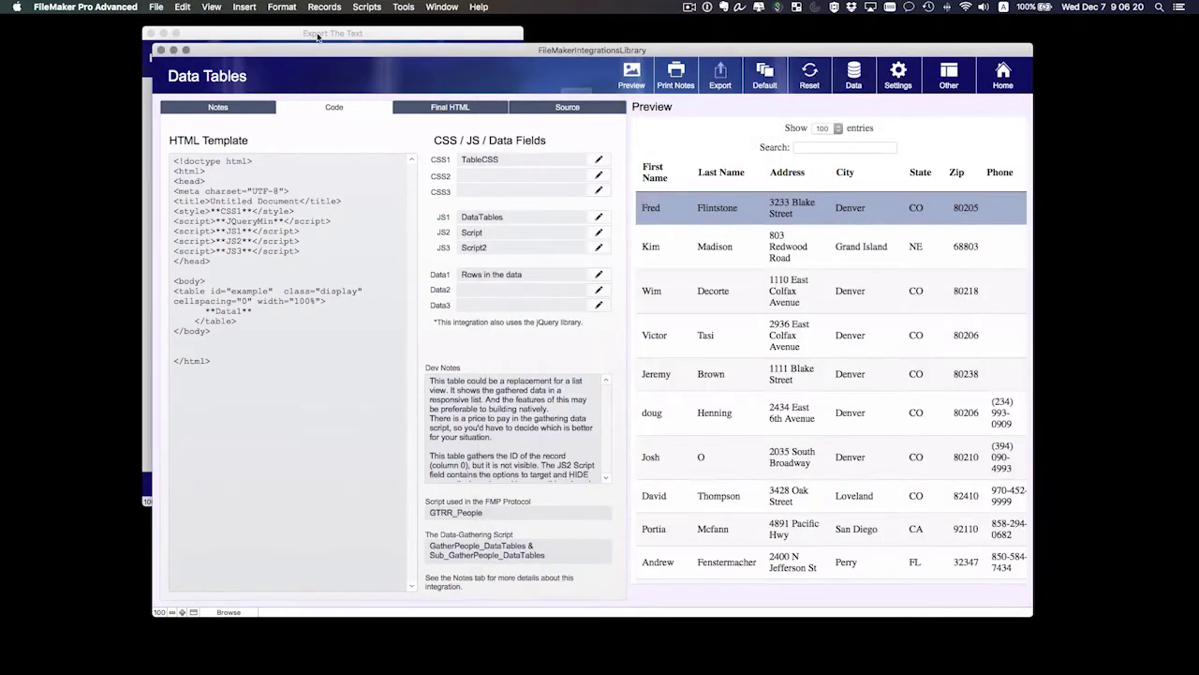
# Bring the integration instructions forward and place the People_Test file's window beside them.
pyautogui.click(317, 36)
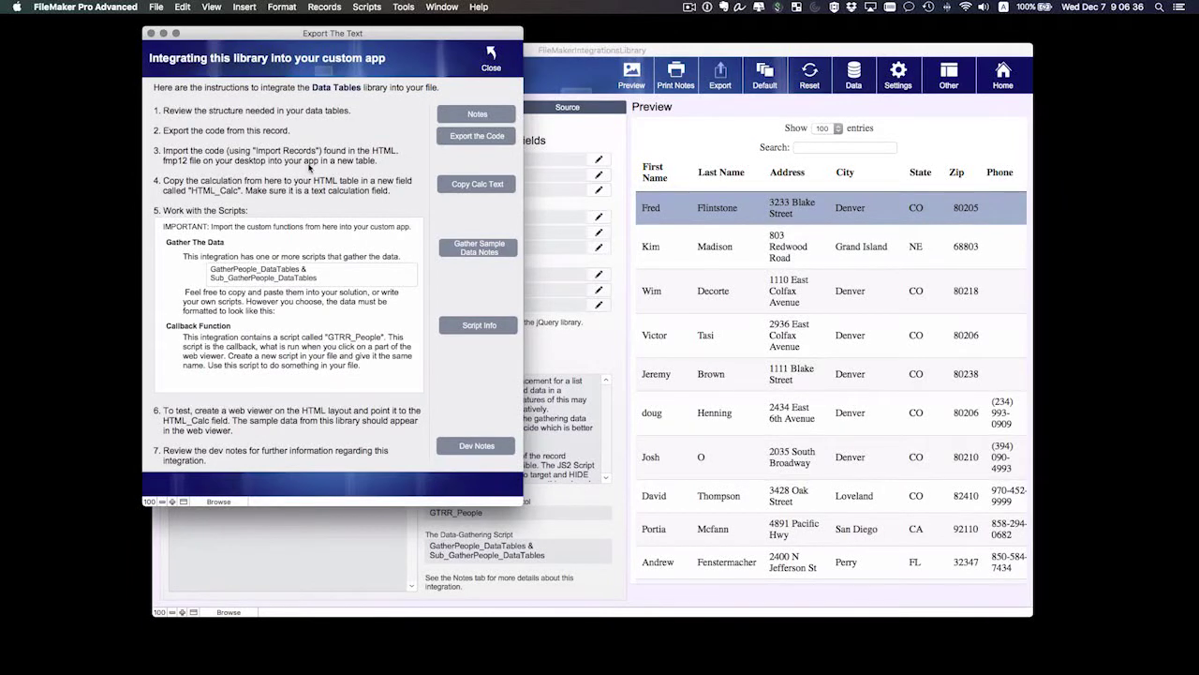
pyautogui.click(441, 6)
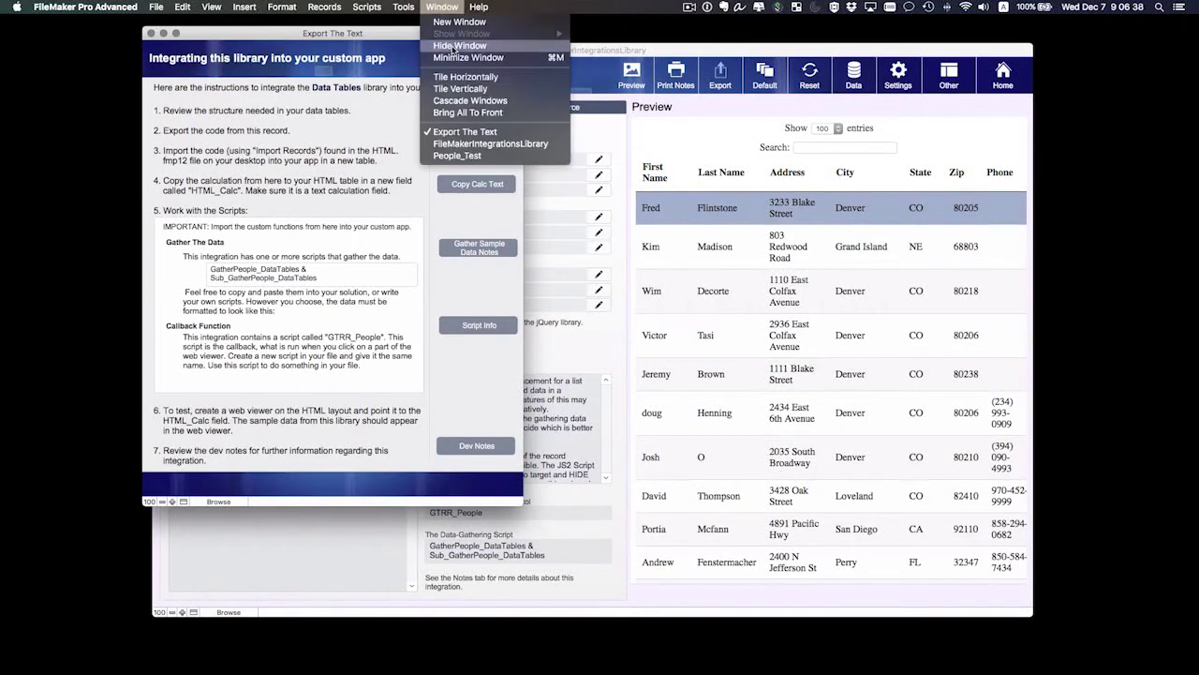
pyautogui.click(455, 153)
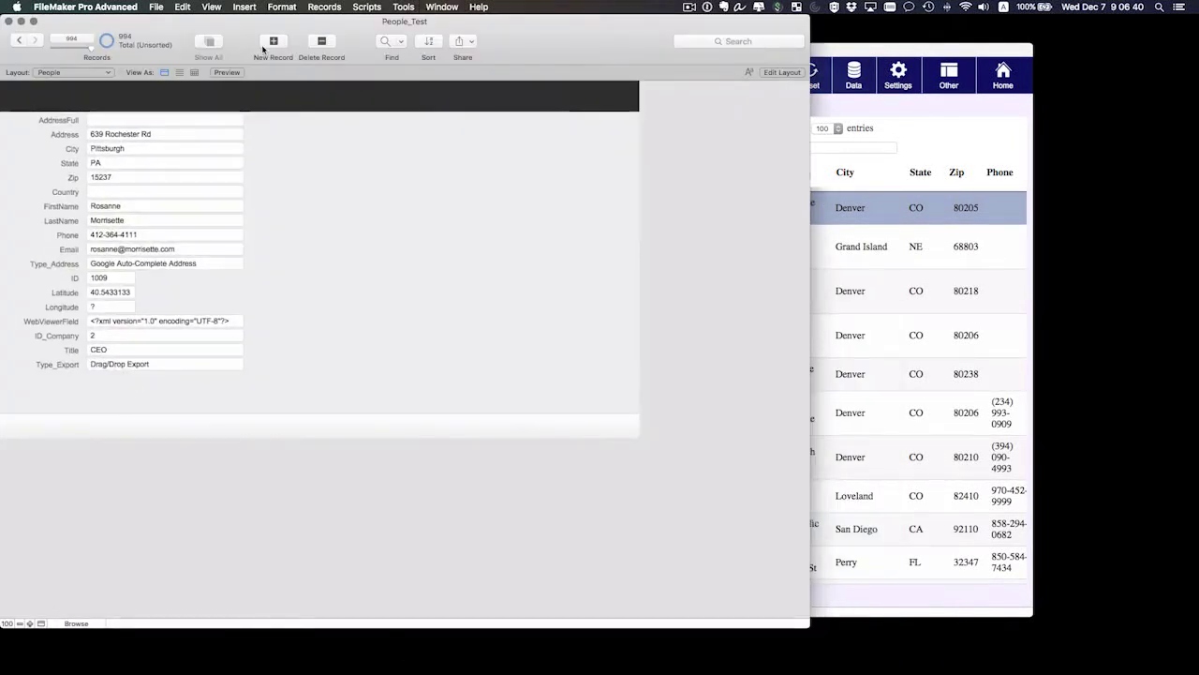
pyautogui.moveTo(261, 20); pyautogui.dragTo(668, 10)
pyautogui.moveTo(556, 26); pyautogui.dragTo(577, 44)
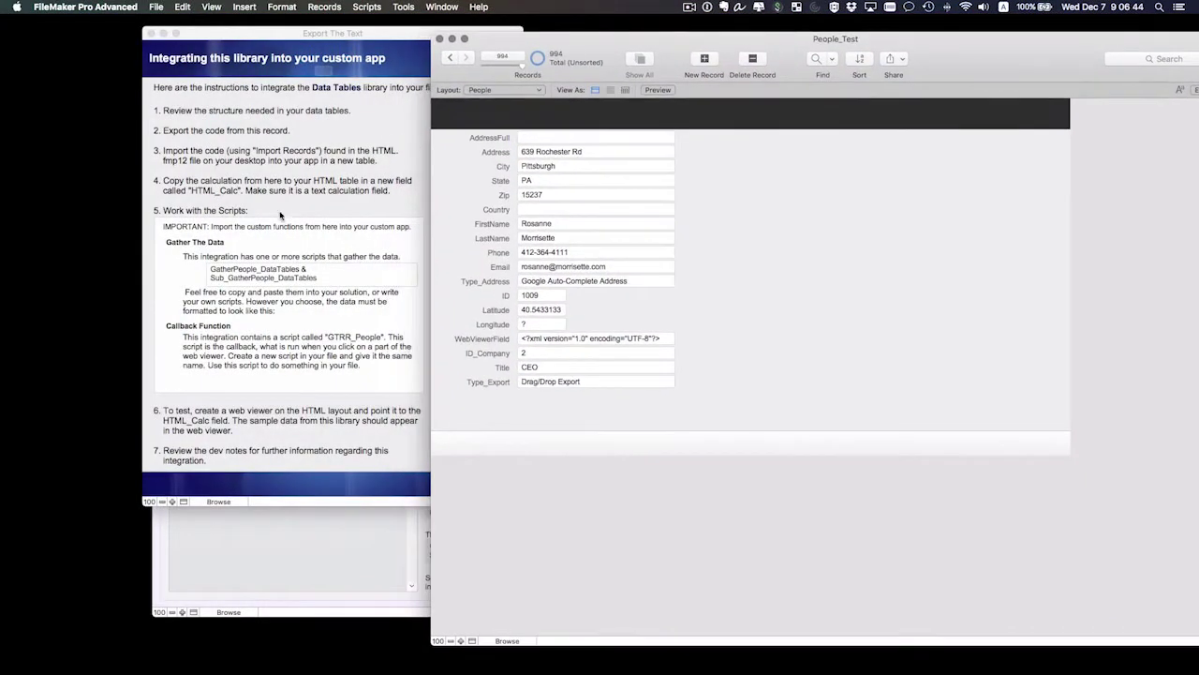
pyautogui.moveTo(482, 49); pyautogui.dragTo(483, 46)
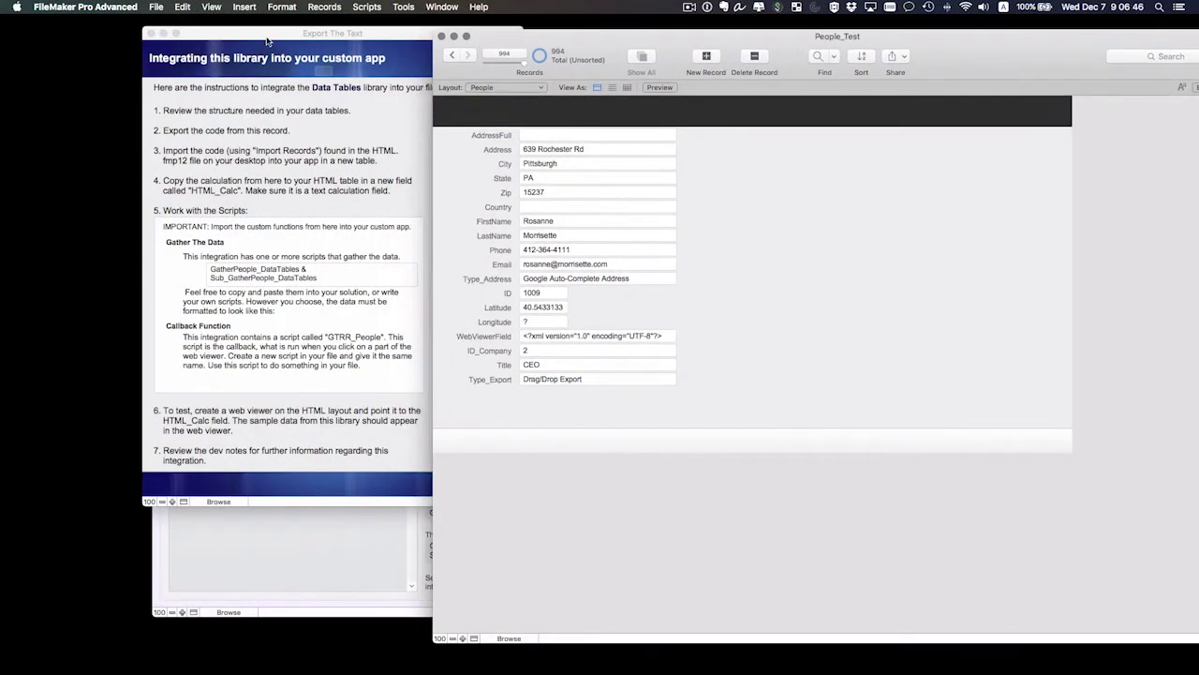
# Import the records from HTML.fmp12 into People_Test as a new table named HTML.
pyautogui.click(155, 6)
pyautogui.moveTo(213, 222)
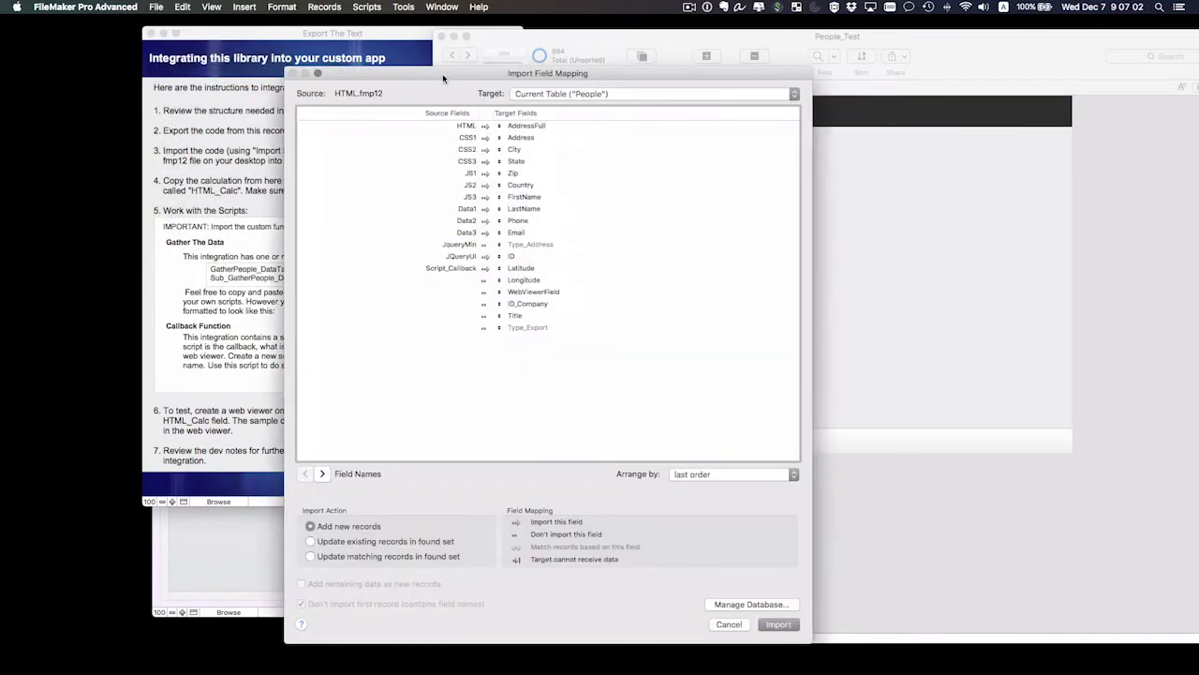
pyautogui.click(559, 93)
pyautogui.click(571, 170)
pyautogui.click(572, 97)
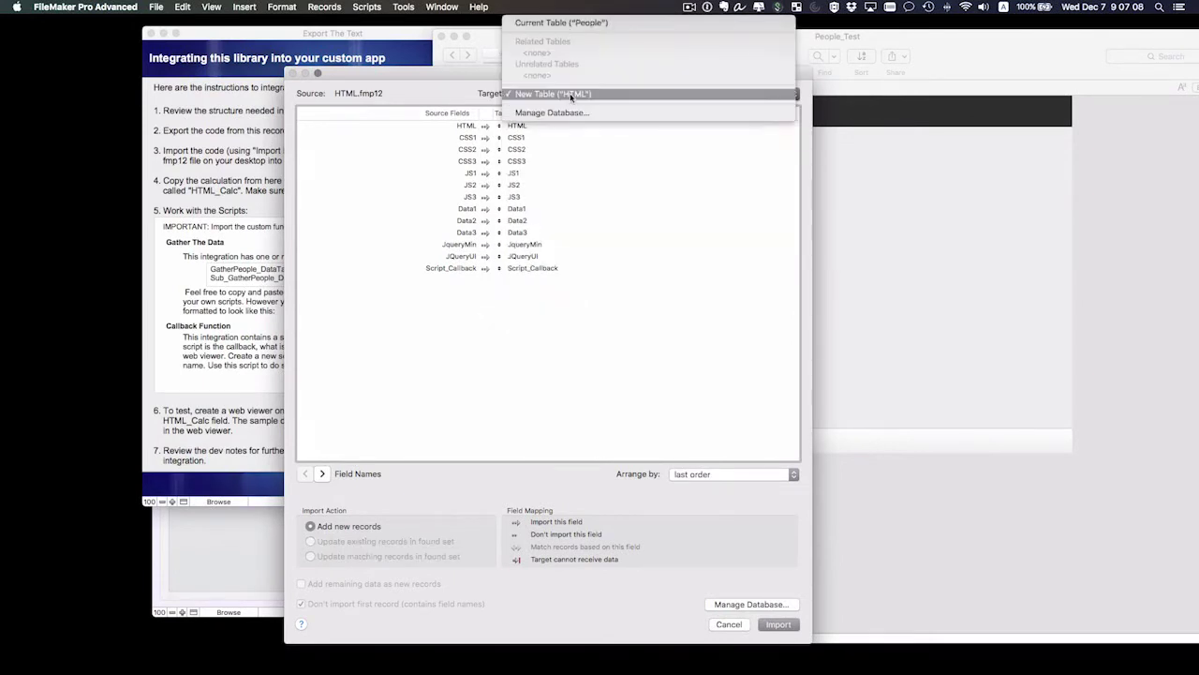
pyautogui.click(572, 96)
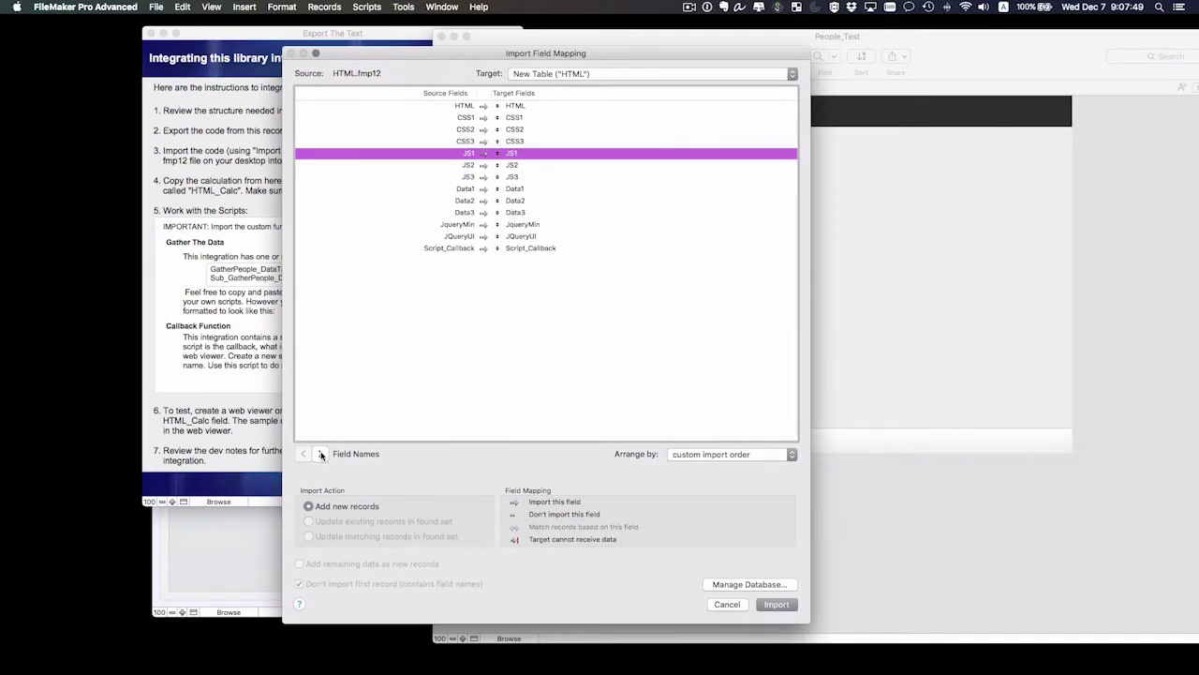
pyautogui.click(794, 608)
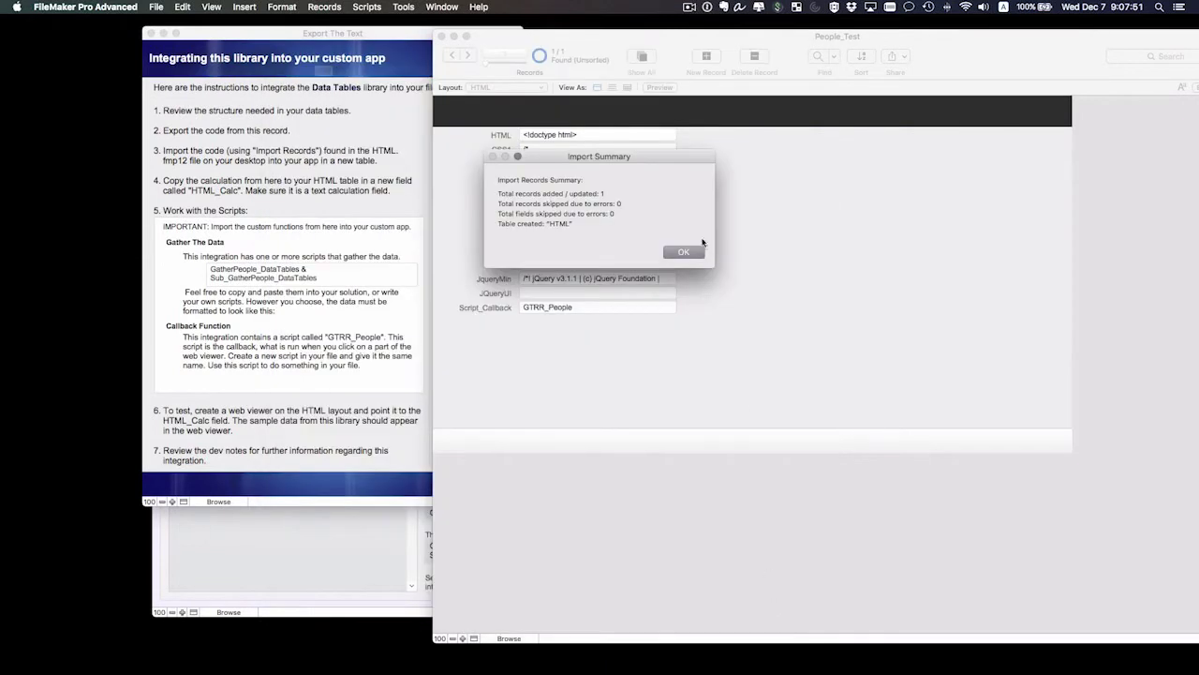
pyautogui.click(684, 251)
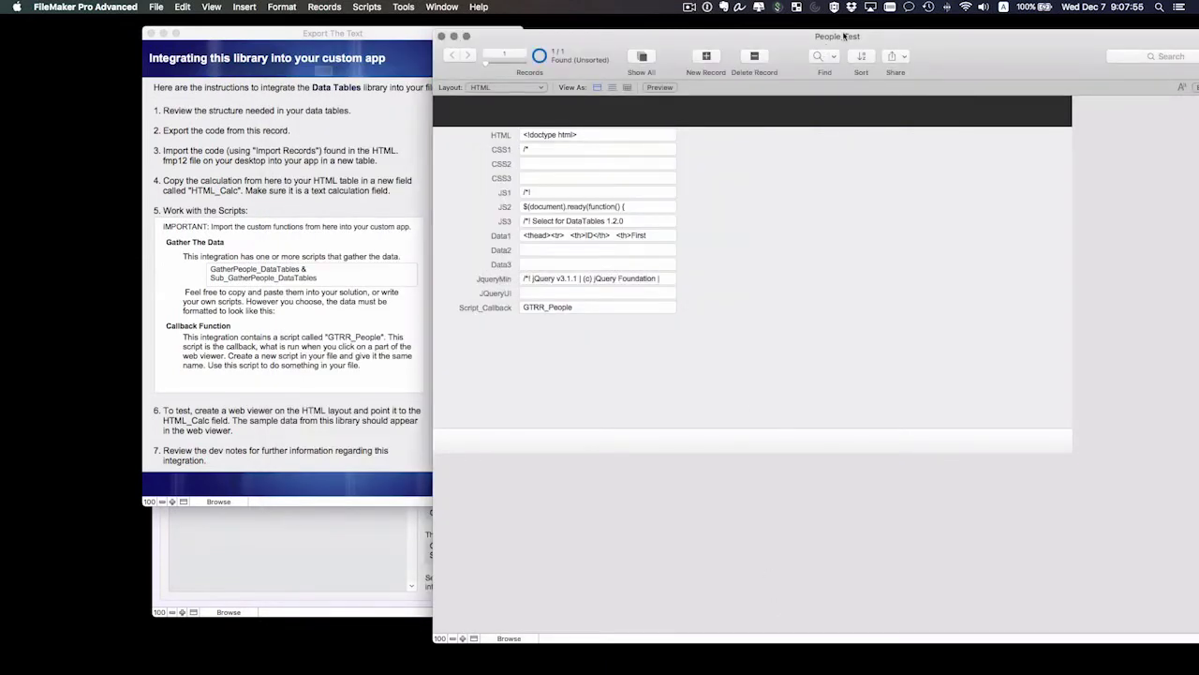
# Reposition the People_Test window so the integration instructions and their copy options are uncovered.
pyautogui.moveTo(841, 39); pyautogui.dragTo(824, 40)
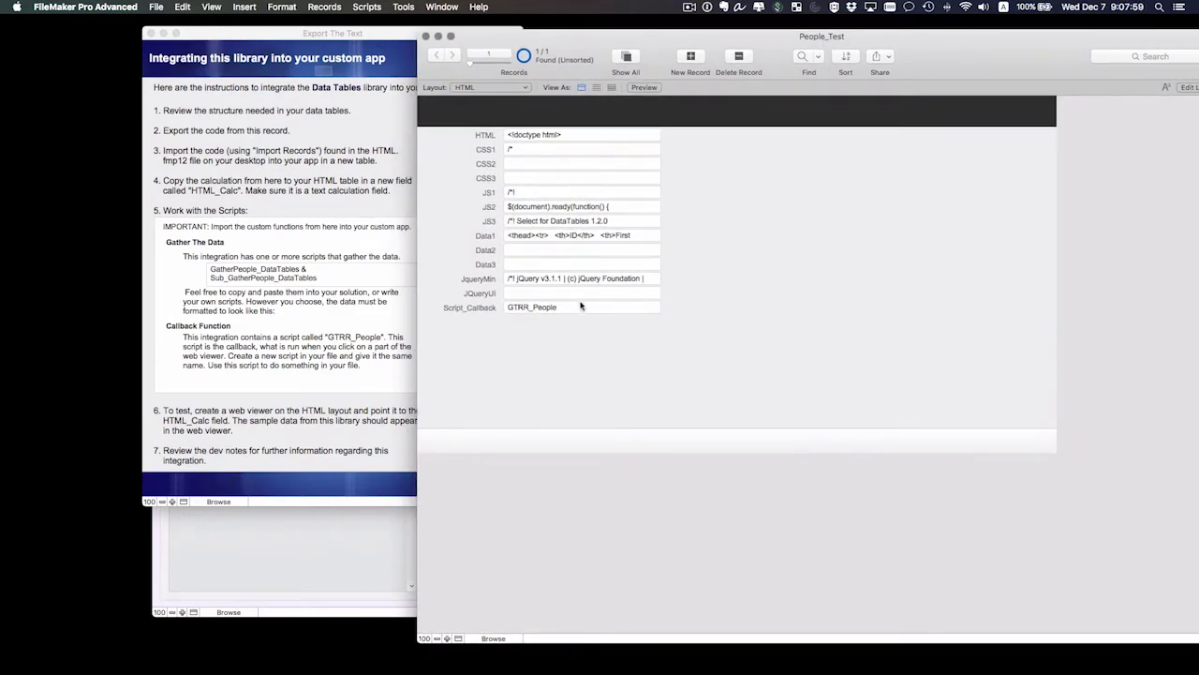
pyautogui.press('super+grave')
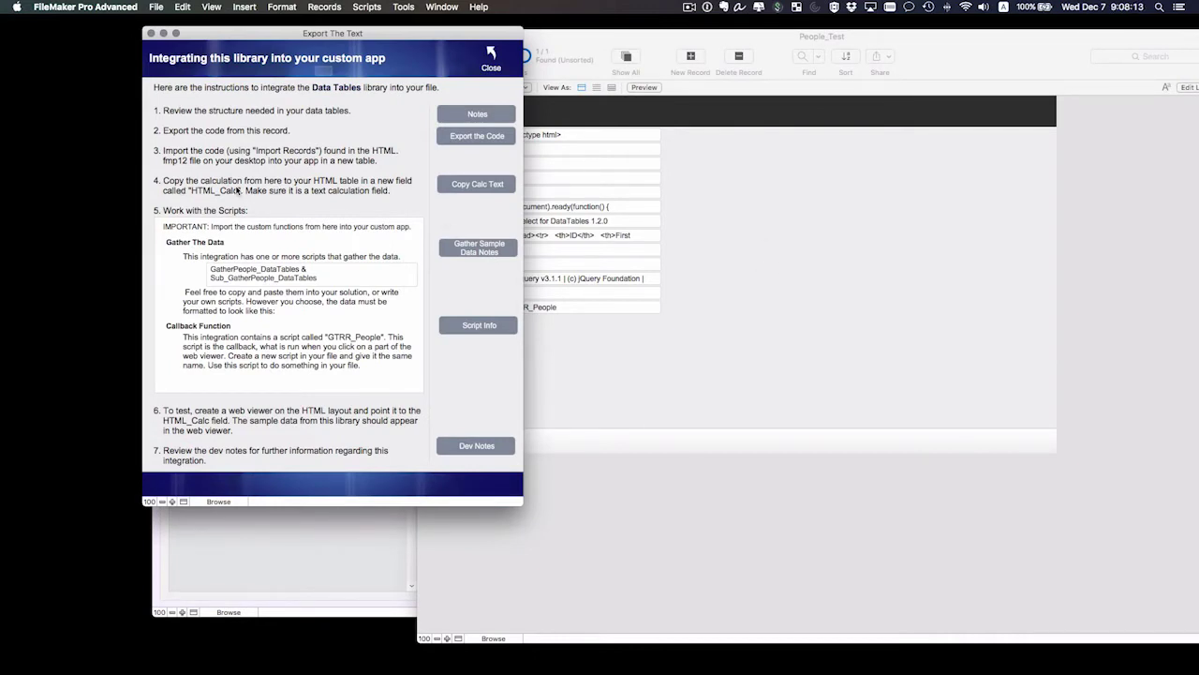
pyautogui.click(763, 51)
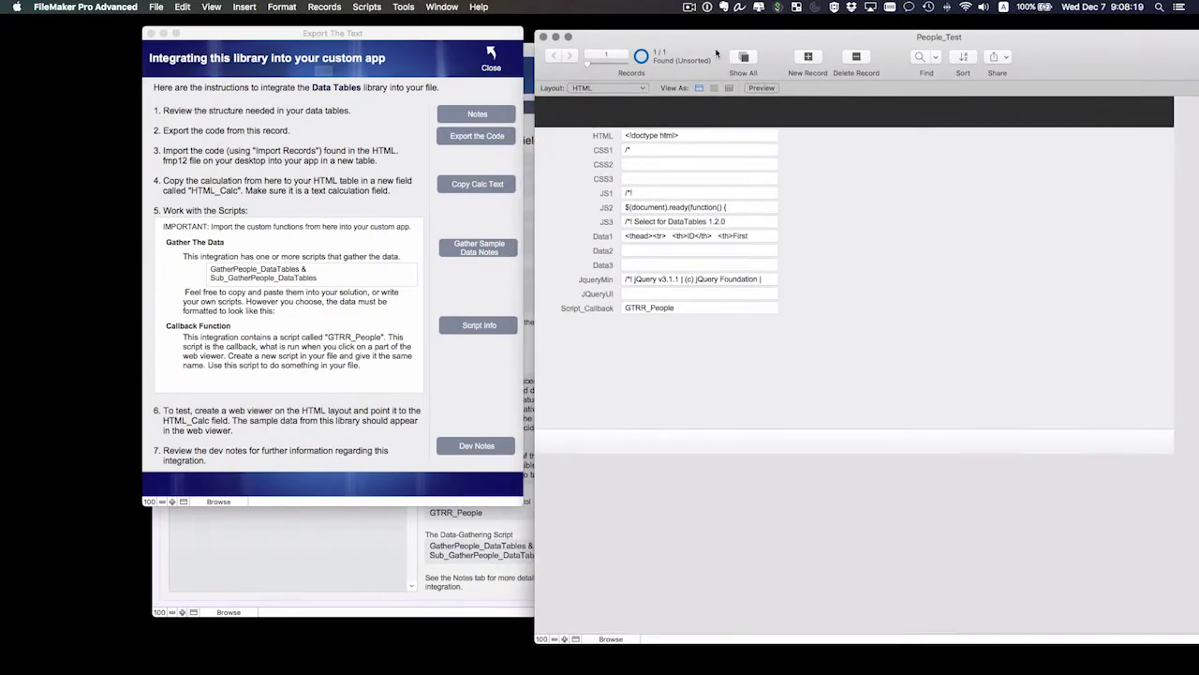
pyautogui.moveTo(716, 53); pyautogui.dragTo(704, 49)
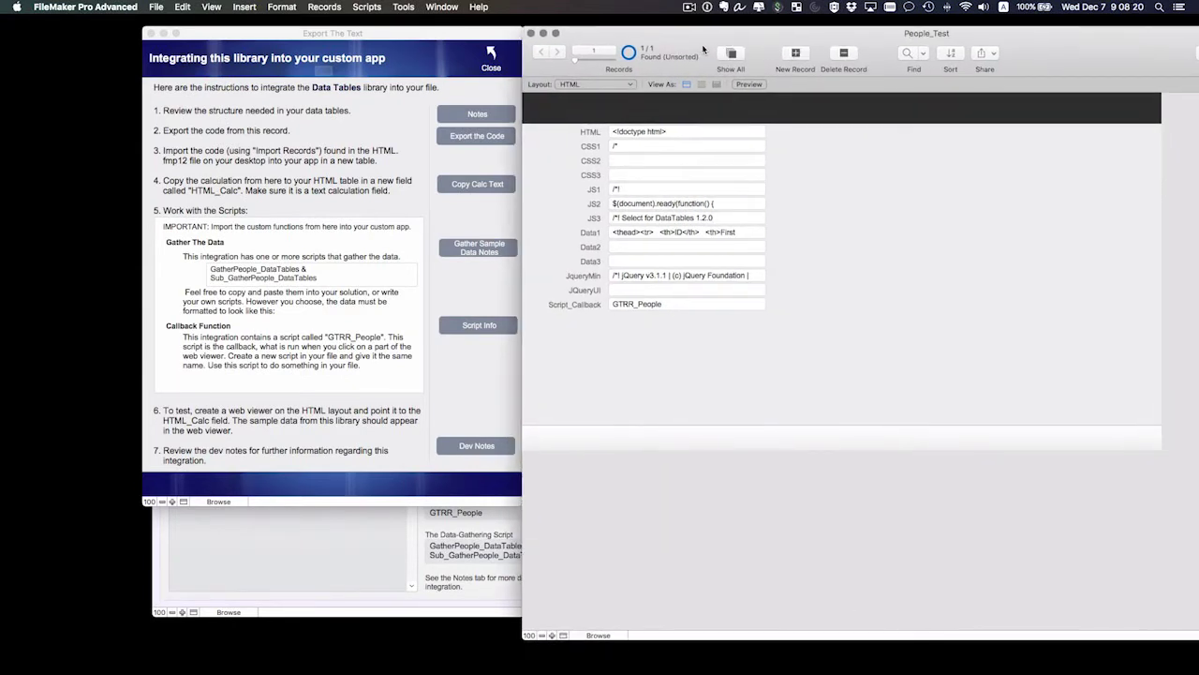
# Copy the HTML calculation text from step 4 of the integration instructions.
pyautogui.click(479, 186)
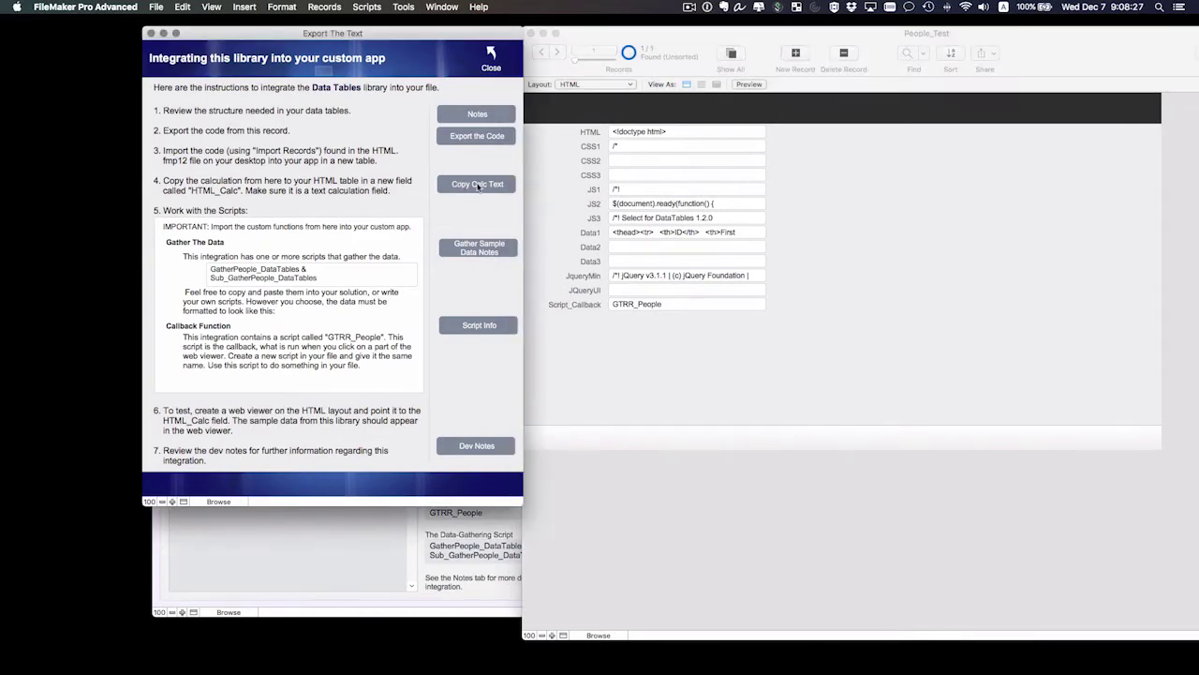
pyautogui.click(478, 185)
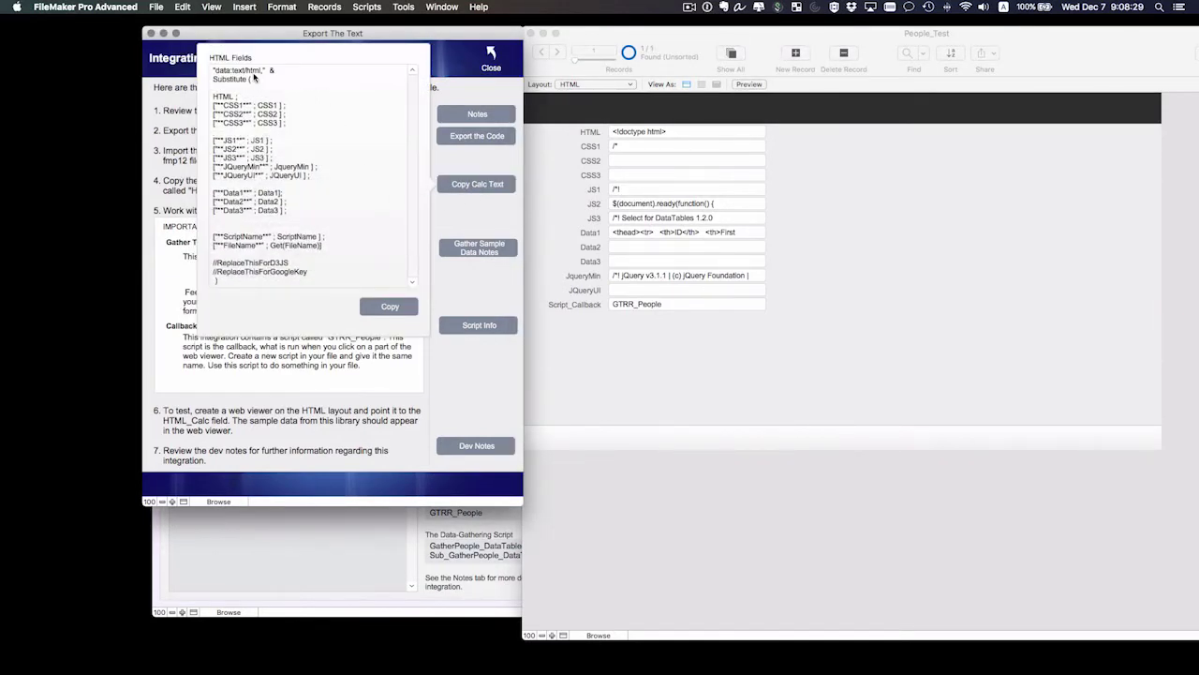
pyautogui.click(372, 306)
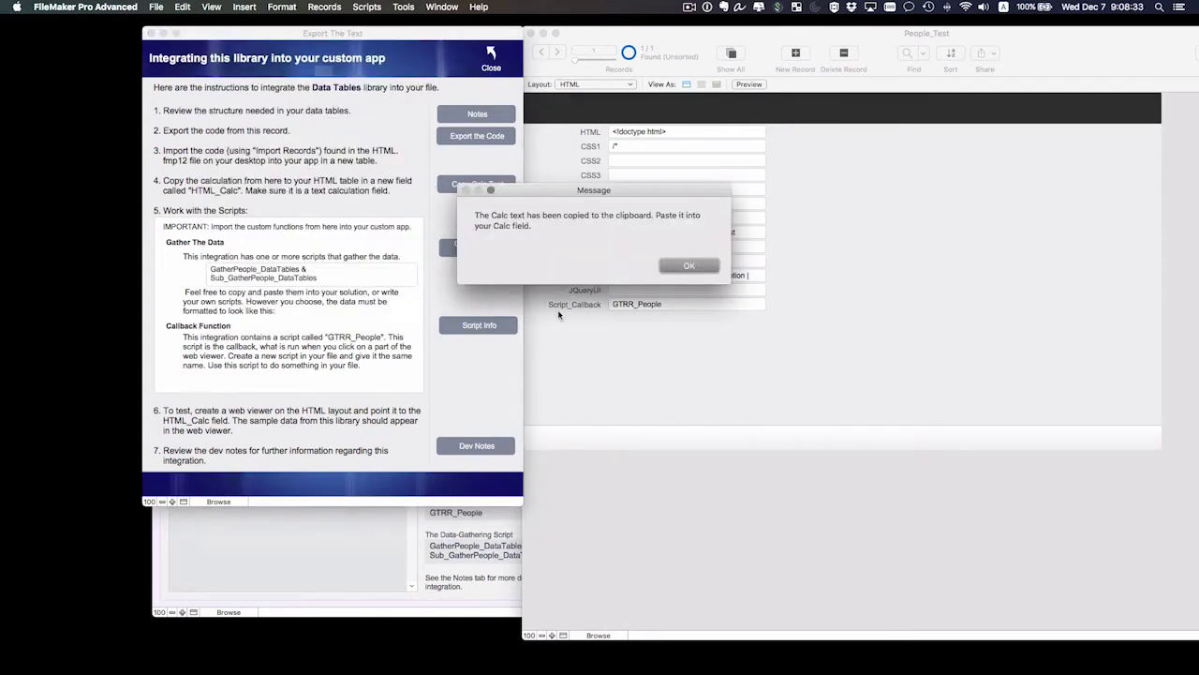
pyautogui.click(690, 266)
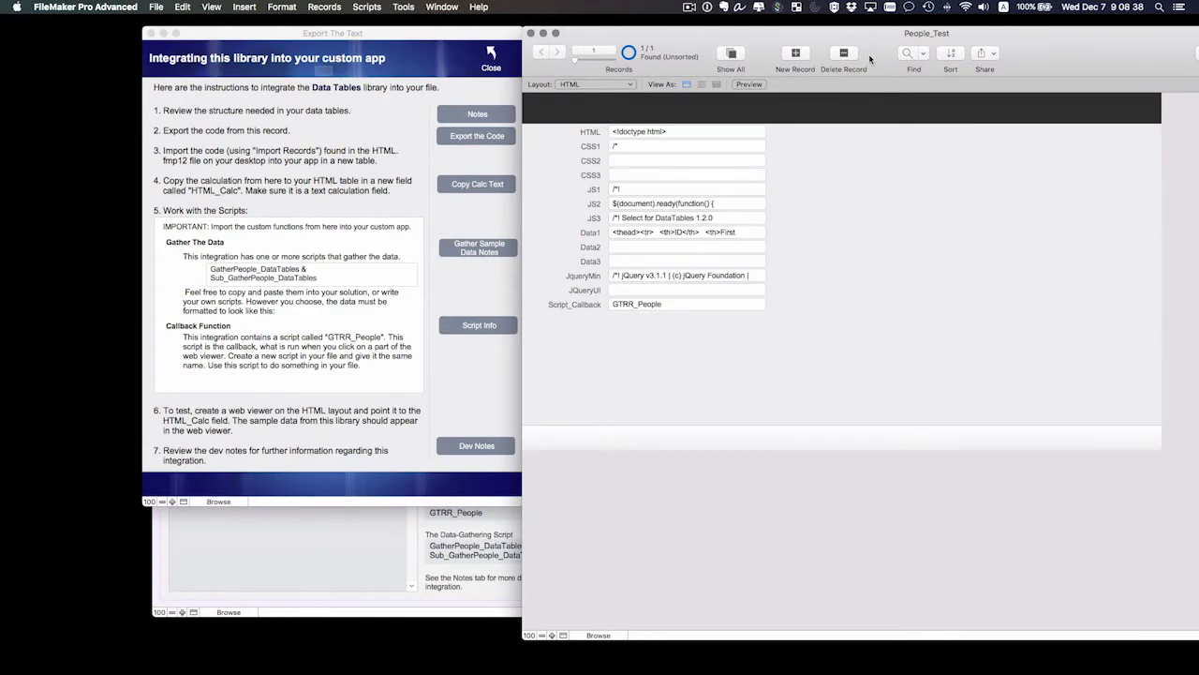
# Create a calculation field named HTML_Calc in the HTML table of People_Test.
pyautogui.press('super+shift+d')
pyautogui.click(556, 50)
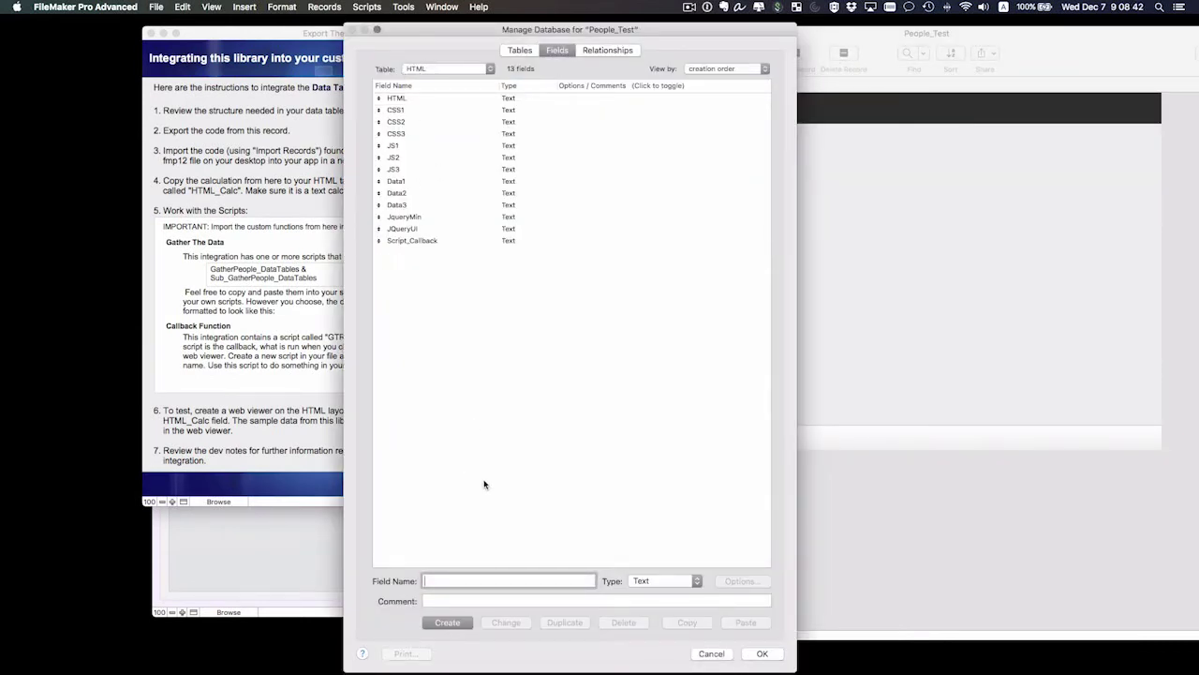
pyautogui.write('HTML_Calc')
pyautogui.press('super+l')
pyautogui.press('Return')
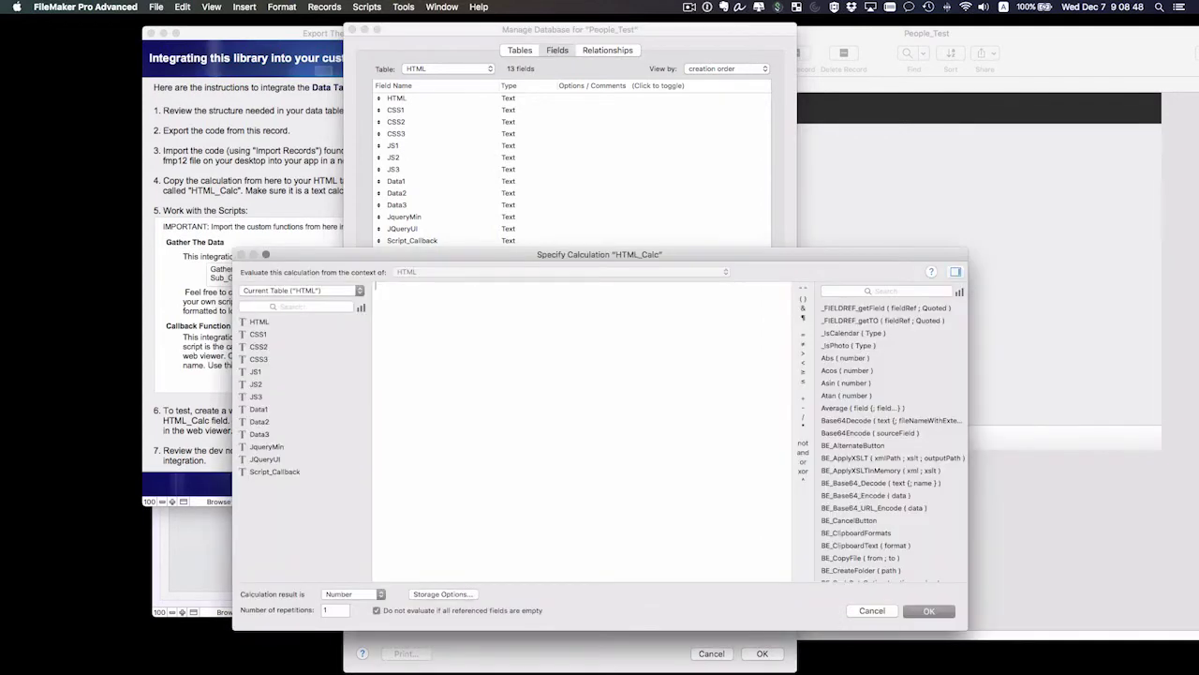
# Paste the copied Substitute formula into HTML_Calc, set its result type to Text and save the database changes.
pyautogui.moveTo(465, 260); pyautogui.dragTo(509, 117)
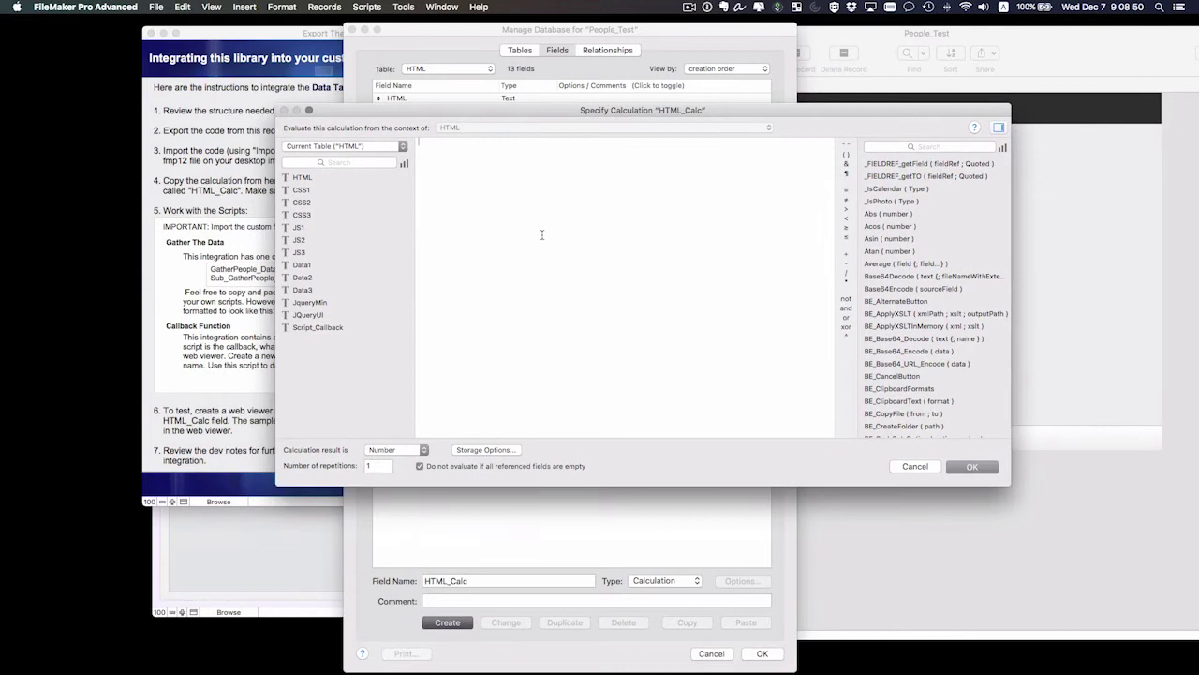
pyautogui.press('super+v')
pyautogui.click(397, 450)
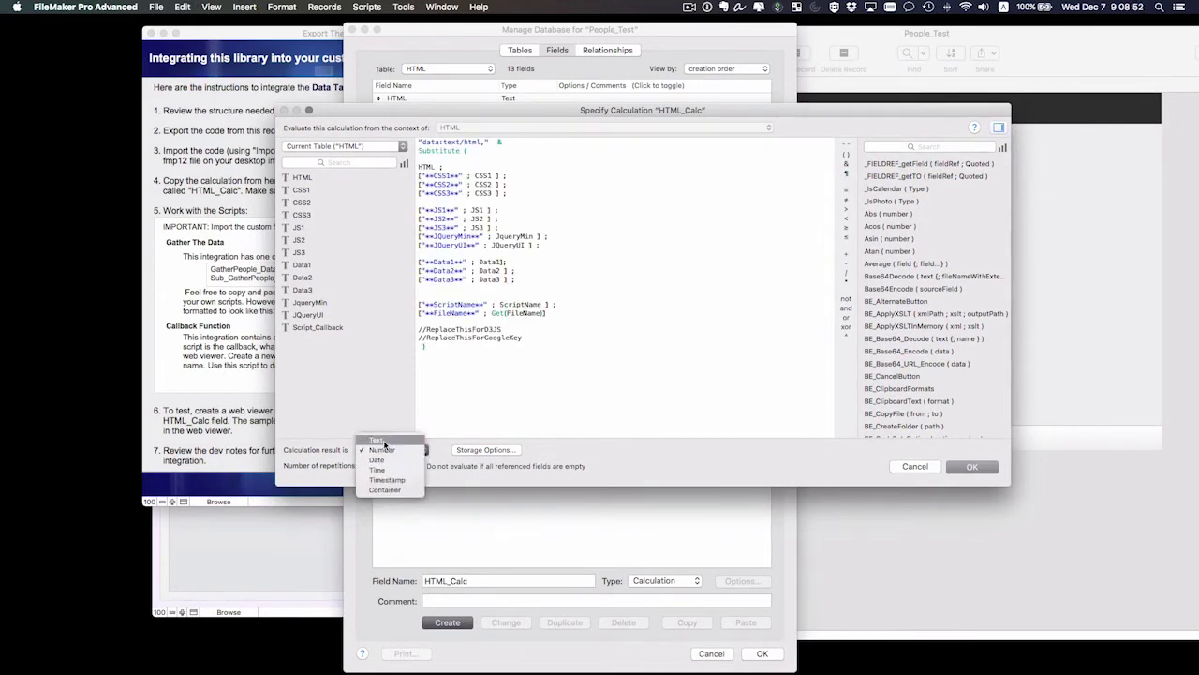
pyautogui.click(384, 434)
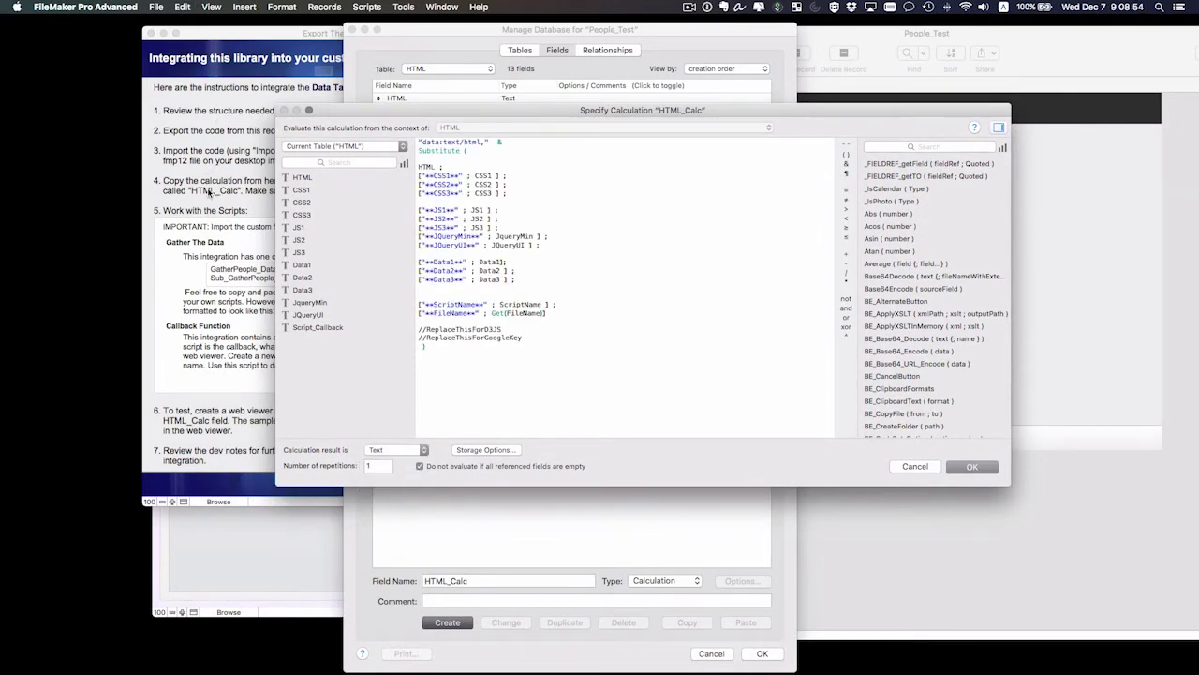
pyautogui.doubleClick(489, 270)
pyautogui.doubleClick(487, 279)
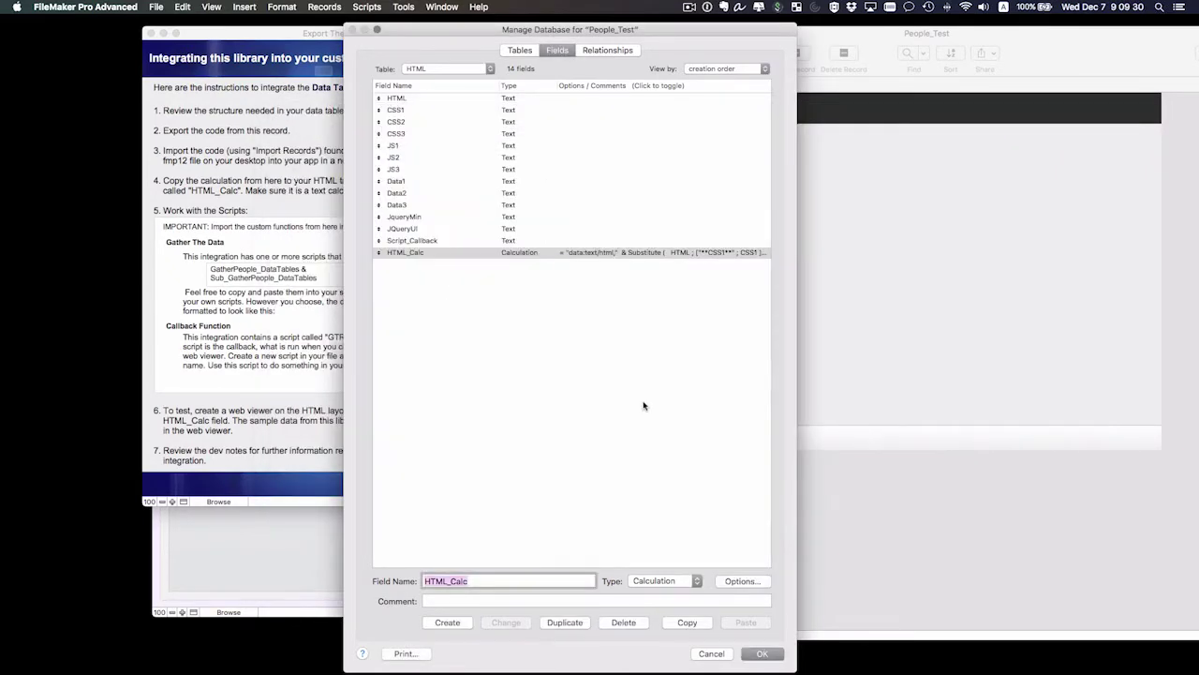
pyautogui.click(764, 654)
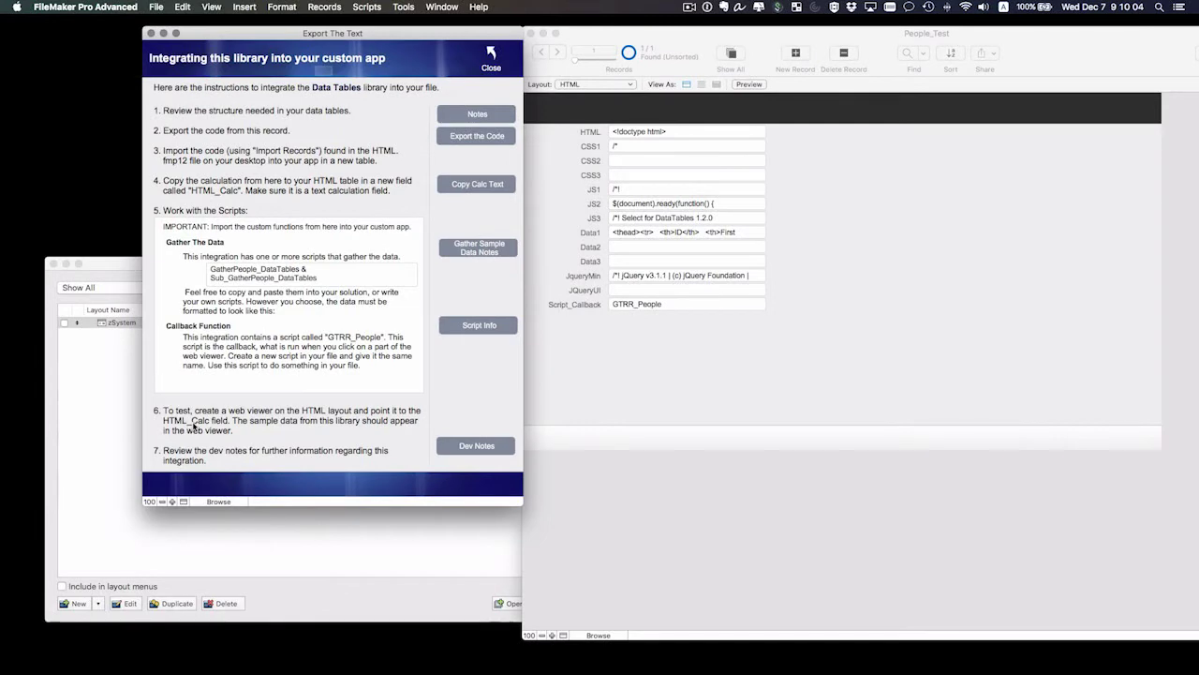
# Edit the HTML layout of People_Test and draw a web viewer in the body beside the fields.
pyautogui.click(807, 394)
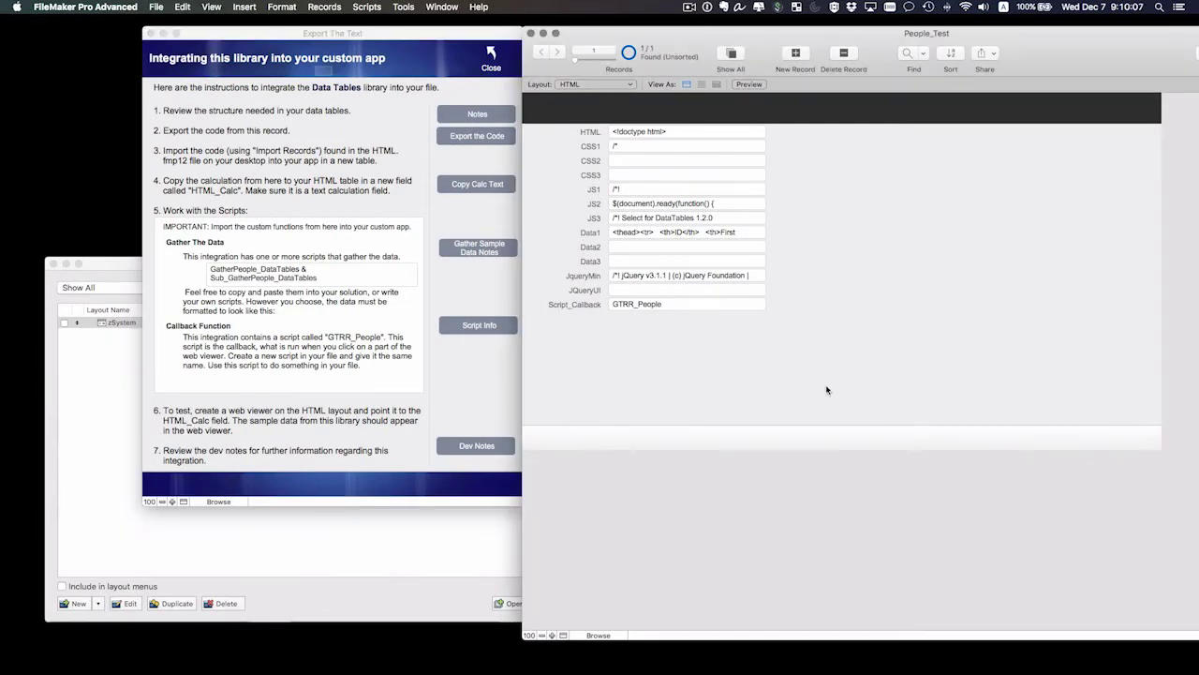
pyautogui.press('super+l')
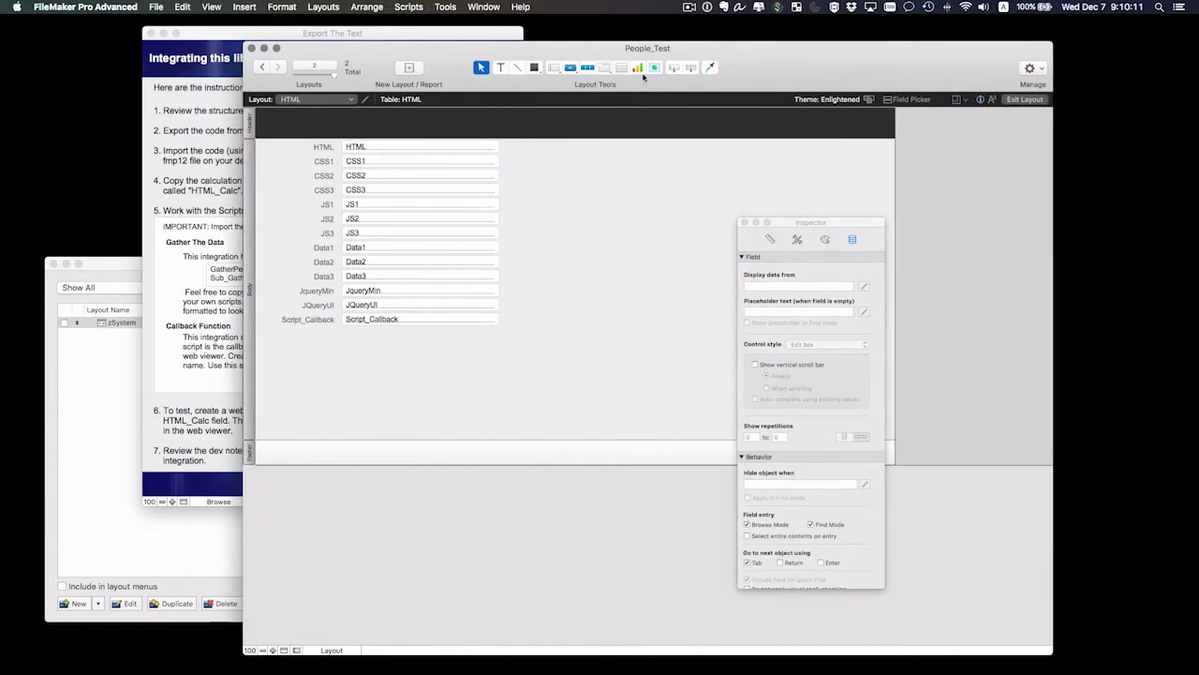
pyautogui.click(653, 67)
pyautogui.moveTo(547, 153)
pyautogui.mouseDown()
pyautogui.moveTo(823, 308)
pyautogui.moveTo(828, 368)
pyautogui.mouseUp()
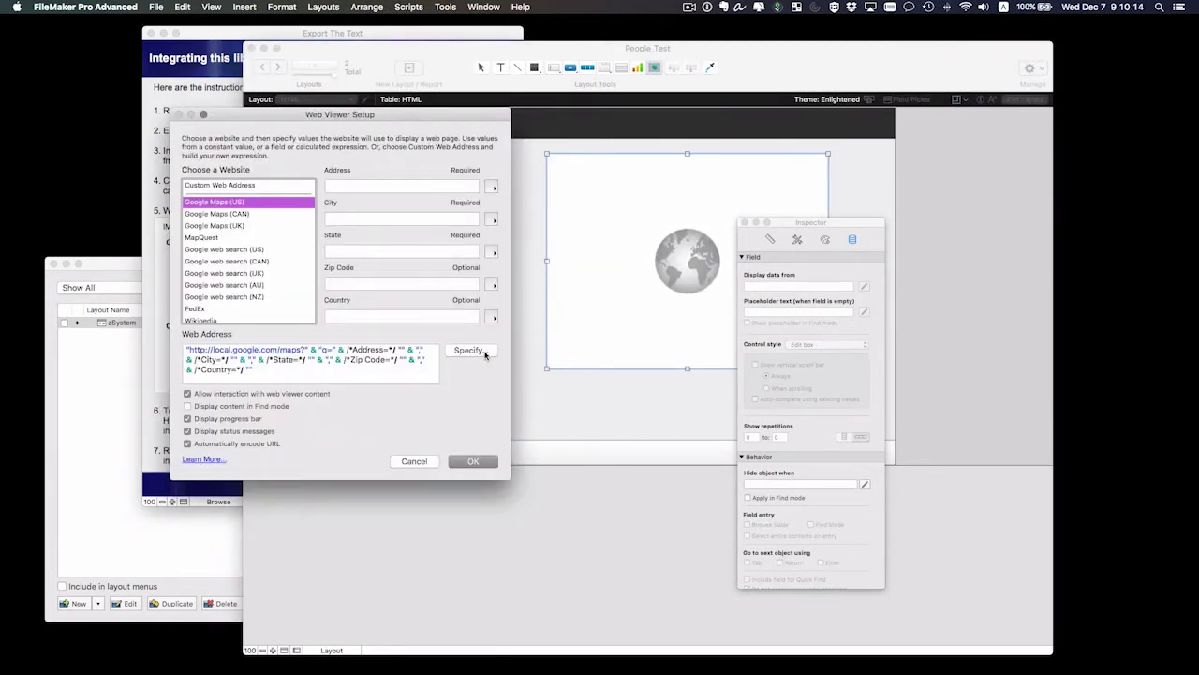
# Set the web viewer's address to HTML::HTML_Calc and shift the viewer slightly up toward the fields.
pyautogui.click(484, 353)
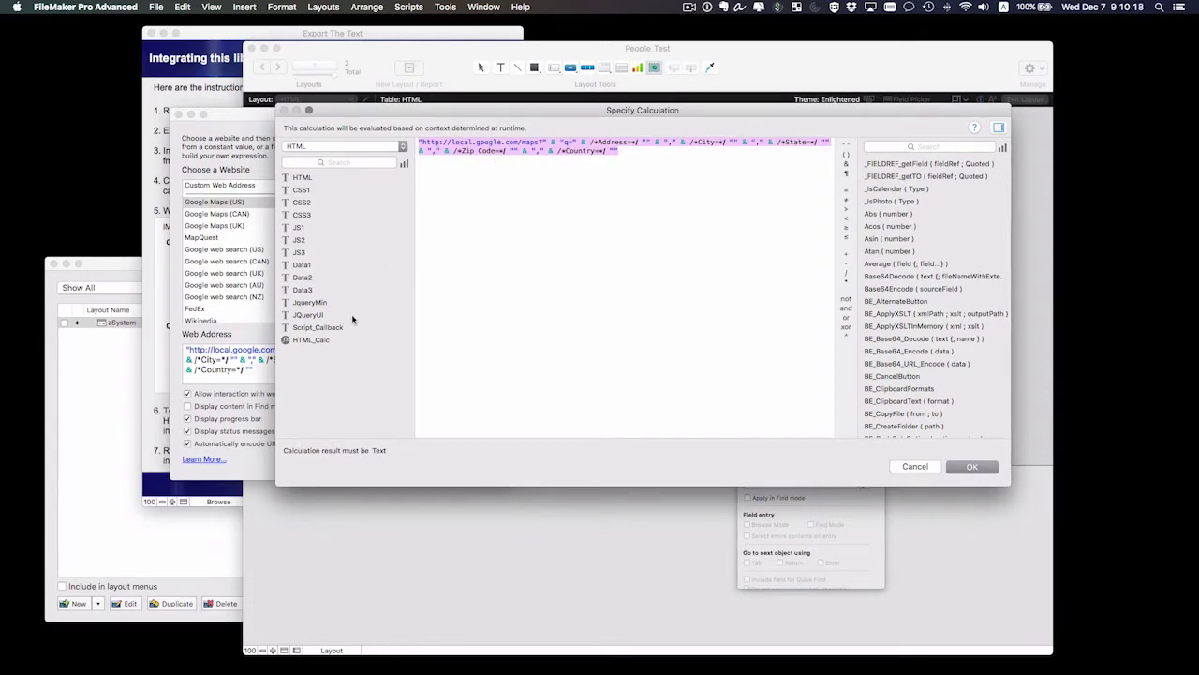
pyautogui.doubleClick(314, 341)
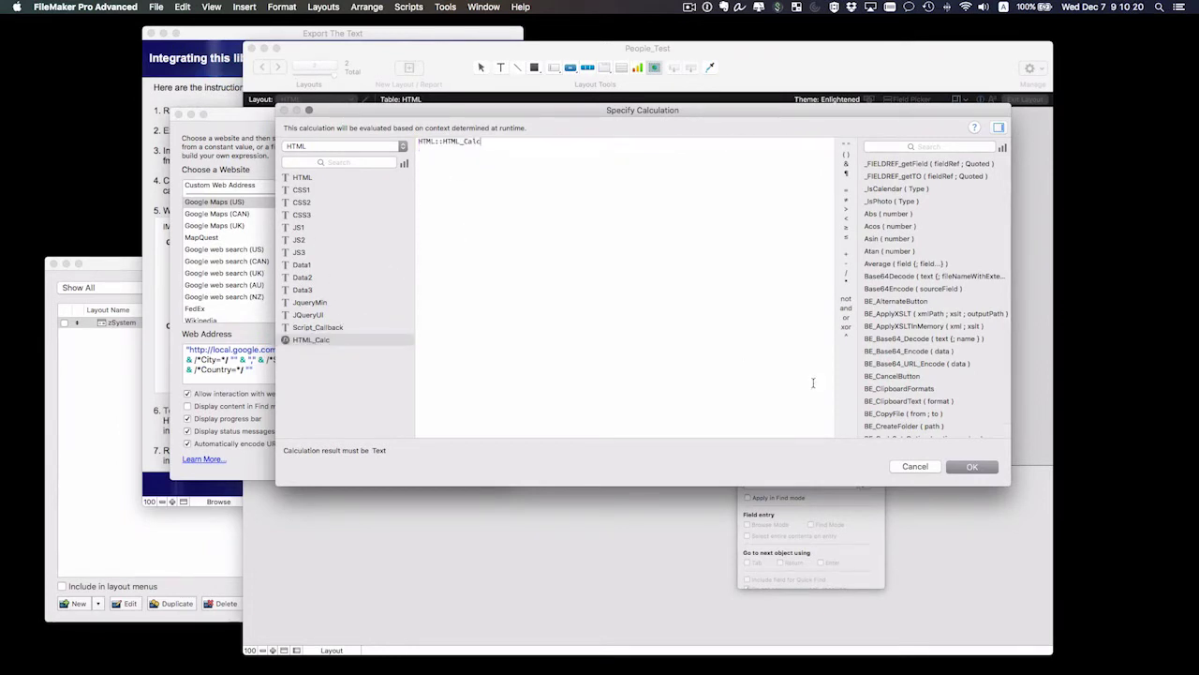
pyautogui.click(972, 467)
pyautogui.click(471, 461)
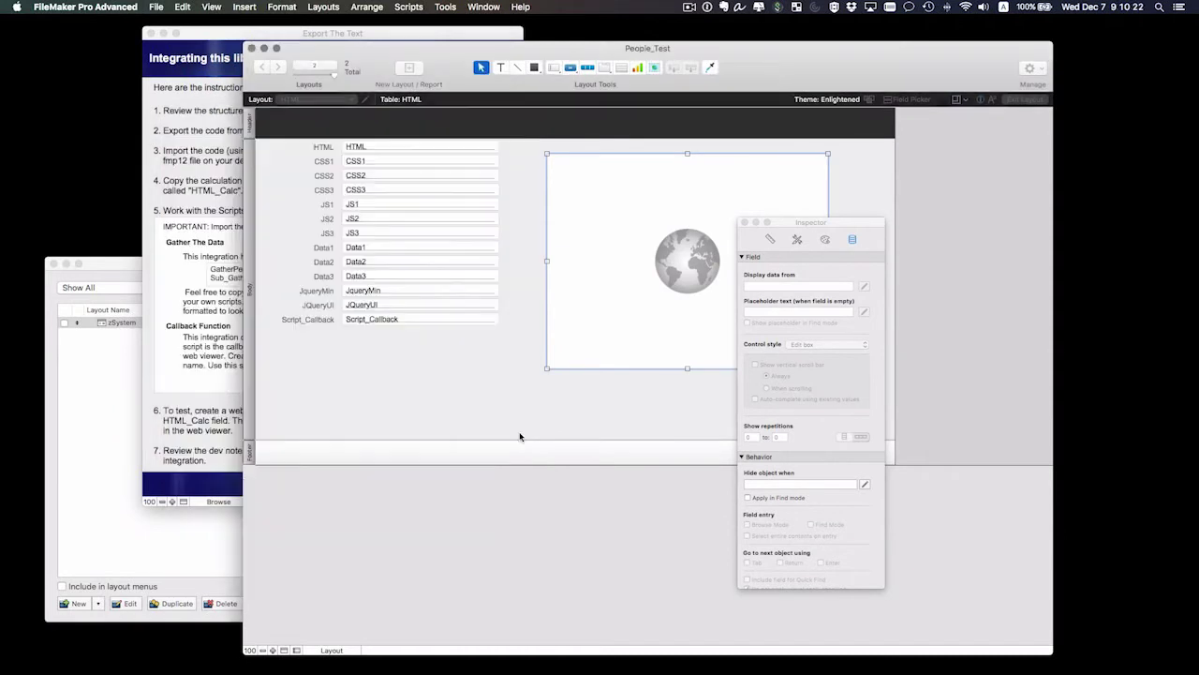
pyautogui.moveTo(675, 227); pyautogui.dragTo(661, 223)
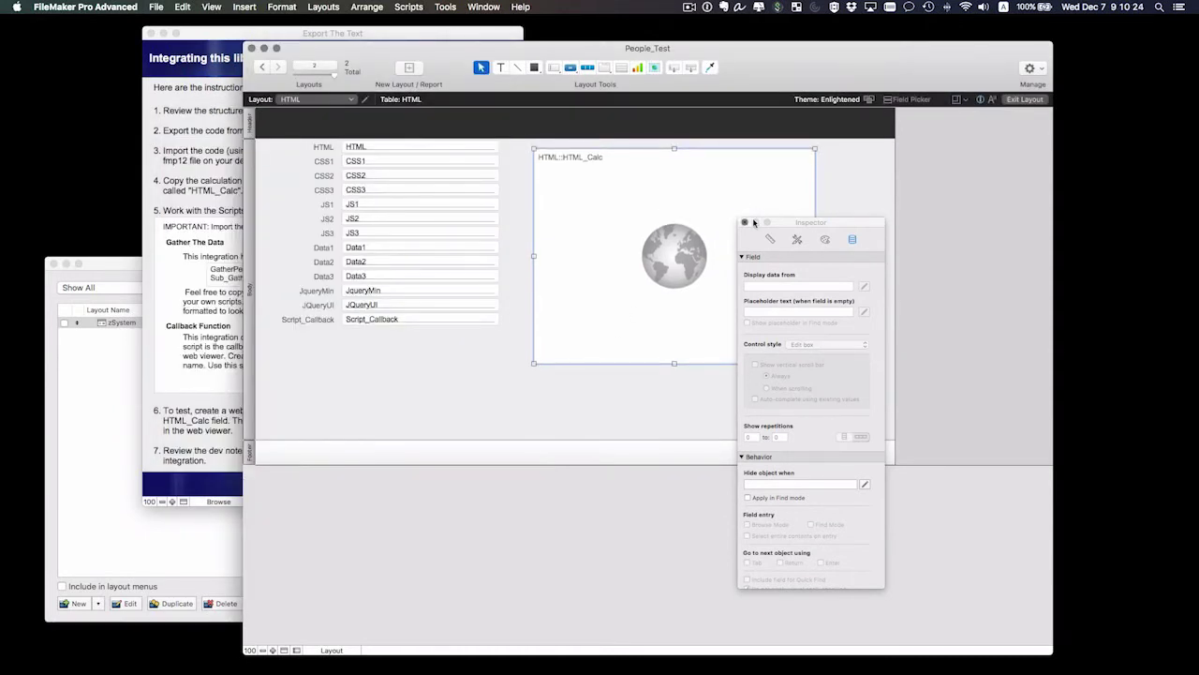
# Leave layout editing for the HTML layout to test the web viewer and inspect the sample data in the Data1 field.
pyautogui.moveTo(849, 226); pyautogui.dragTo(1028, 162)
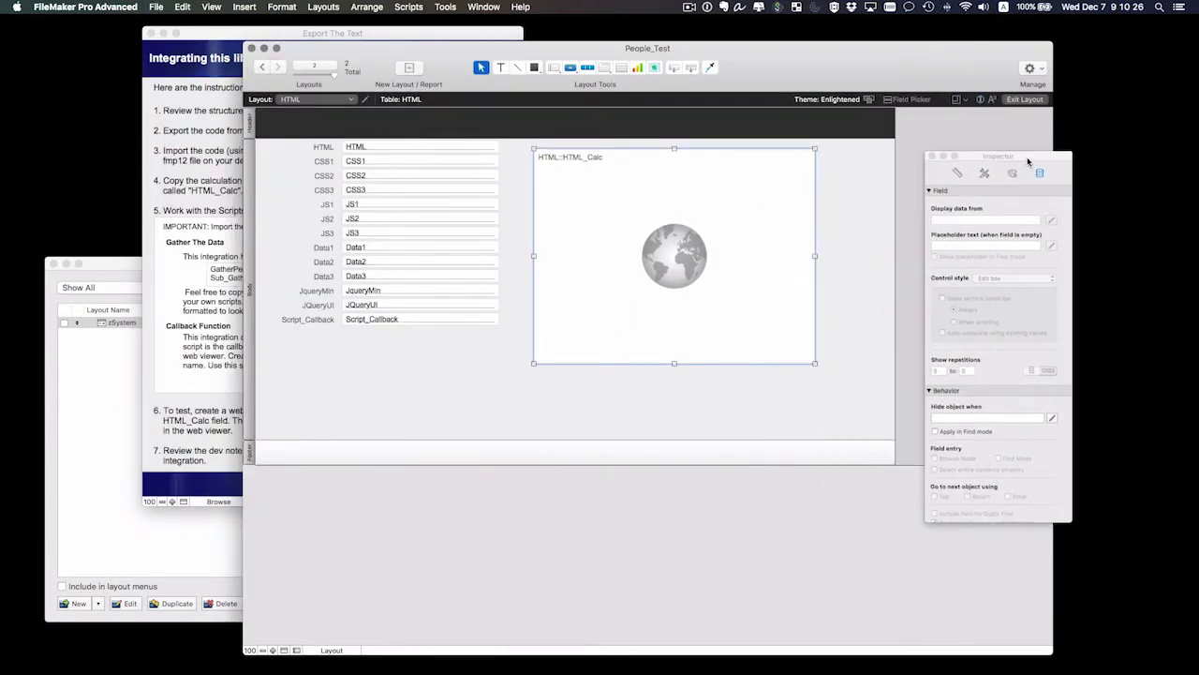
pyautogui.click(1025, 100)
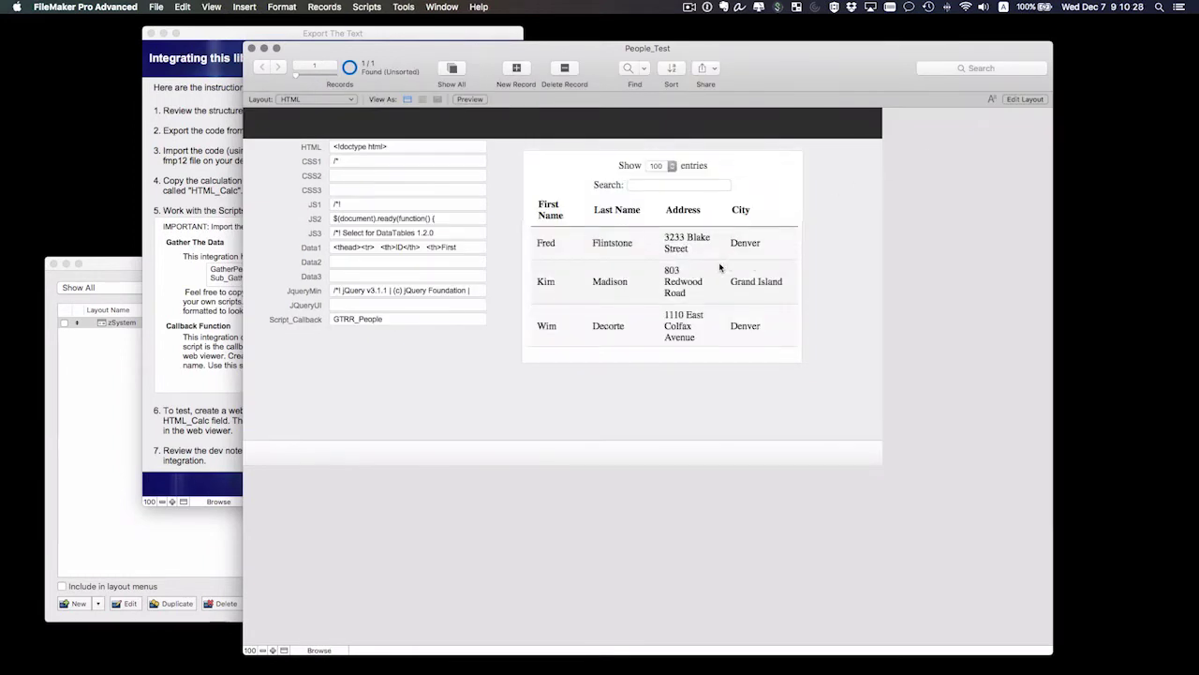
pyautogui.click(340, 249)
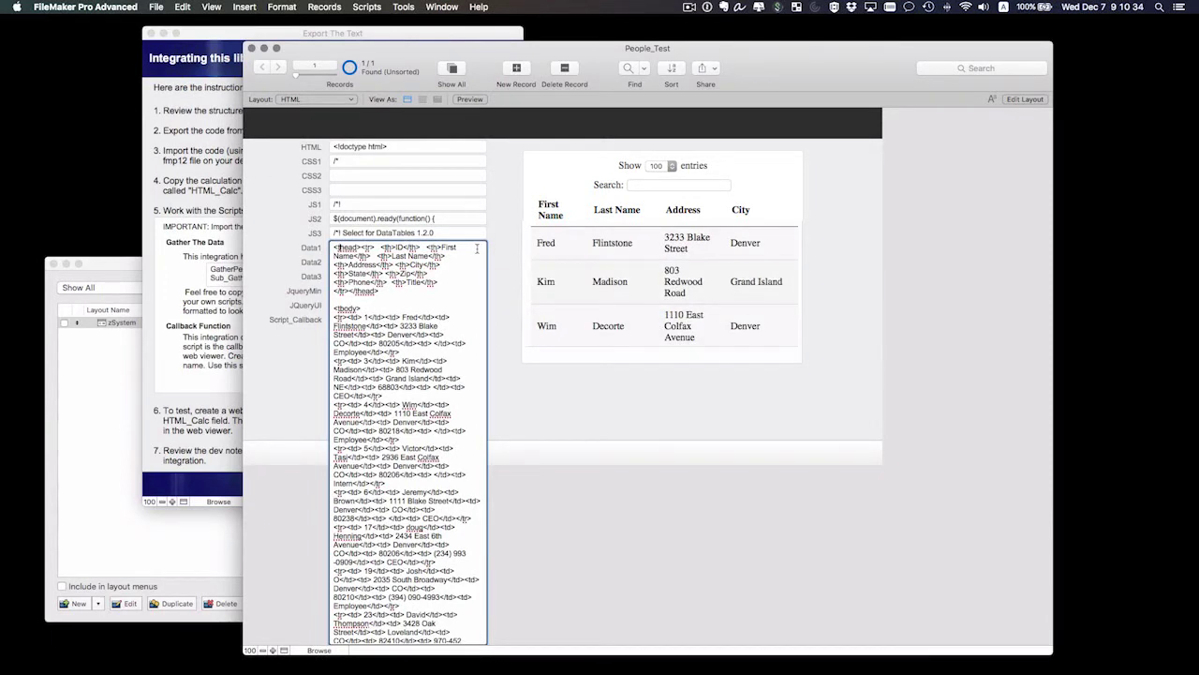
pyautogui.click(494, 250)
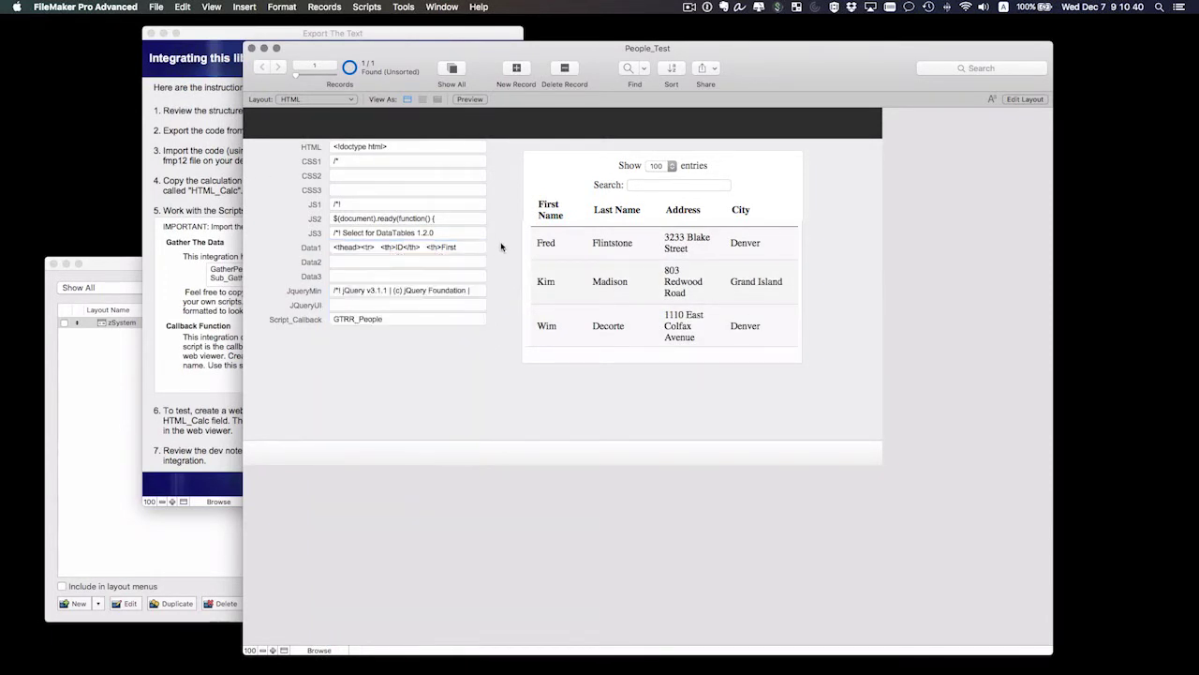
# Delete all the sample data from the Data1 field of the HTML record and commit the change.
pyautogui.moveTo(412, 67); pyautogui.dragTo(575, 58)
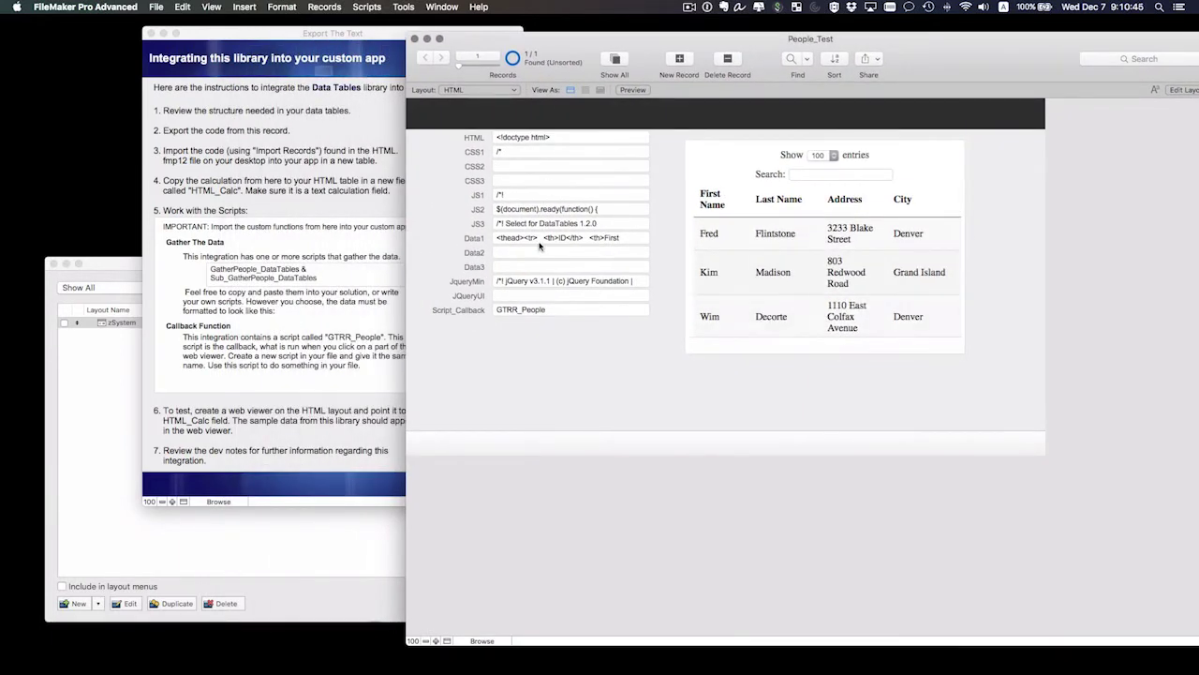
pyautogui.click(540, 247)
pyautogui.press('super+a')
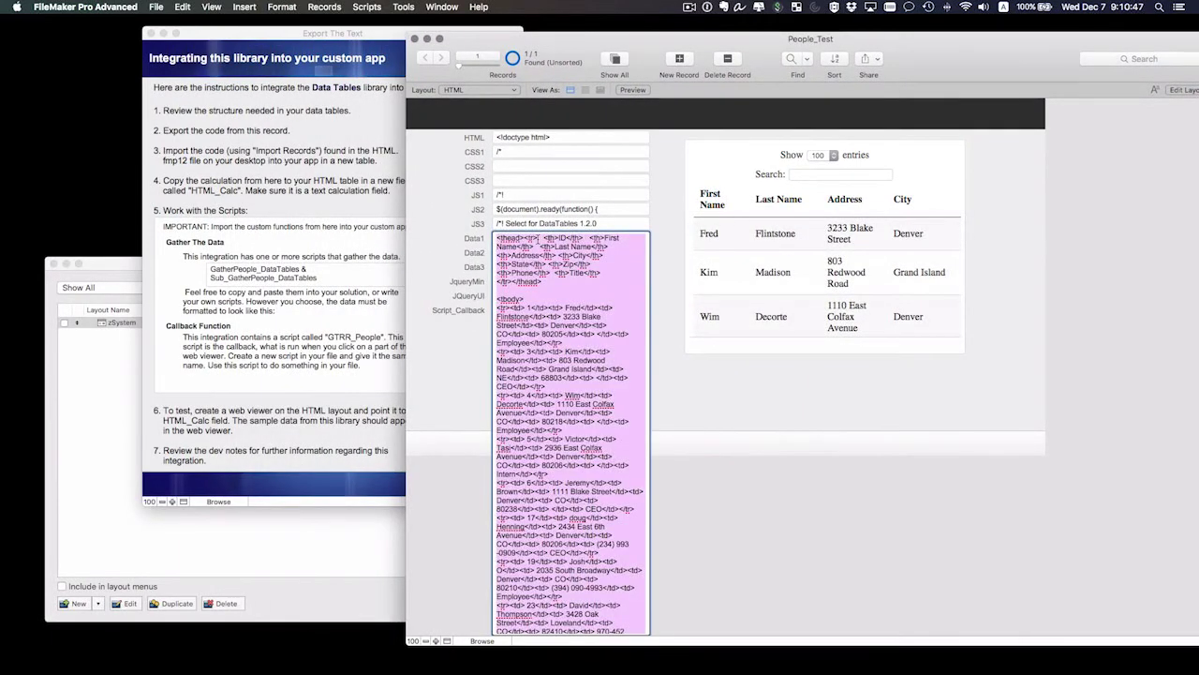
pyautogui.press('BackSpace')
pyautogui.click(664, 215)
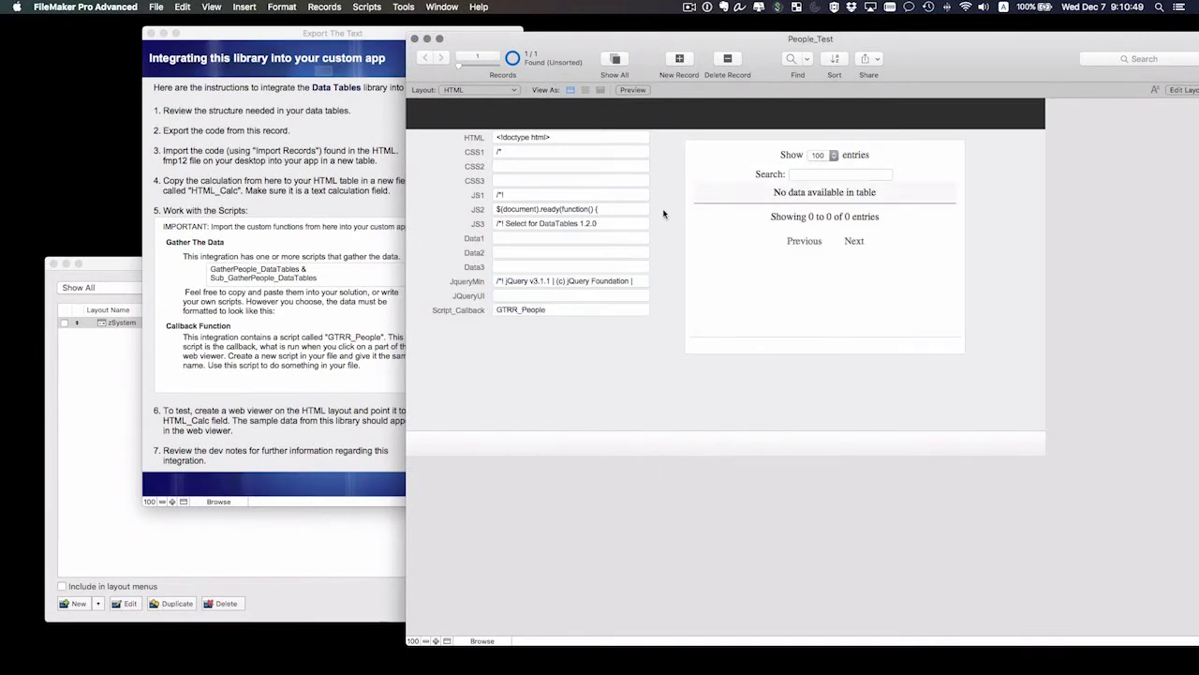
pyautogui.click(498, 240)
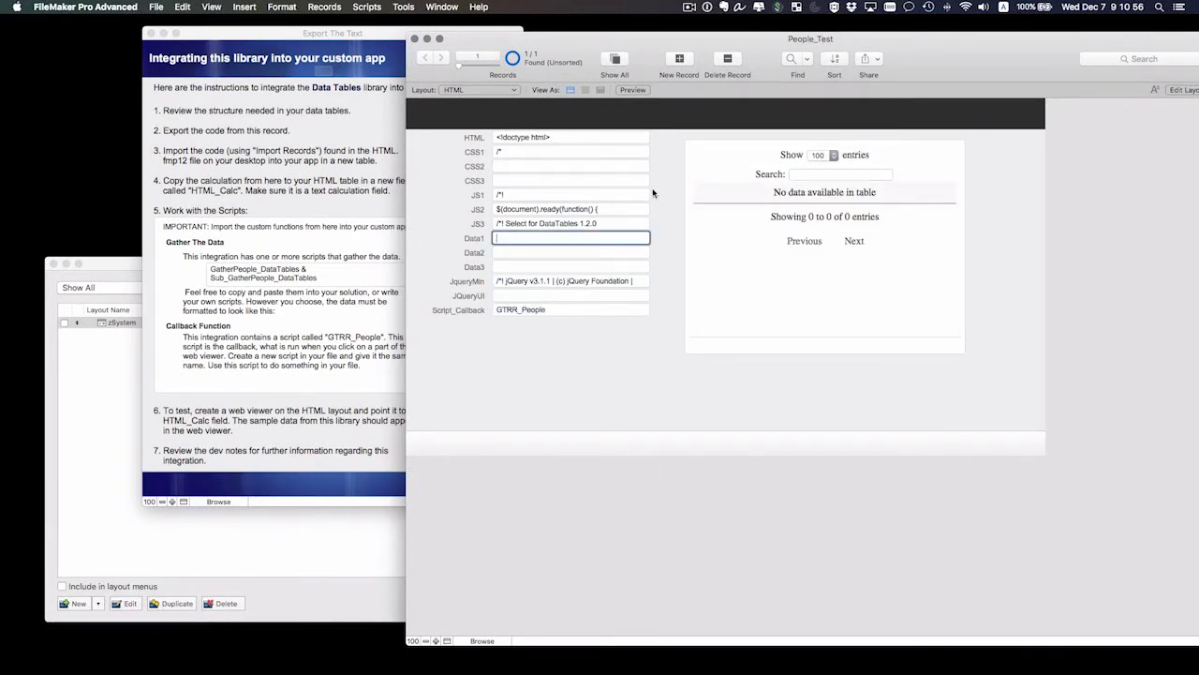
# Bring the Export The Text instructions beside People_Test and look through the gather sample data notes.
pyautogui.click(287, 39)
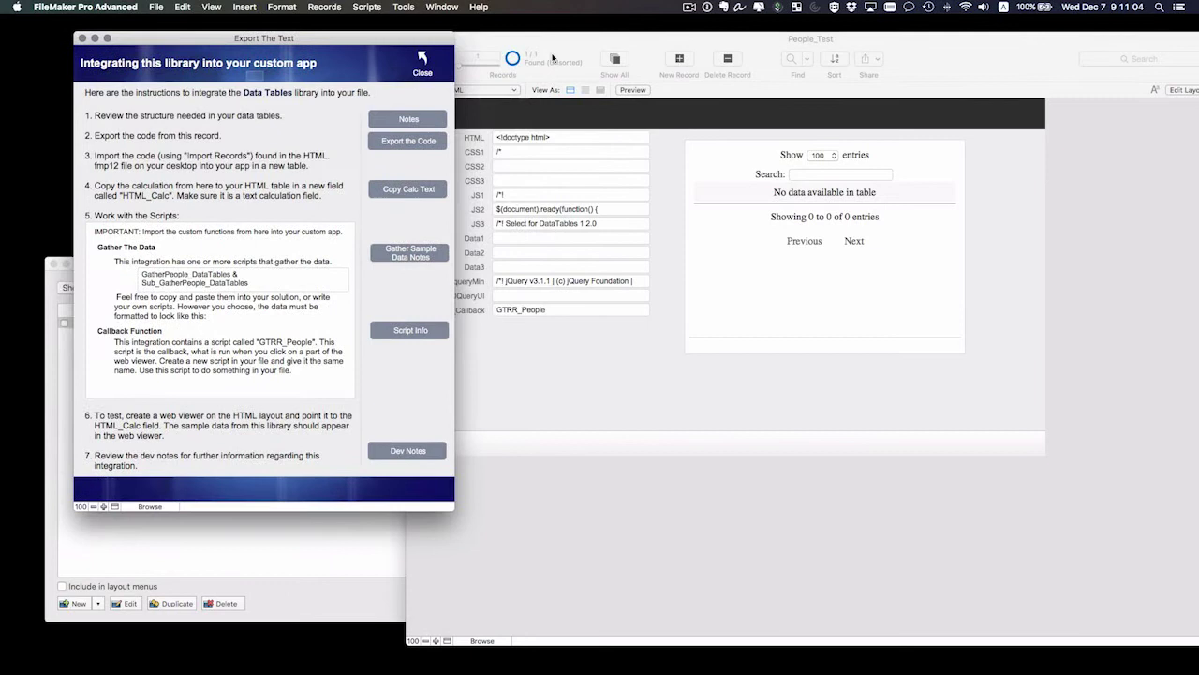
pyautogui.moveTo(553, 58); pyautogui.dragTo(627, 47)
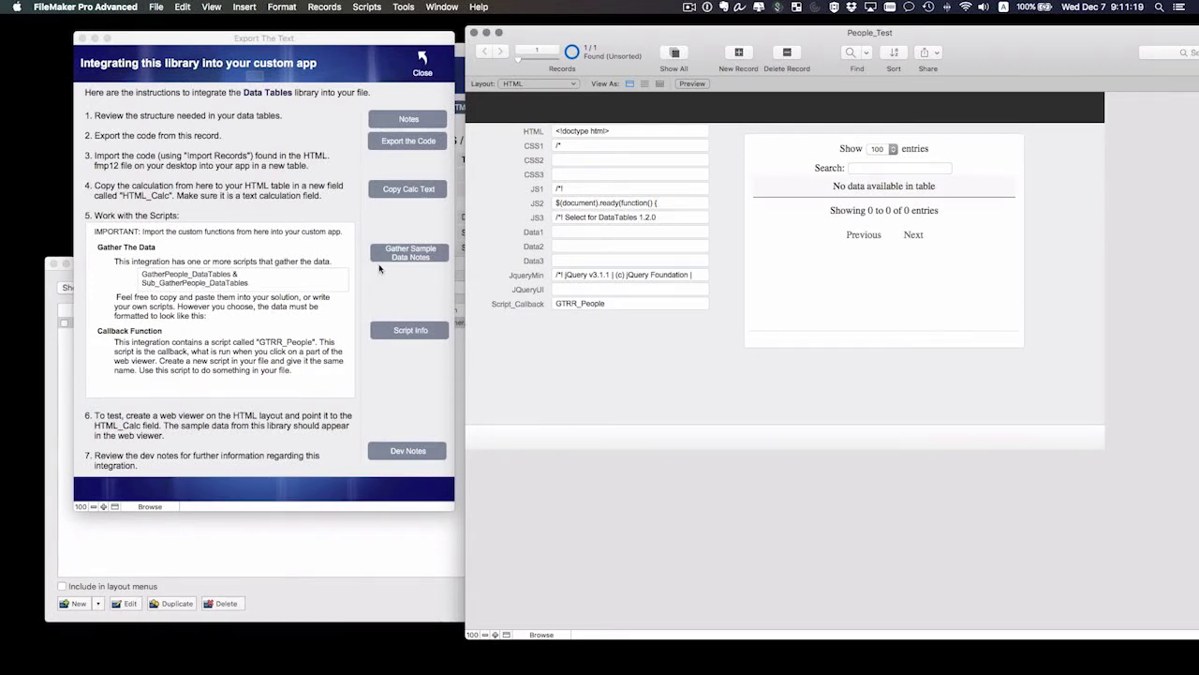
pyautogui.click(405, 253)
pyautogui.click(405, 253)
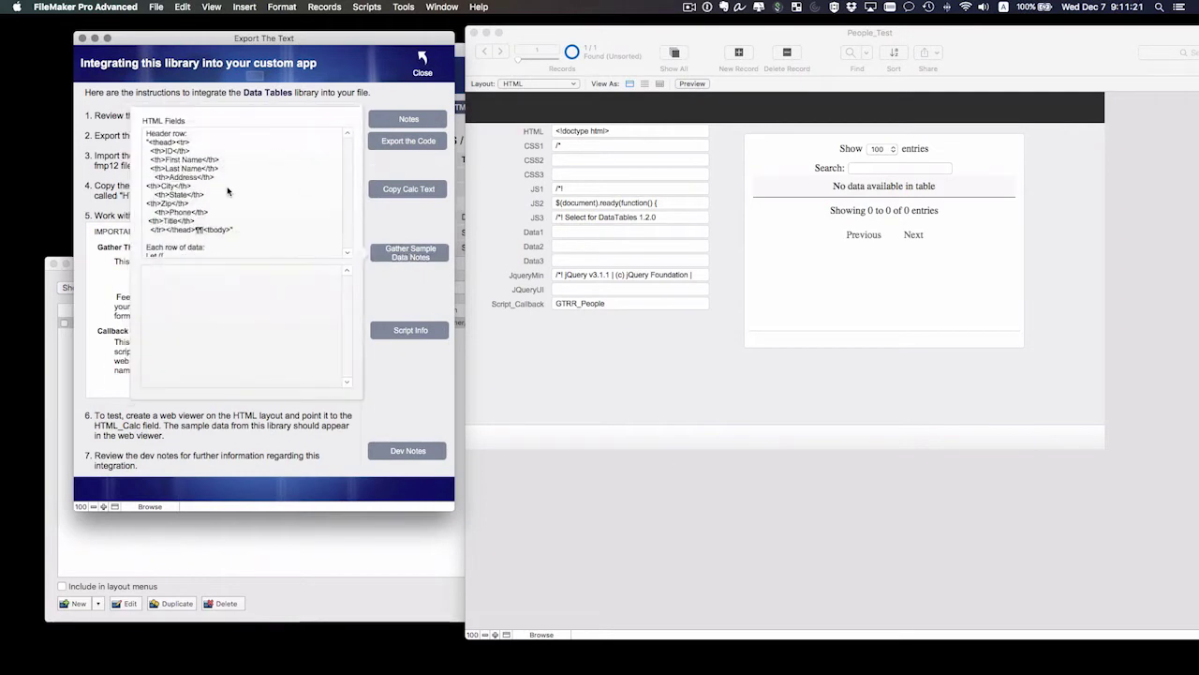
pyautogui.click(226, 194)
pyautogui.scroll(-5, 346, 170)
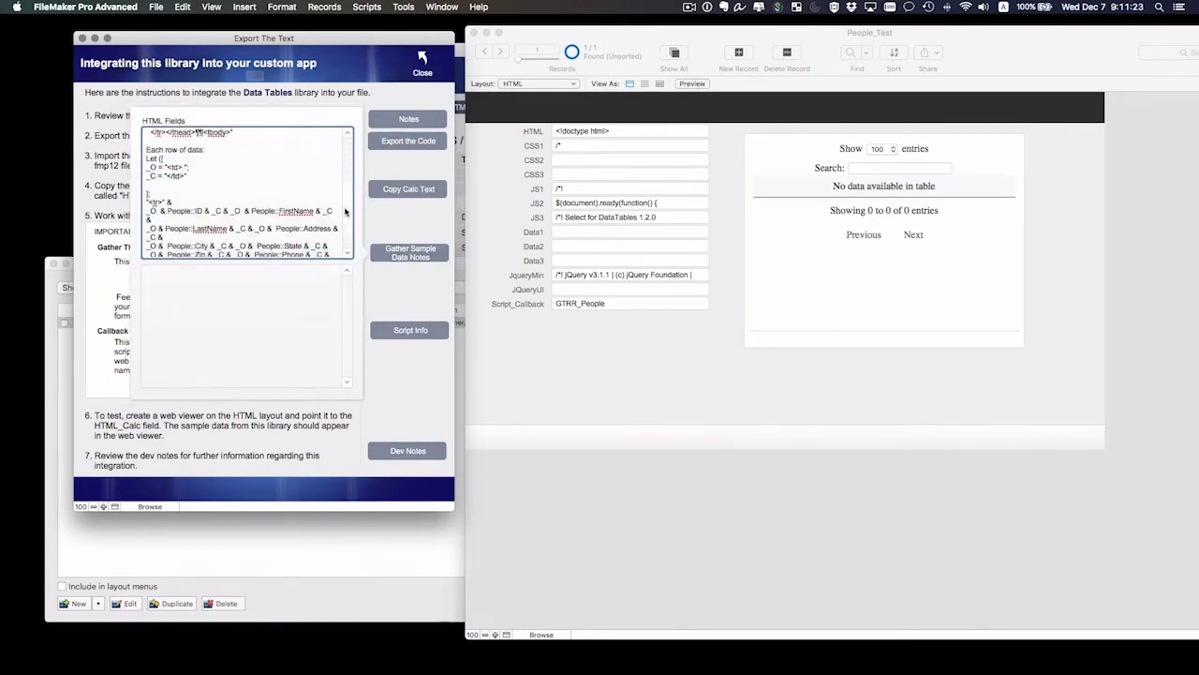
pyautogui.press('Escape')
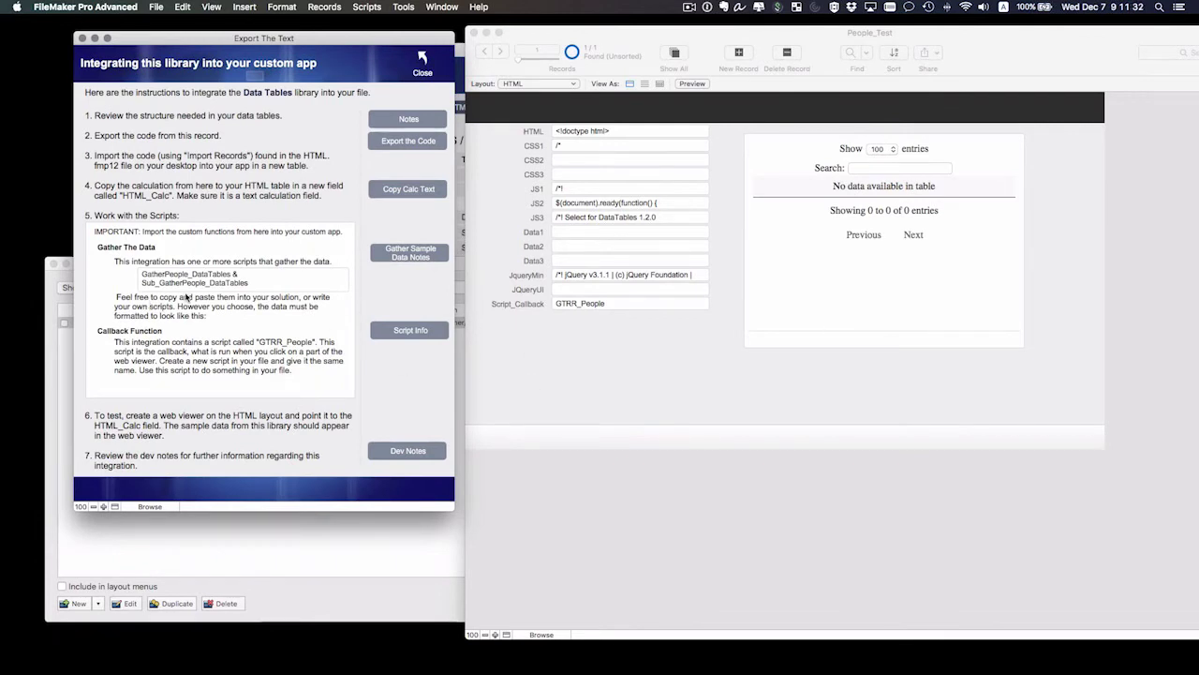
# Reopen the gather sample data notes and examine the header row markup and the Let formula for each row of data.
pyautogui.click(727, 140)
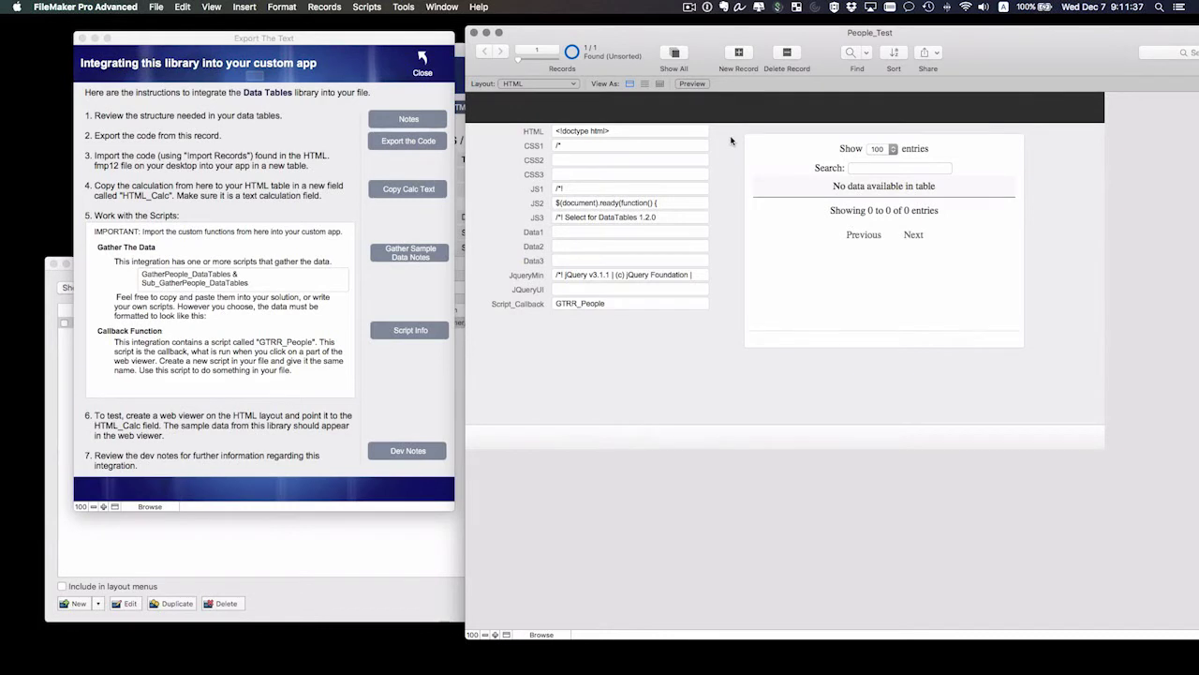
pyautogui.click(345, 266)
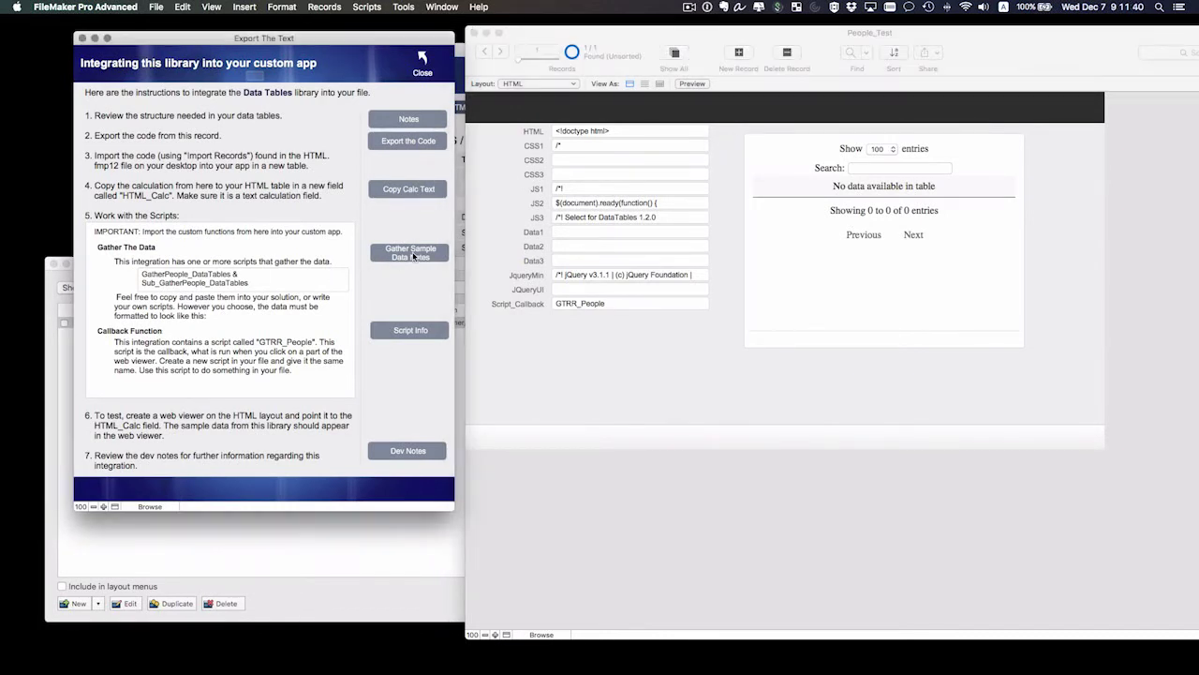
pyautogui.click(376, 254)
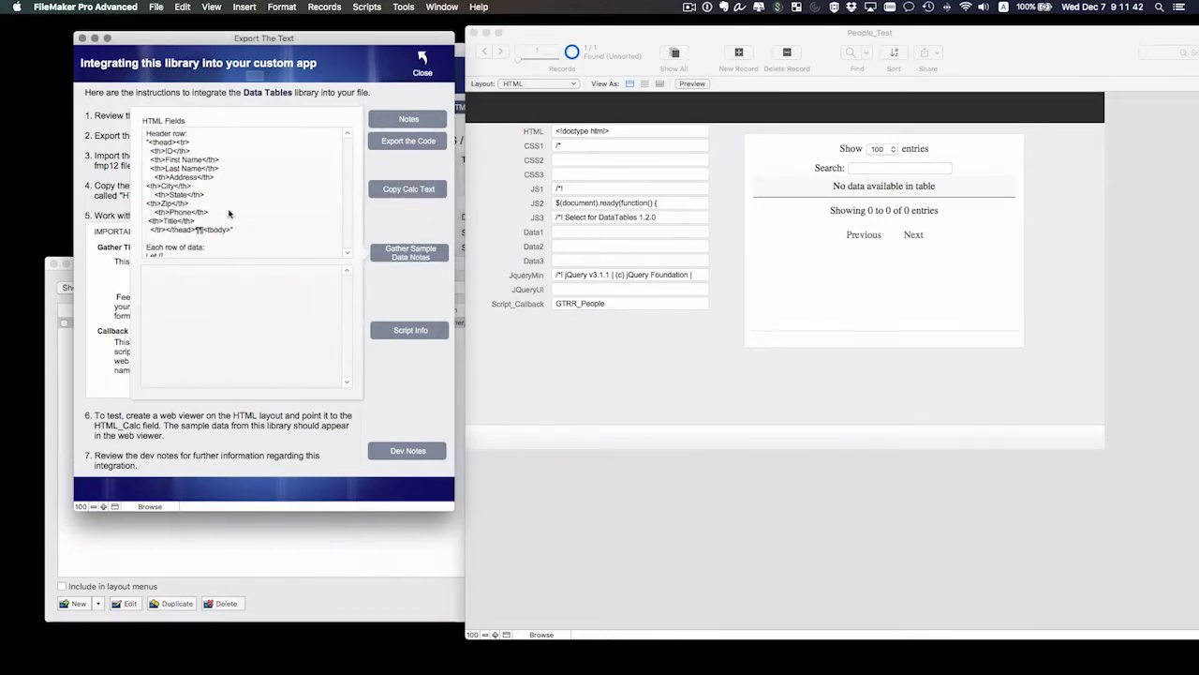
pyautogui.click(348, 169)
pyautogui.scroll(-10, 347, 168)
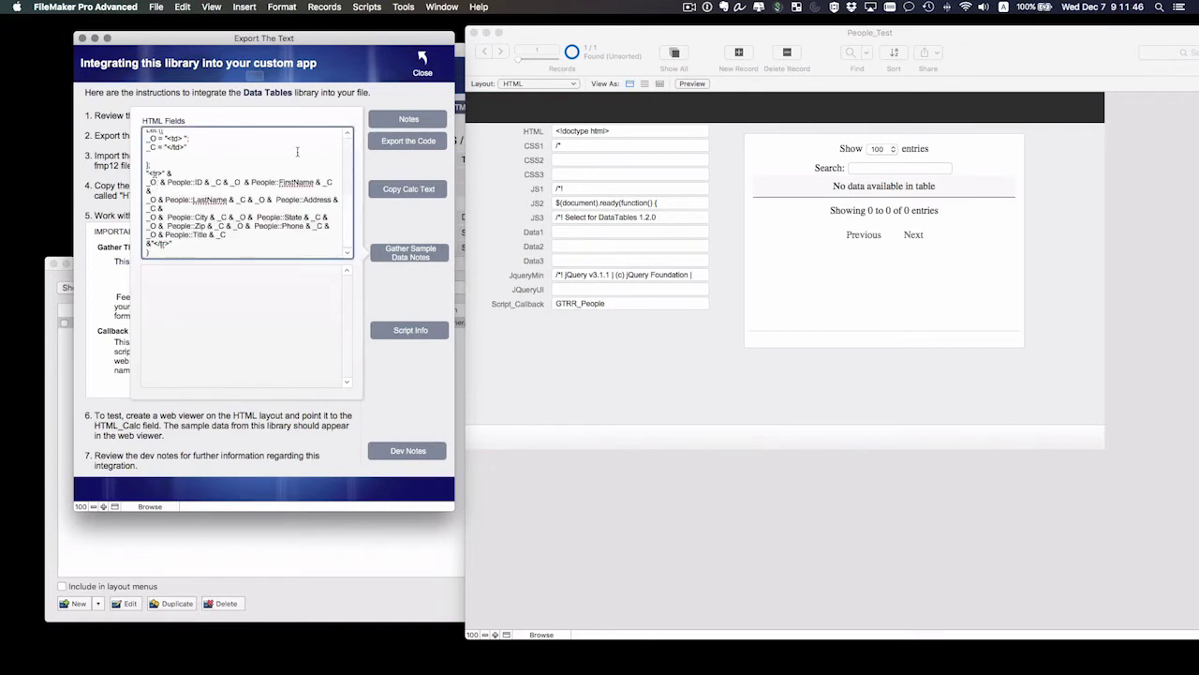
pyautogui.scroll(10, 347, 168)
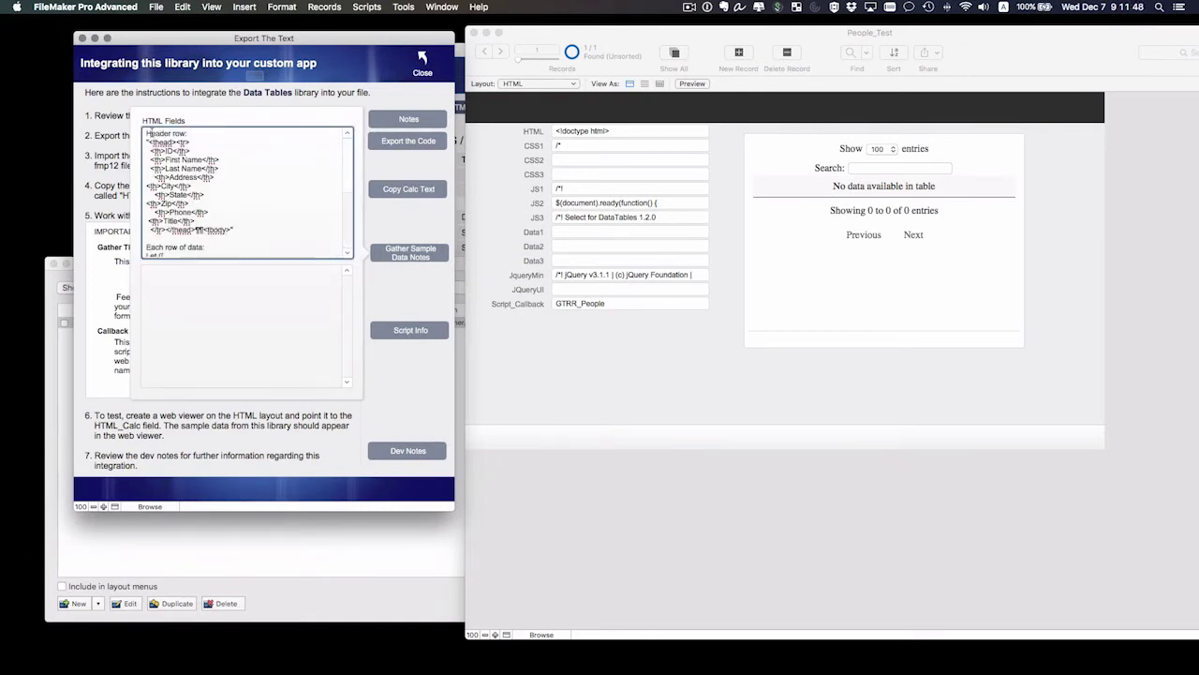
pyautogui.press('super+a')
pyautogui.click(203, 235)
pyautogui.scroll(-5, 196, 242)
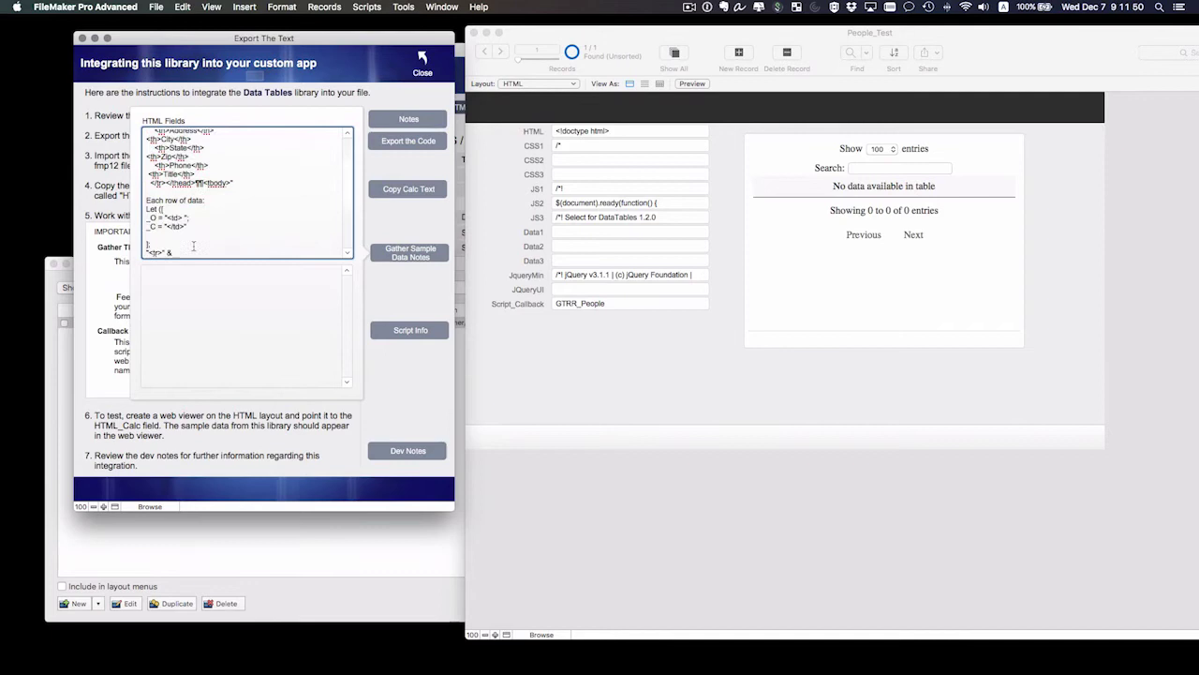
pyautogui.moveTo(146, 162); pyautogui.dragTo(262, 257)
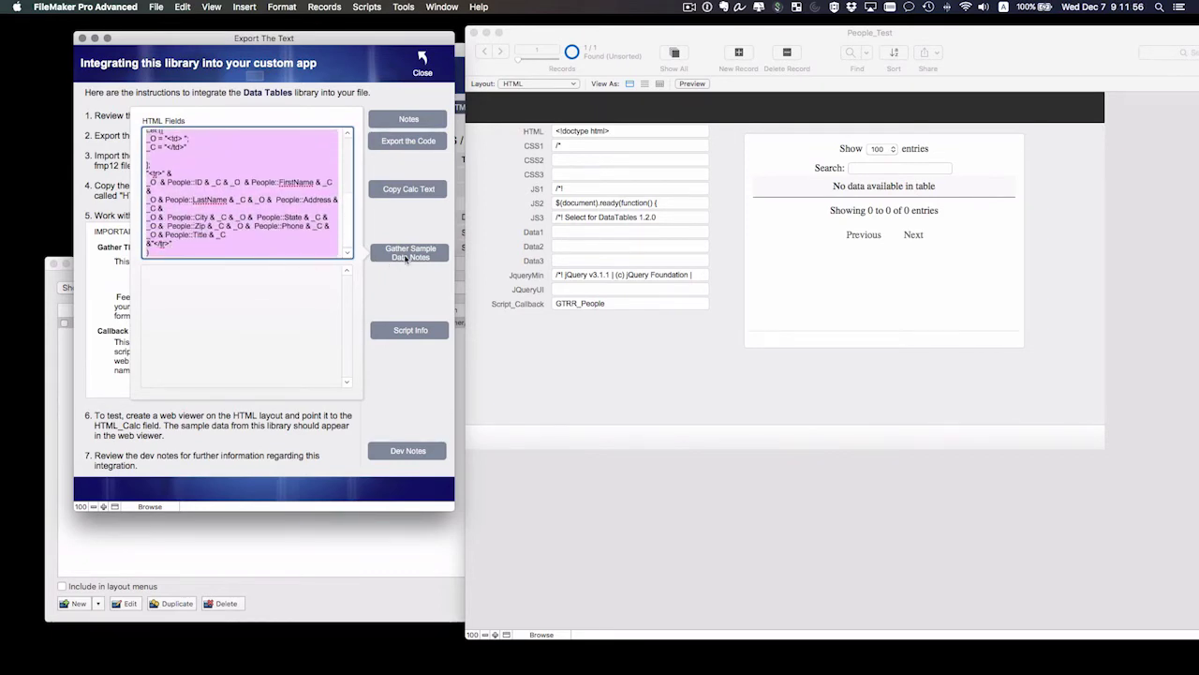
pyautogui.click(395, 294)
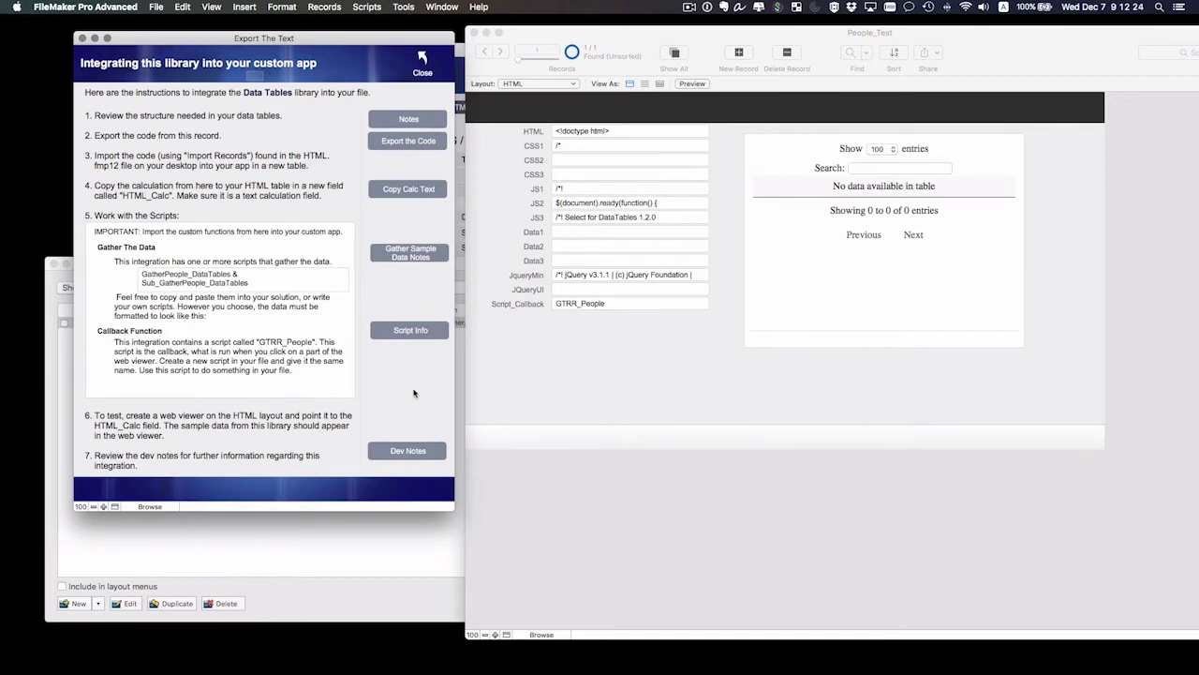
# Search the integration library's scripts for gatherPeople and review the GatherPeople_DataTables script.
pyautogui.press('super+shift+s')
pyautogui.moveTo(330, 96); pyautogui.dragTo(603, 72)
pyautogui.click(452, 120)
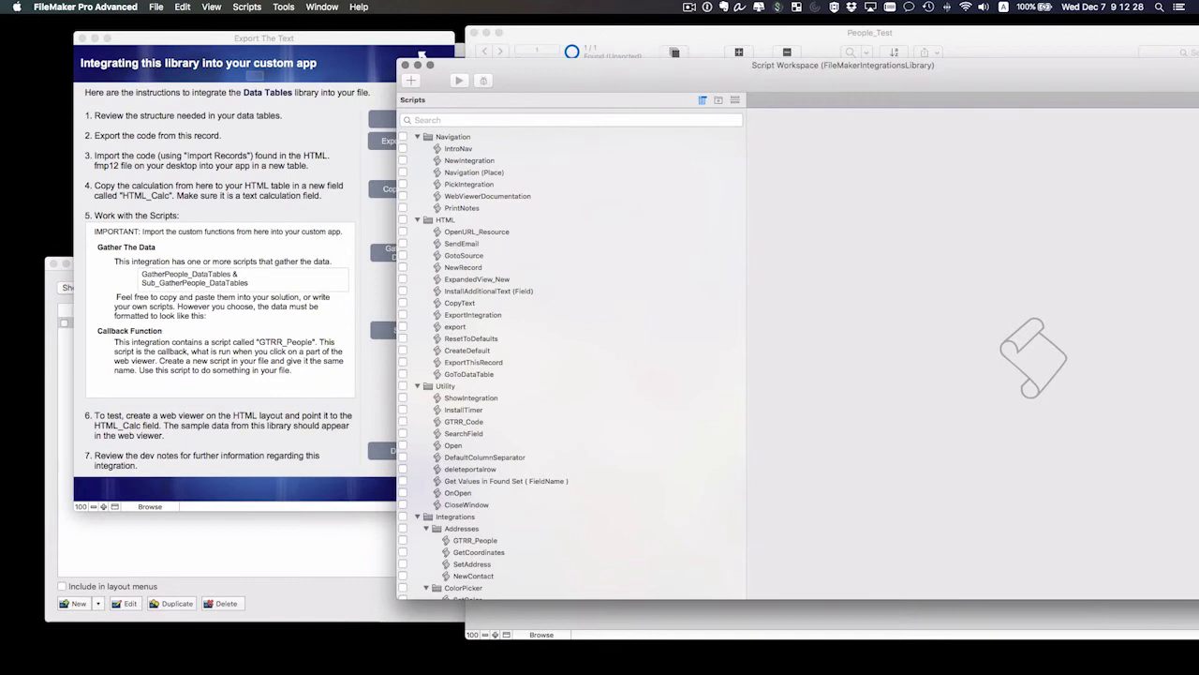
pyautogui.write('gather')
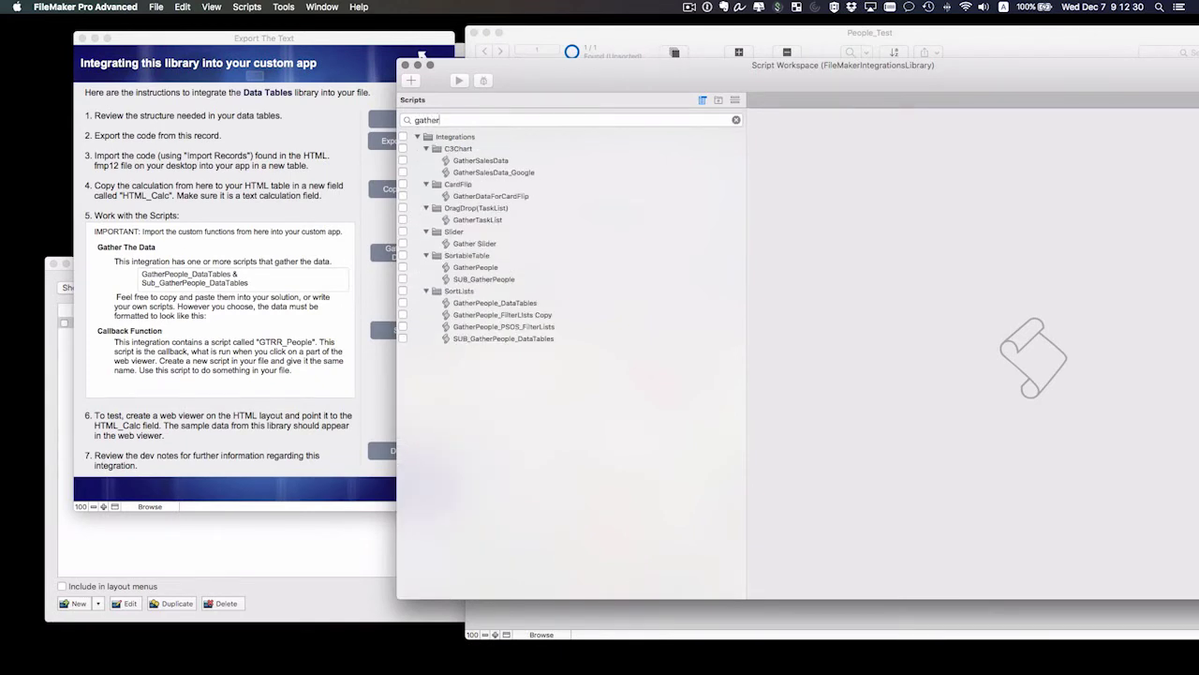
pyautogui.write('People')
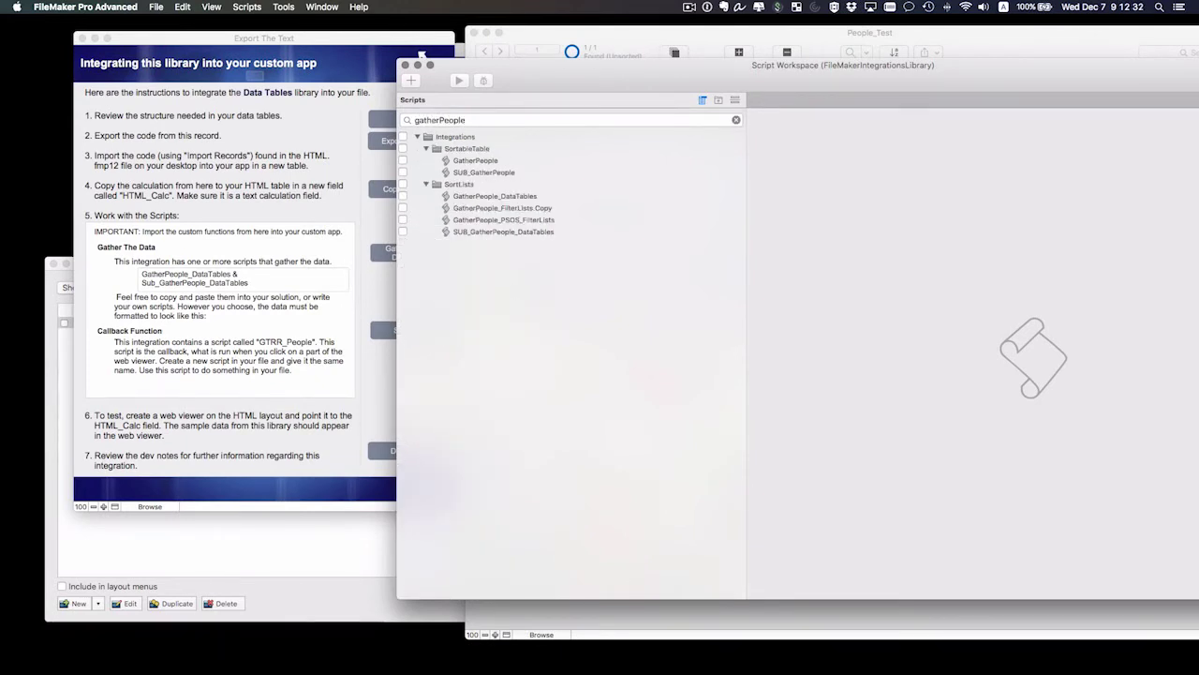
pyautogui.click(465, 196)
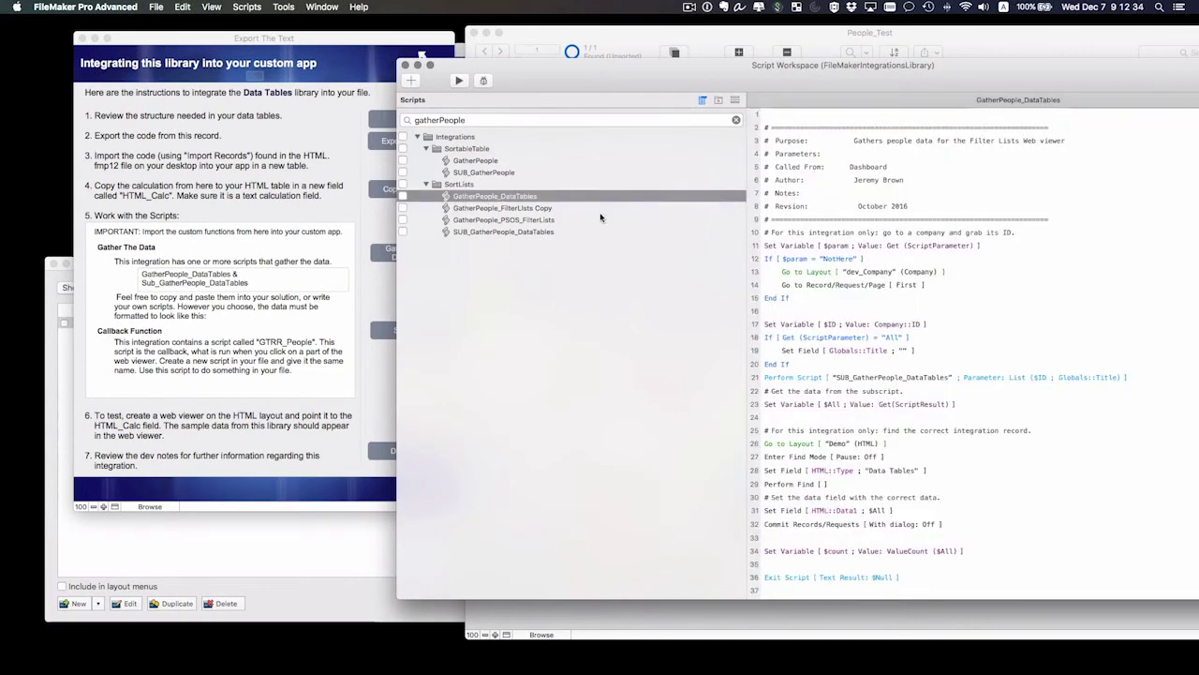
pyautogui.doubleClick(794, 100)
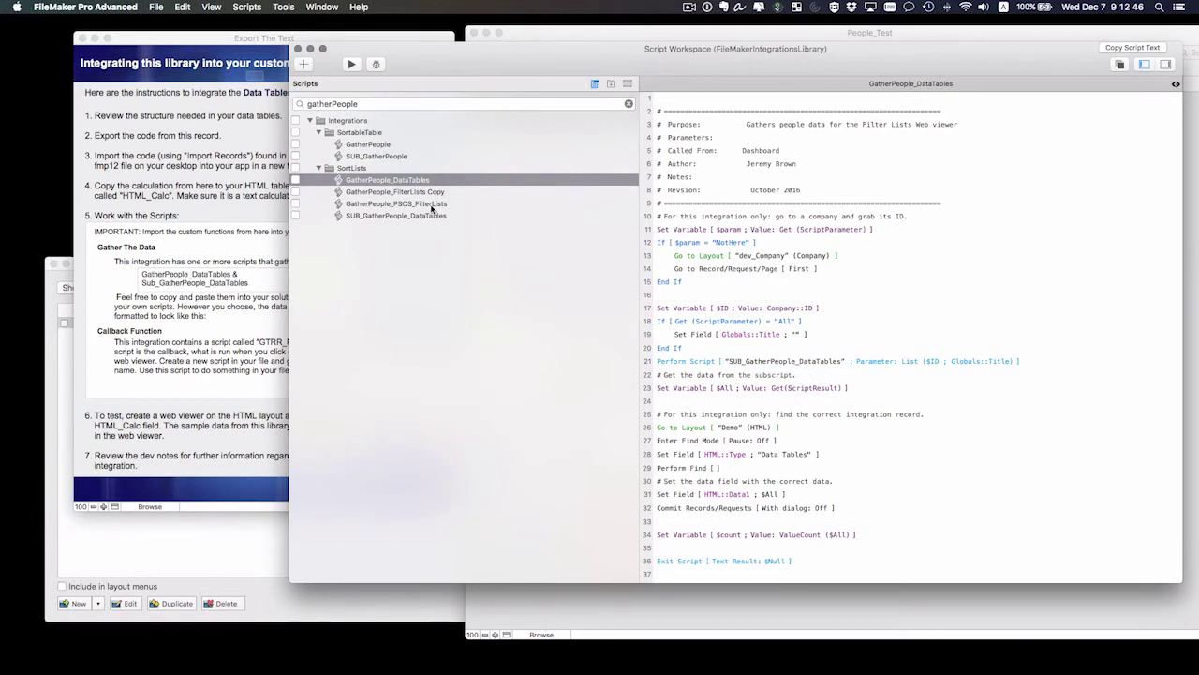
# Open the SUB_GatherPeople_DataTables script and examine the header row calculation of its $All variable.
pyautogui.click(369, 217)
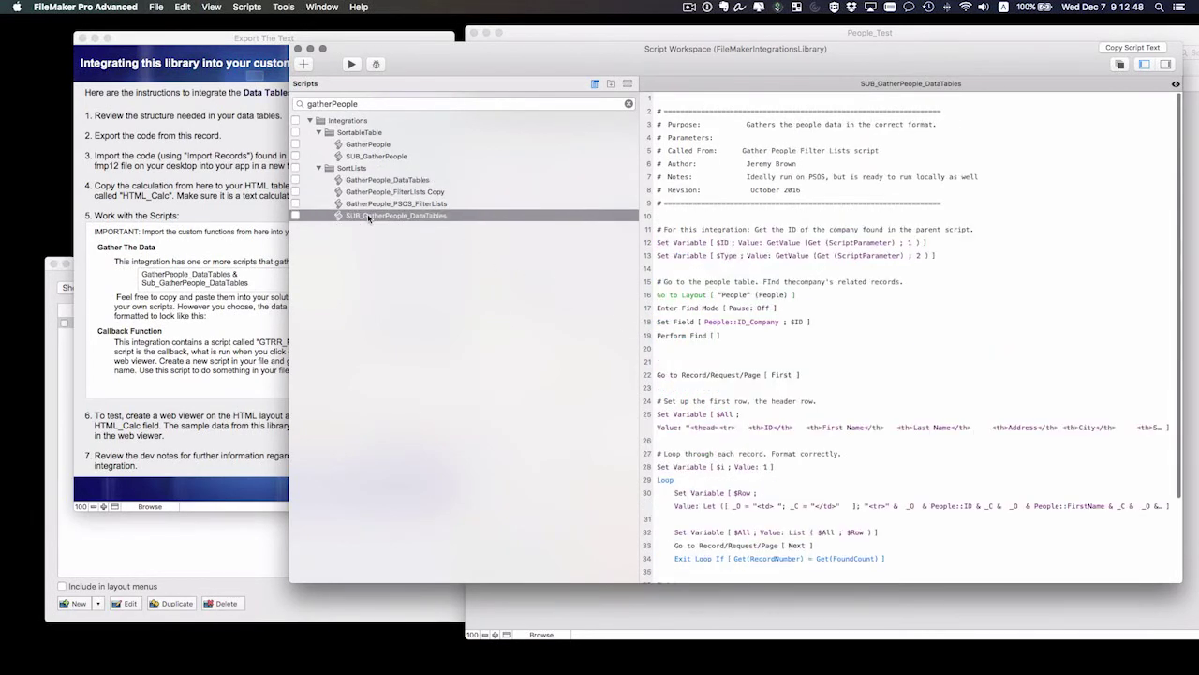
pyautogui.scroll(-3, 747, 321)
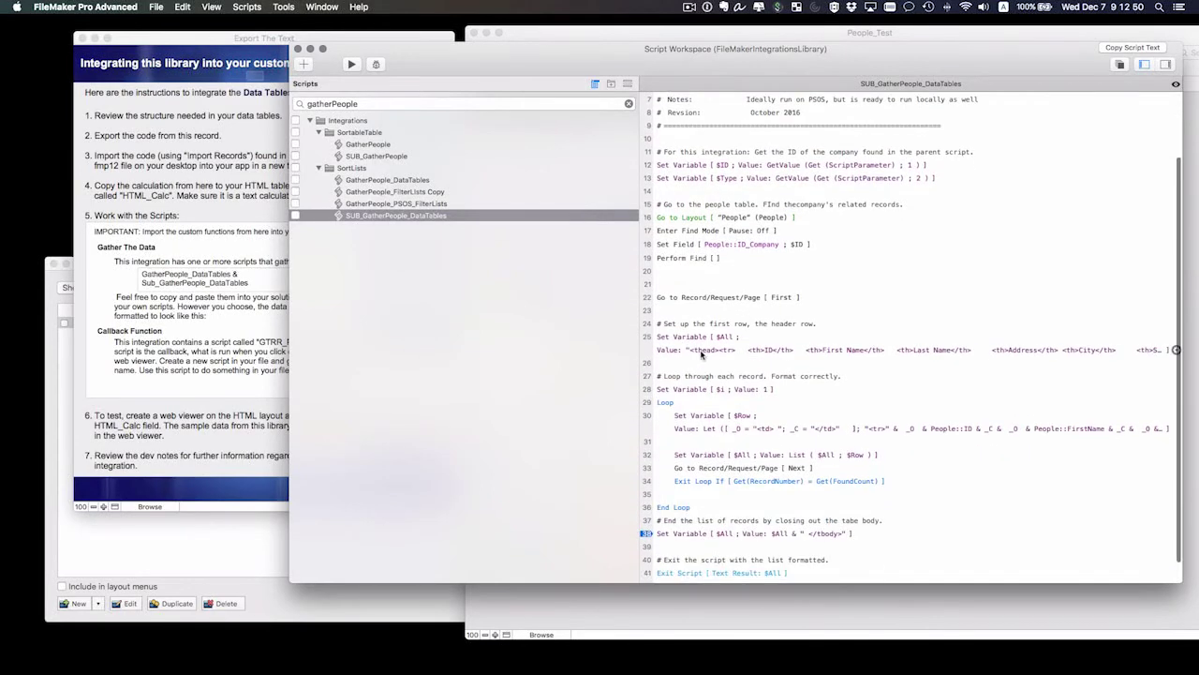
pyautogui.click(749, 335)
pyautogui.click(768, 301)
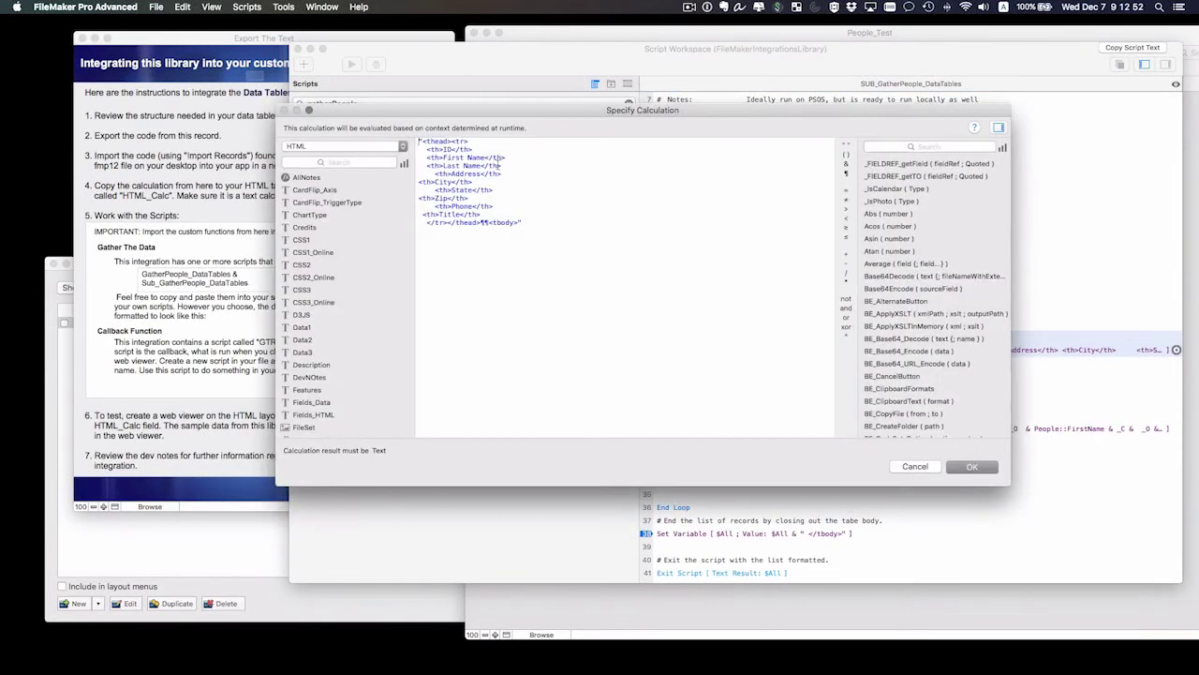
pyautogui.click(971, 467)
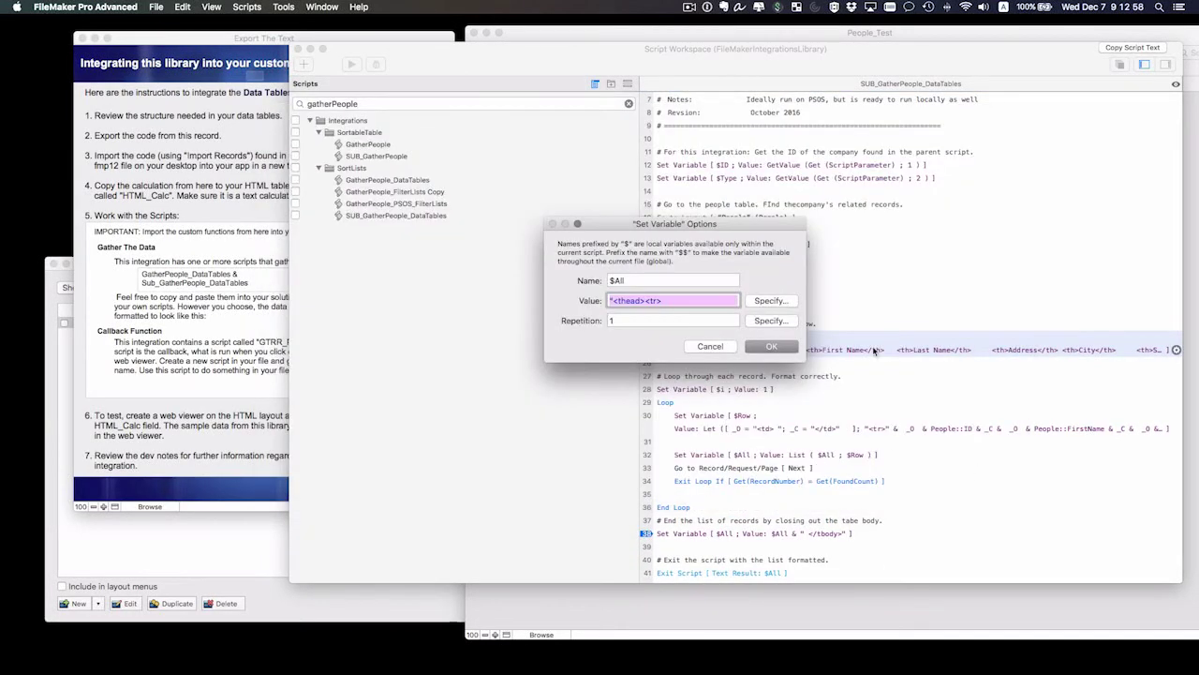
pyautogui.click(774, 348)
# Examine the $Row variable's Let calculation in SUB_GatherPeople_DataTables and review the find and loop steps around it.
pyautogui.click(737, 415)
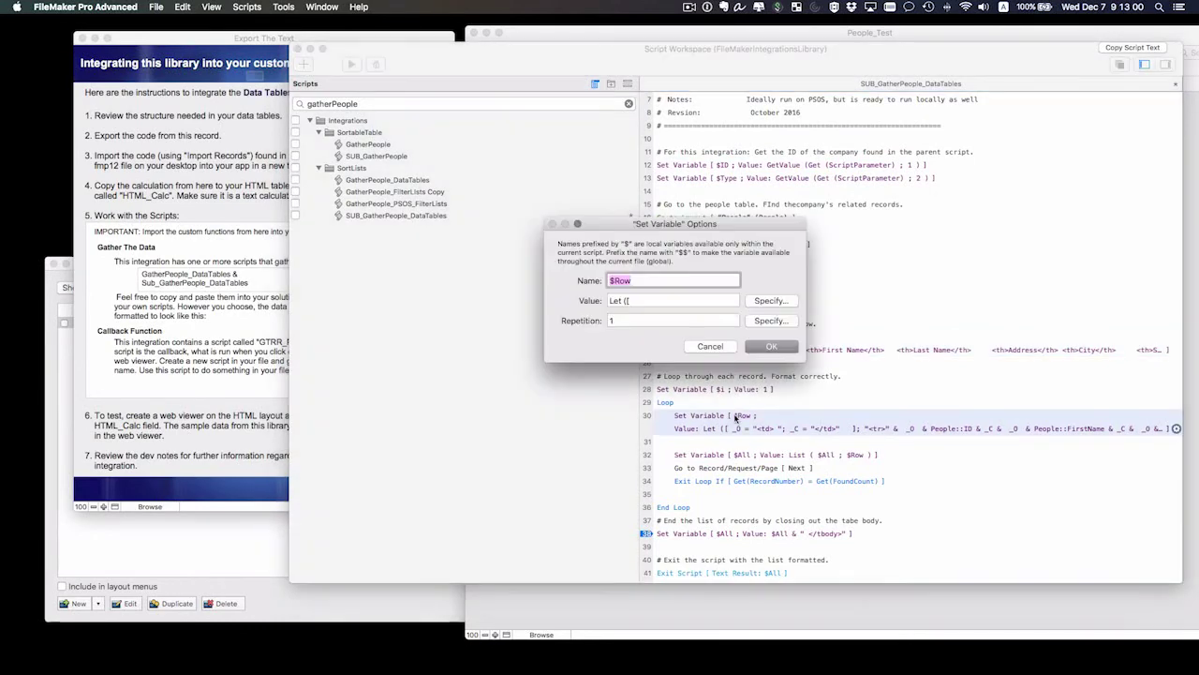
pyautogui.click(768, 302)
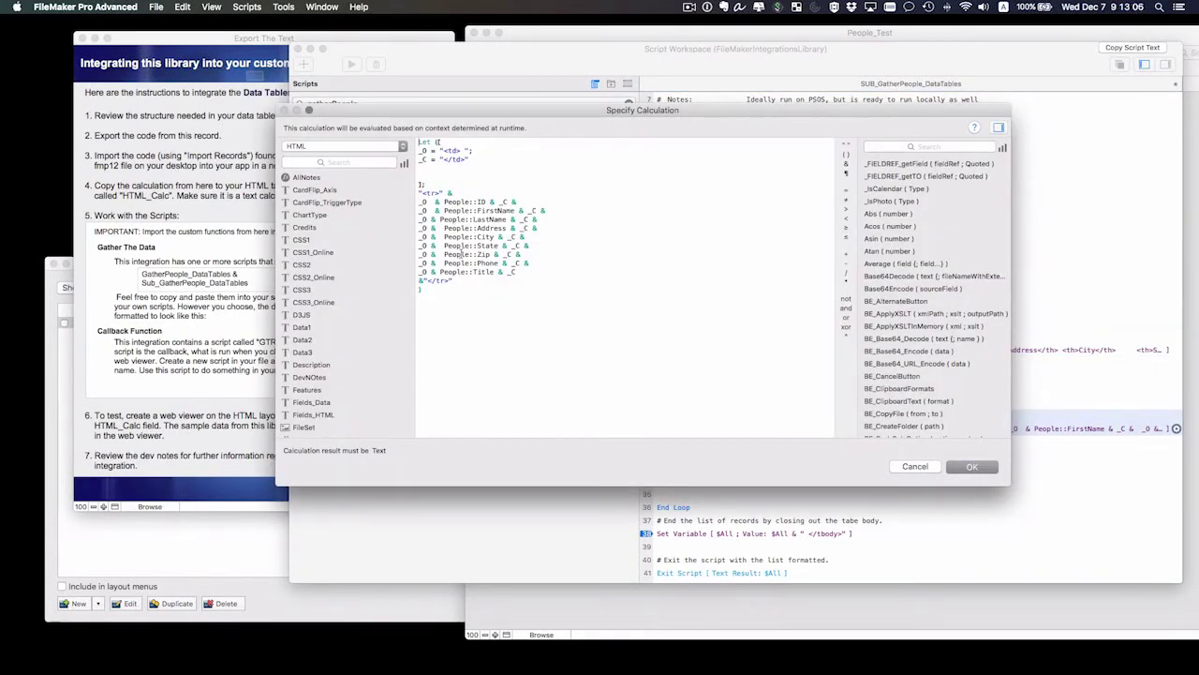
pyautogui.press('Return')
pyautogui.click(776, 353)
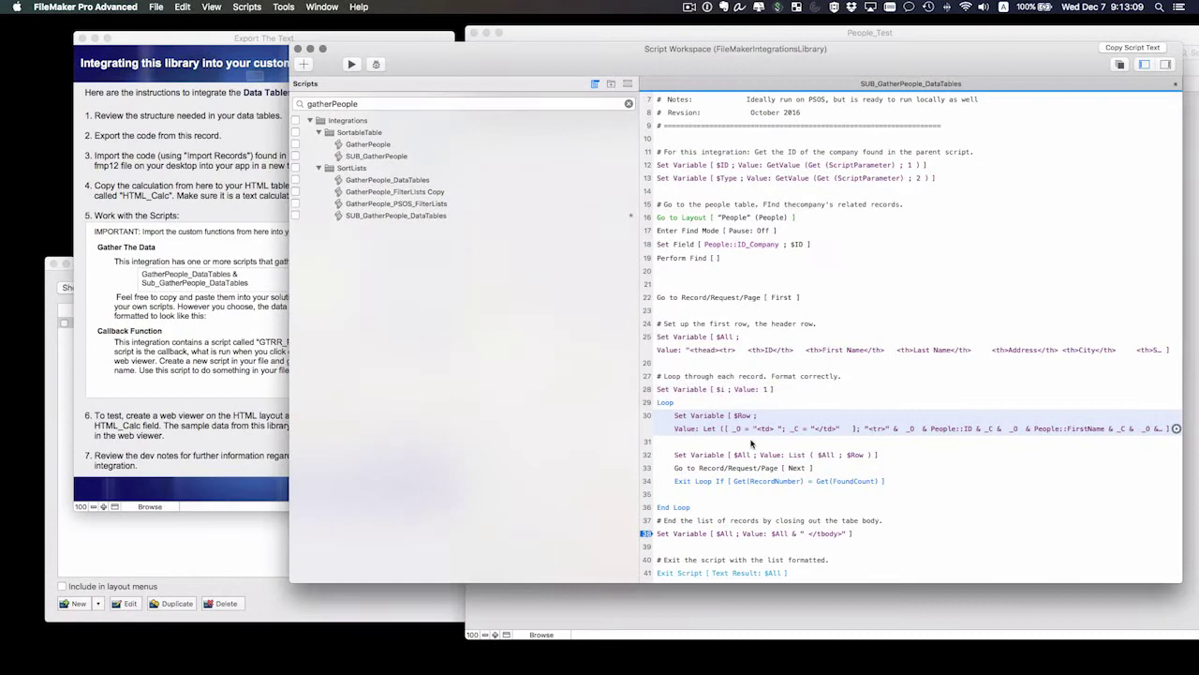
pyautogui.scroll(3, 752, 483)
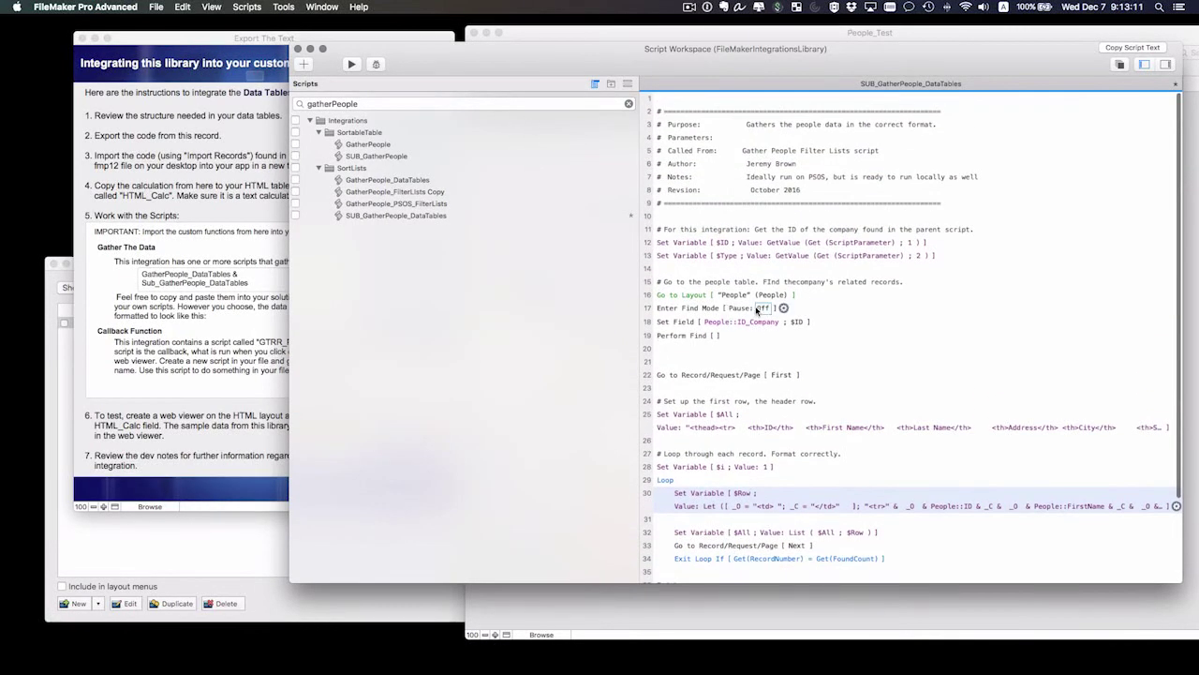
pyautogui.scroll(-3, 765, 424)
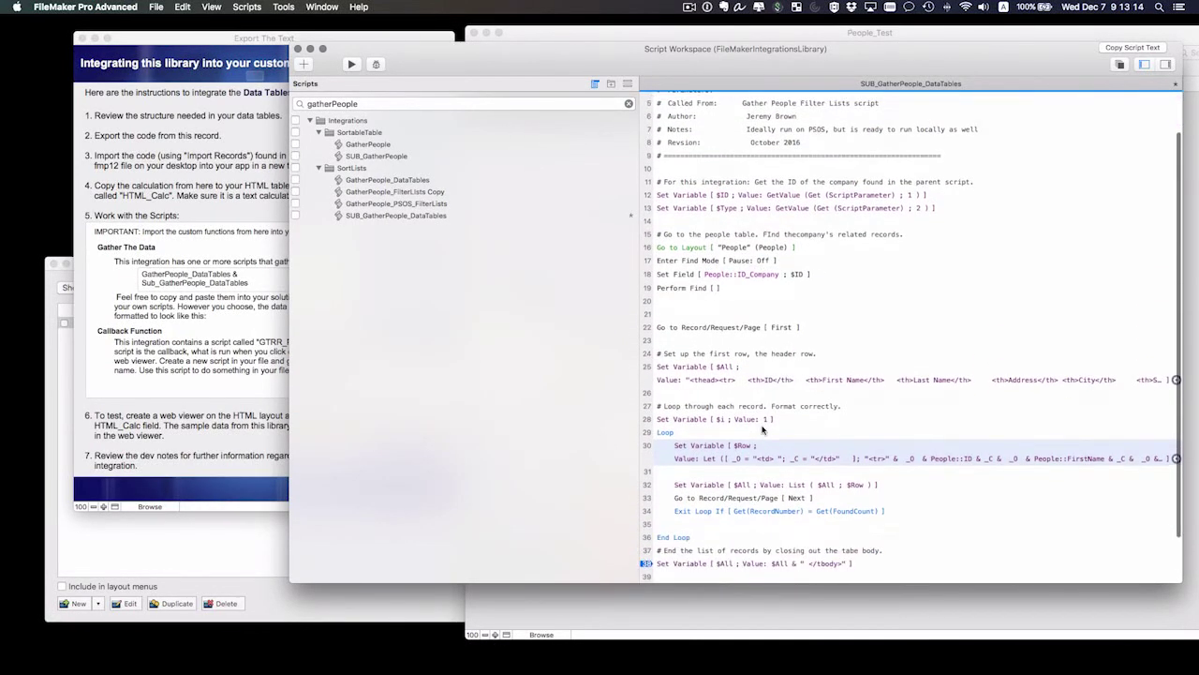
# Read the script info notes describing what the Data Tables callback script does.
pyautogui.scroll(3, 736, 423)
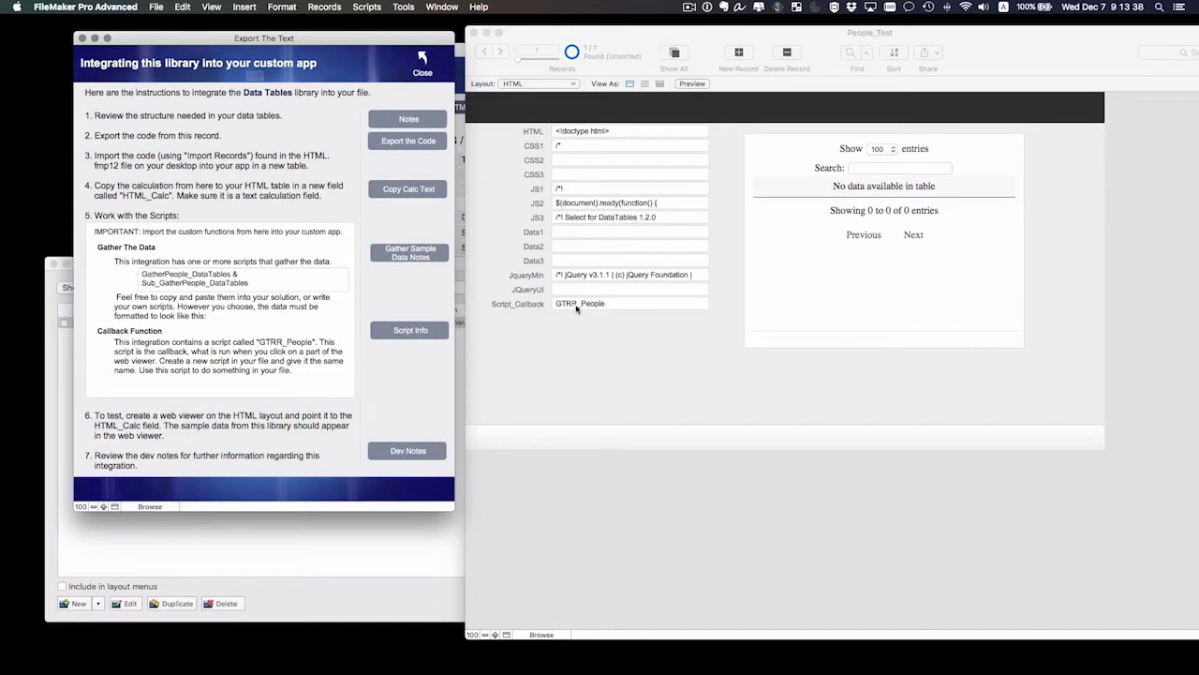
pyautogui.click(411, 330)
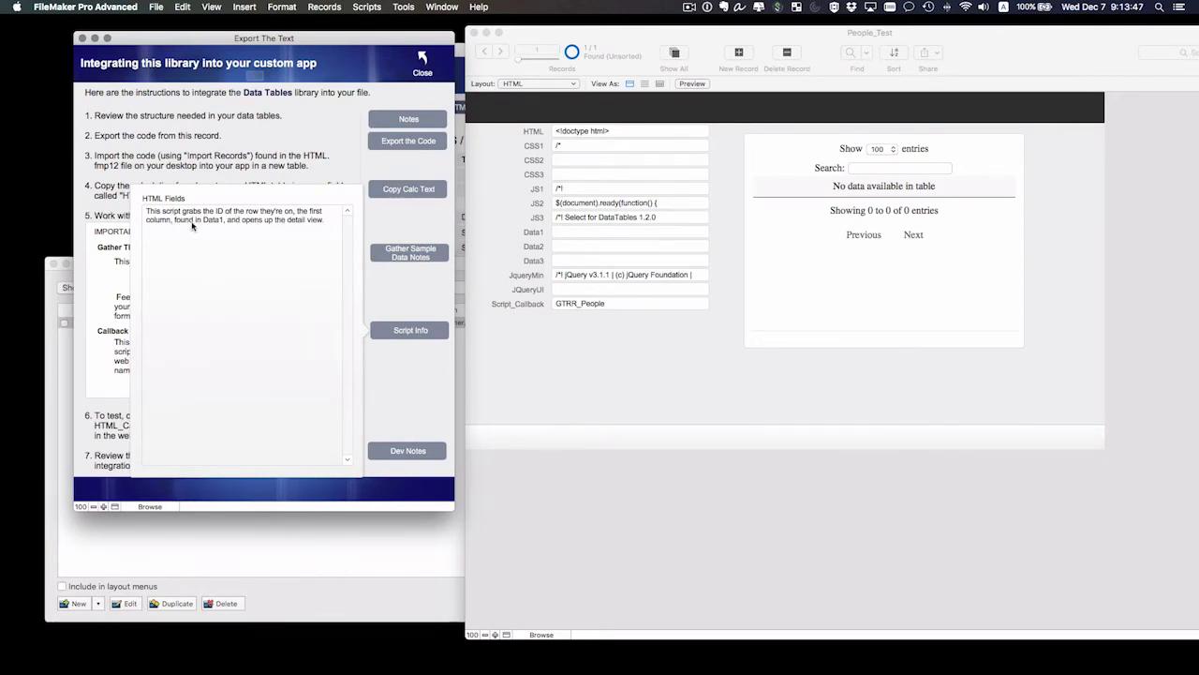
pyautogui.click(377, 226)
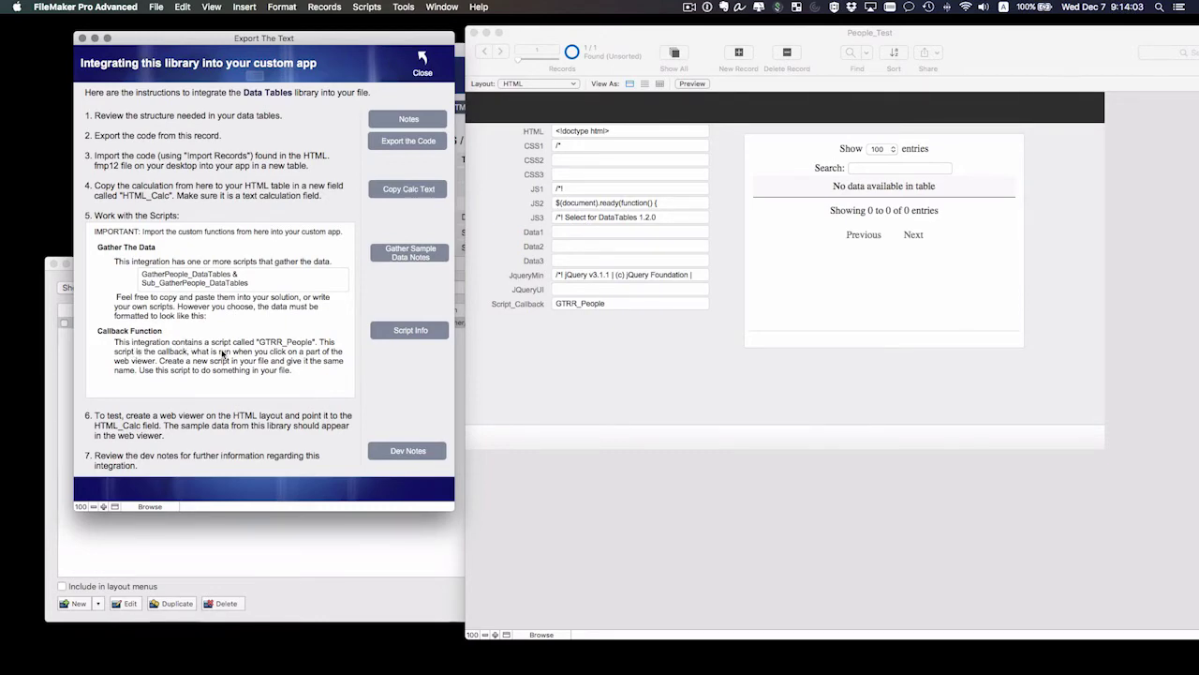
# Search the integration library's scripts for "gtr" and review the steps of the GTRR_People script.
pyautogui.press('super+shift+s')
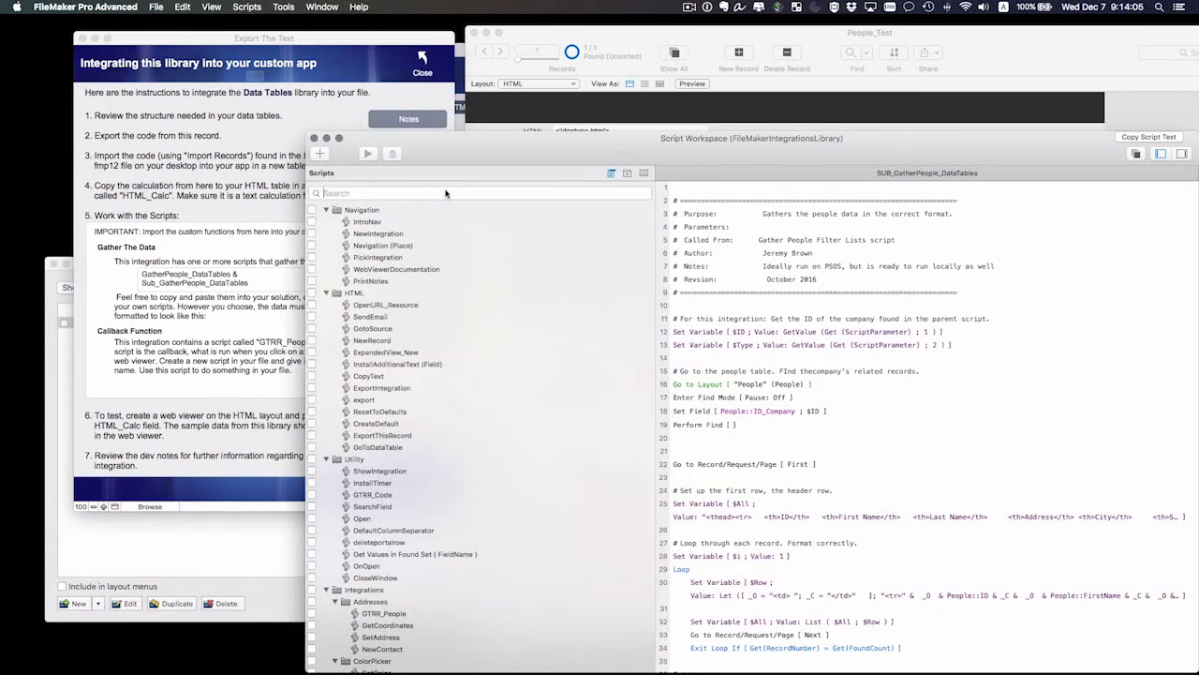
pyautogui.write('gtr')
pyautogui.doubleClick(379, 256)
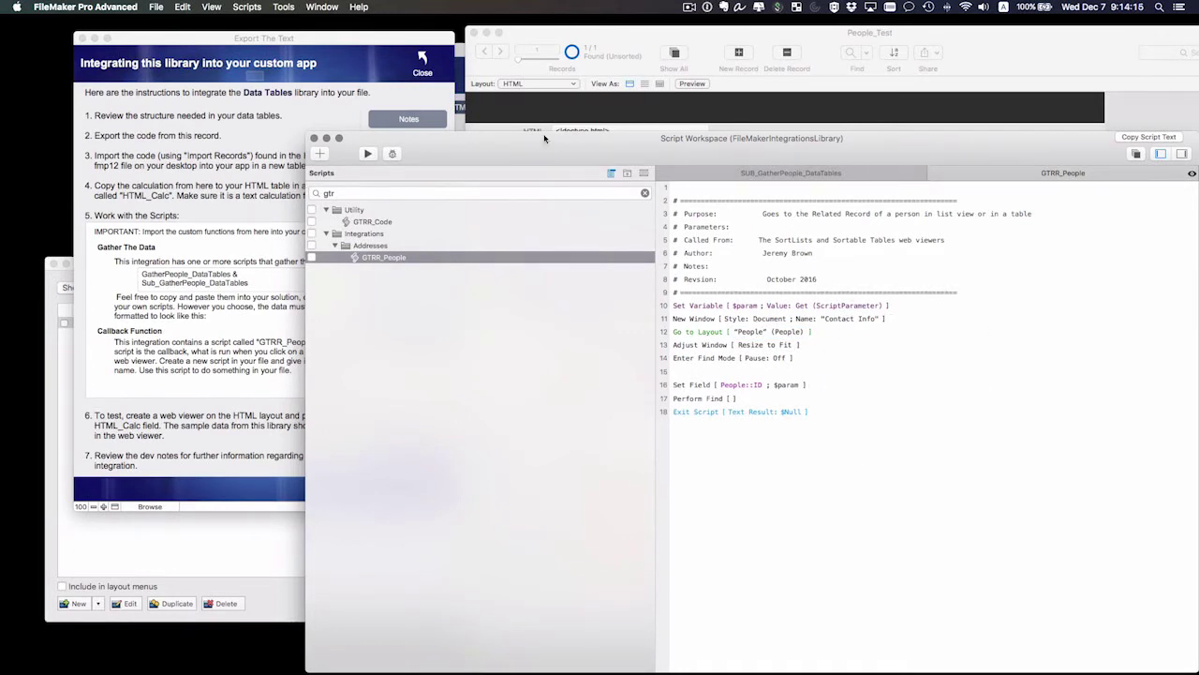
pyautogui.moveTo(544, 139); pyautogui.dragTo(531, 261)
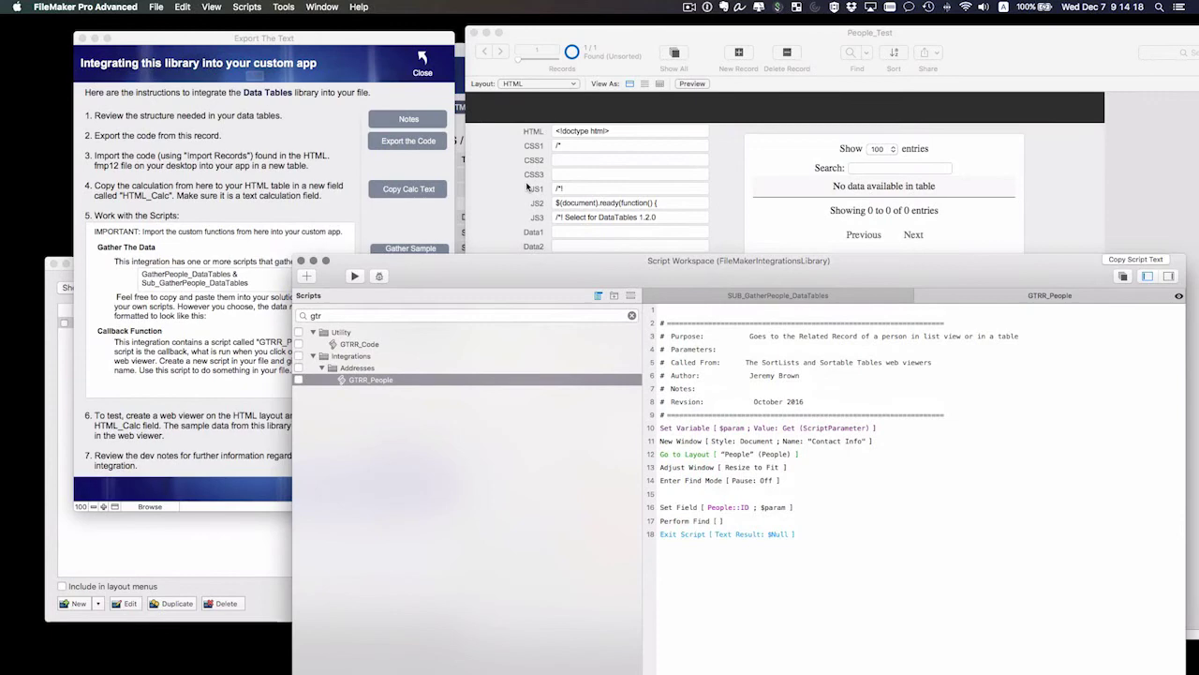
pyautogui.click(170, 408)
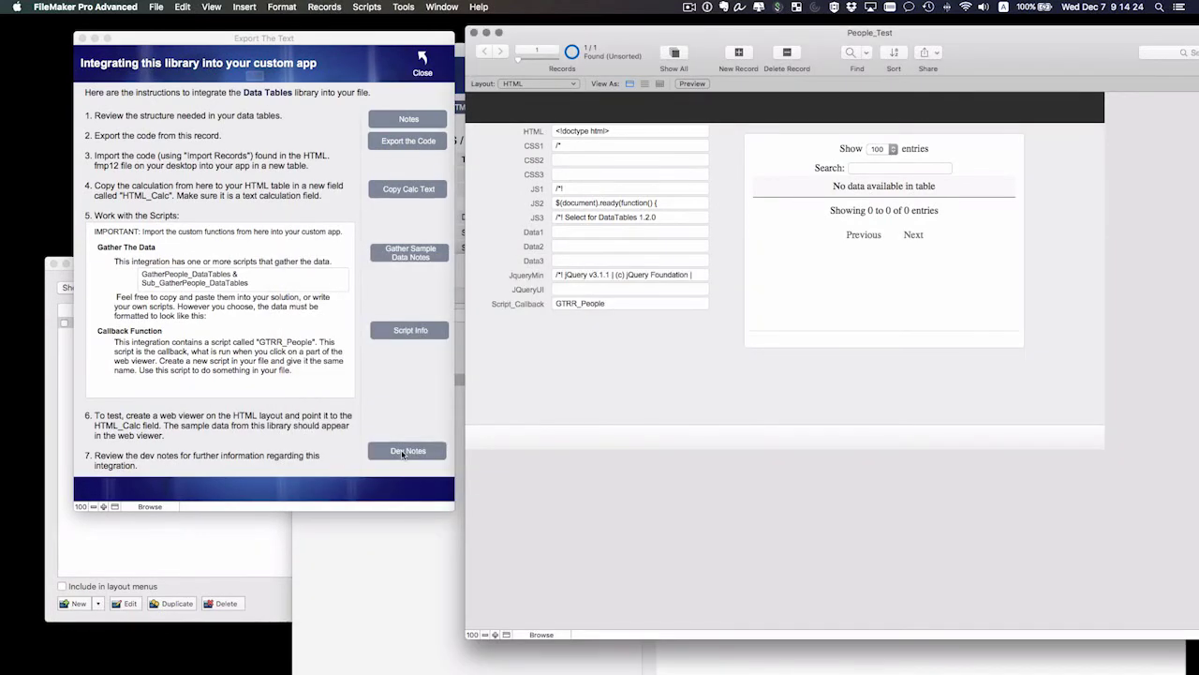
# Read the dev notes for the Data Tables integration and place the cursor in the Data1 field of People_Test.
pyautogui.click(405, 454)
pyautogui.click(405, 455)
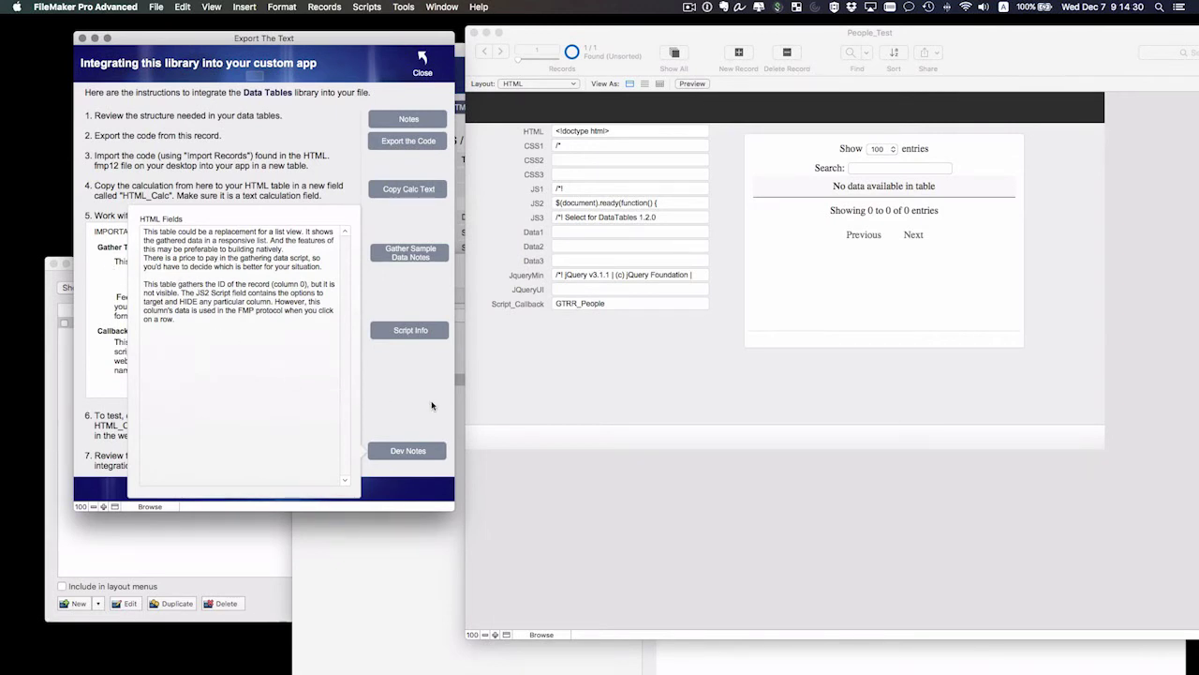
pyautogui.click(432, 405)
pyautogui.click(634, 367)
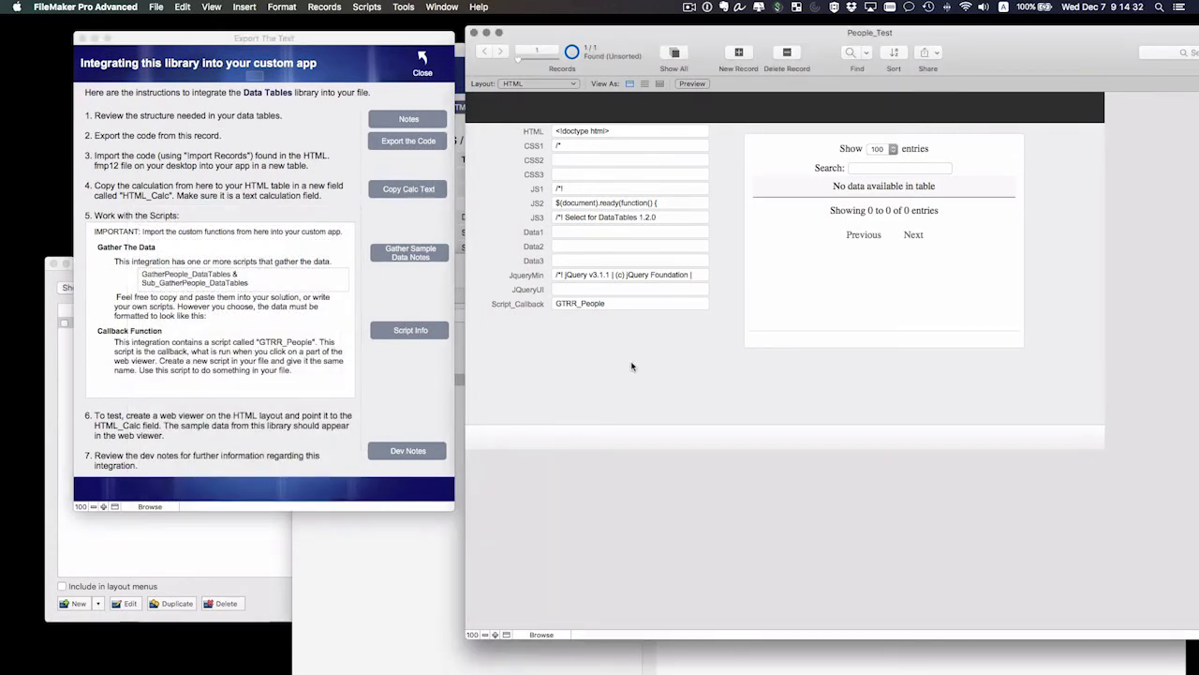
pyautogui.click(590, 234)
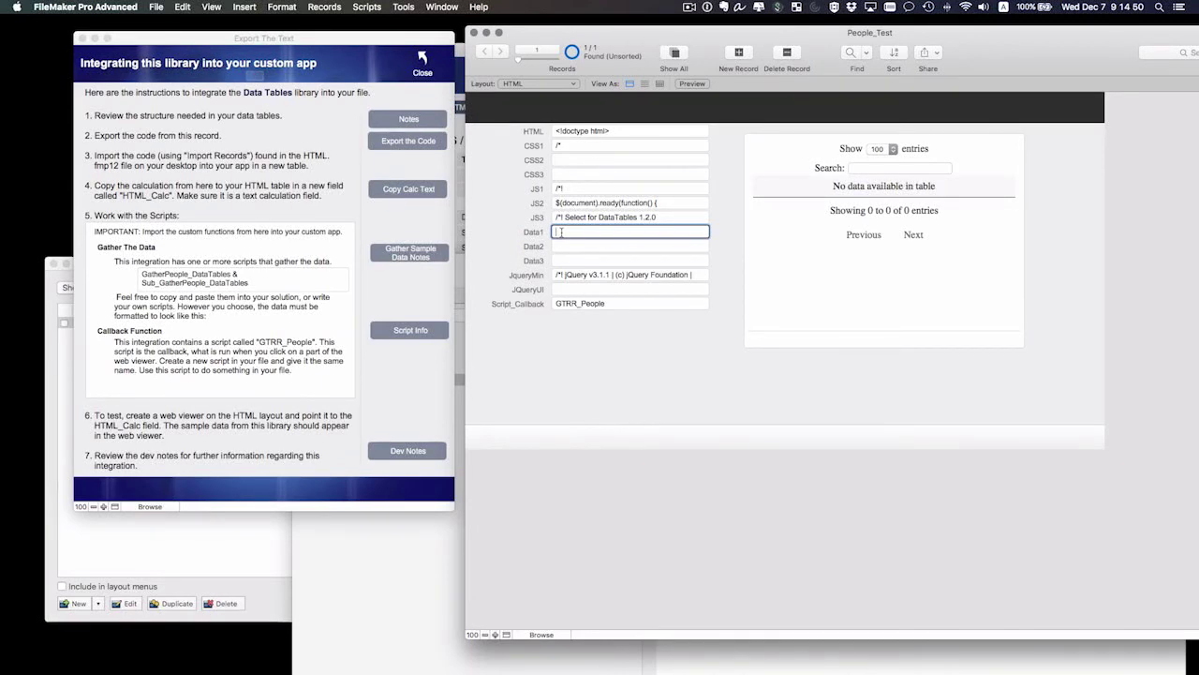
# Close the People_Test, Script Workspace and Manage Layouts windows.
pyautogui.click(472, 33)
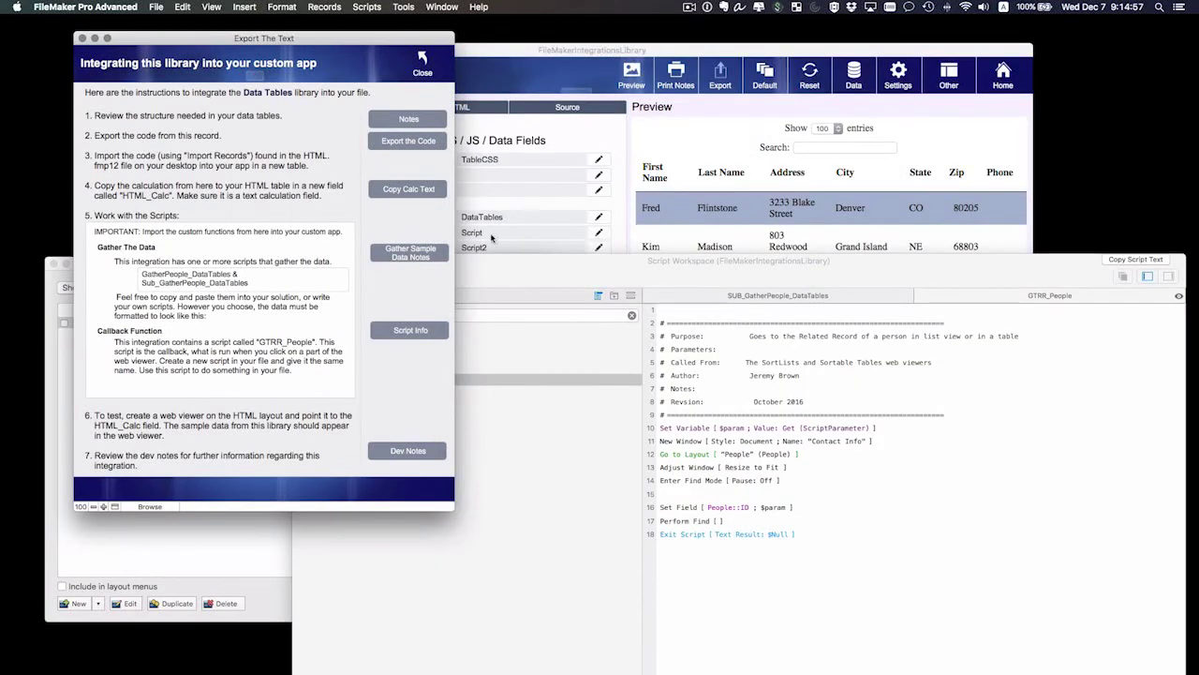
pyautogui.click(403, 281)
pyautogui.click(355, 283)
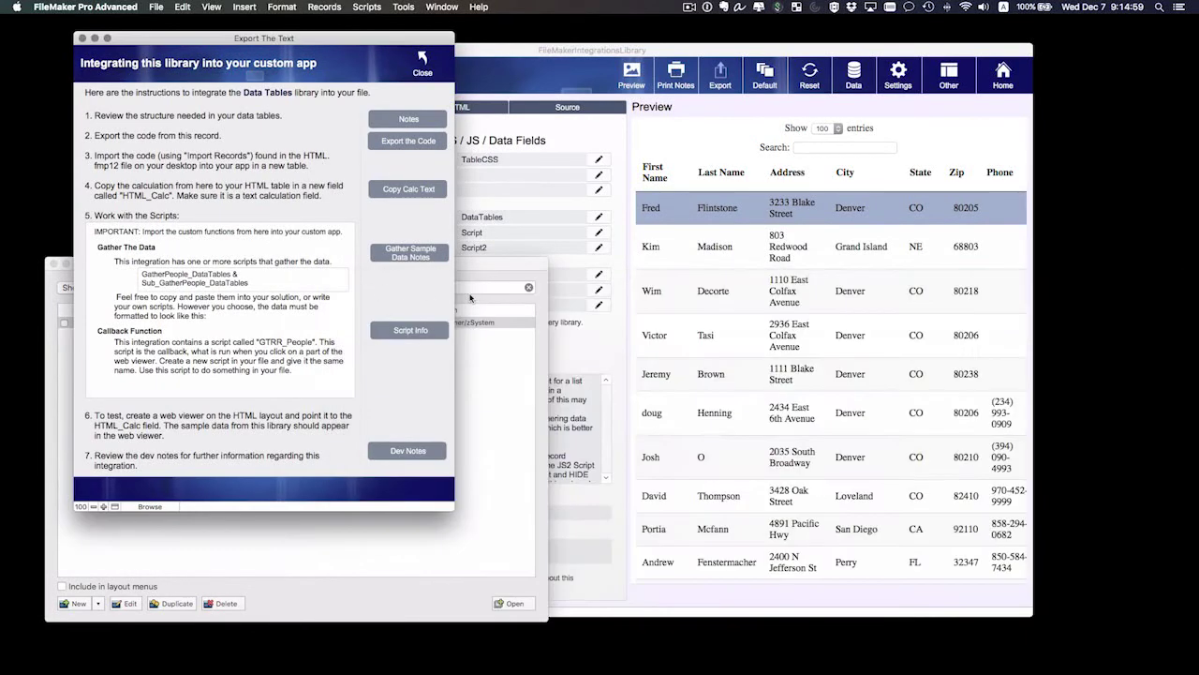
pyautogui.moveTo(466, 270); pyautogui.dragTo(540, 263)
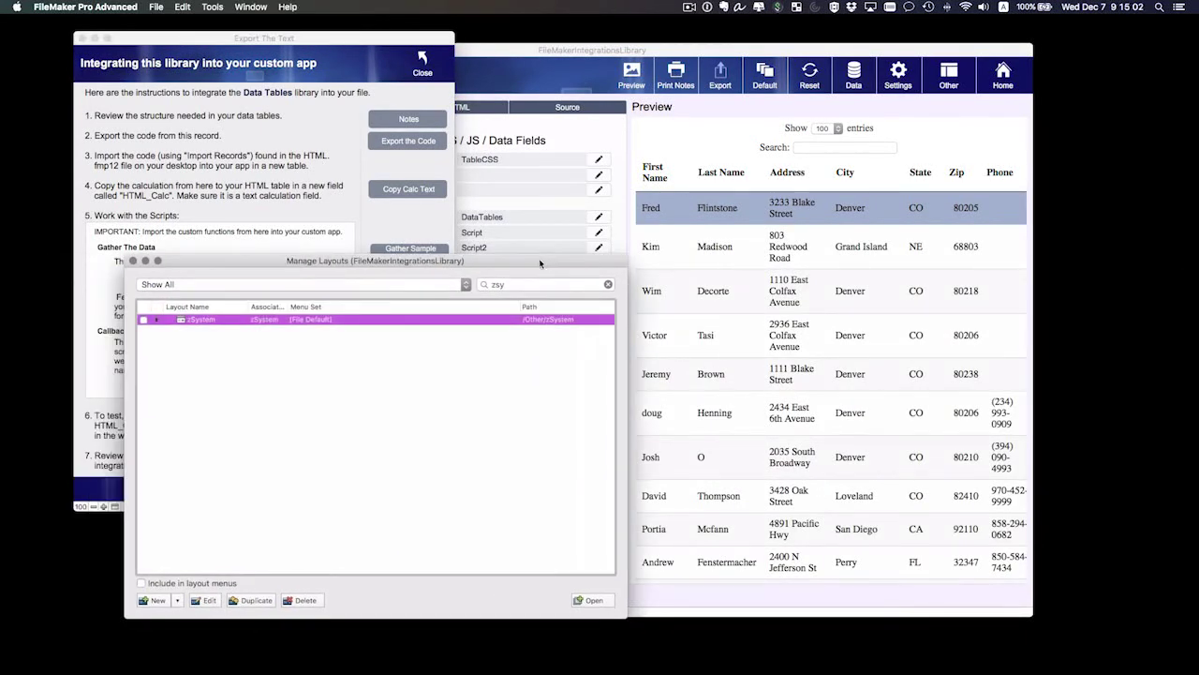
pyautogui.press('super+w')
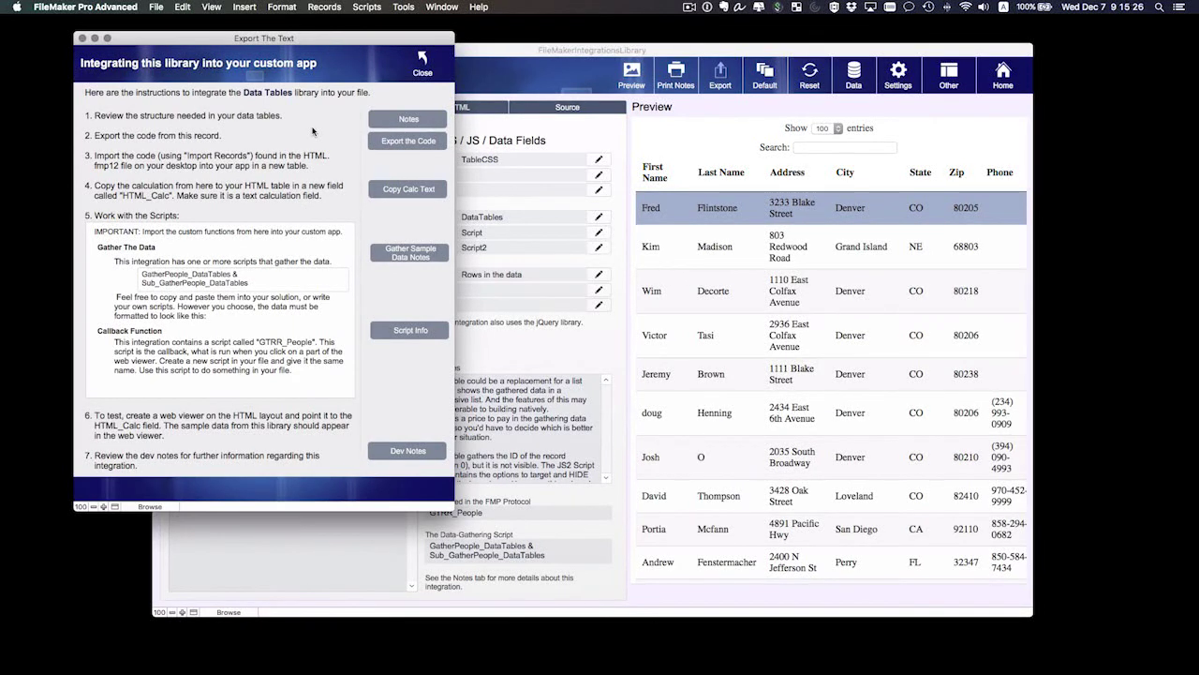
# Close the Data Tables integration instructions and return to the library's home list of web viewer integrations.
pyautogui.click(421, 64)
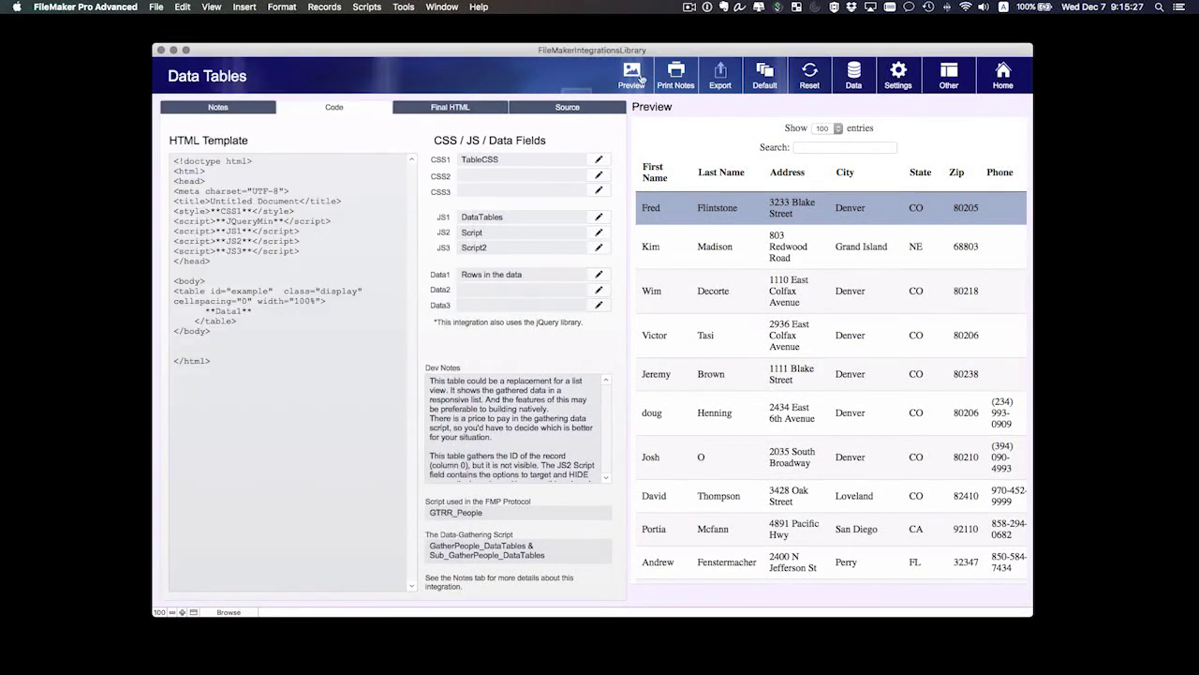
pyautogui.click(988, 77)
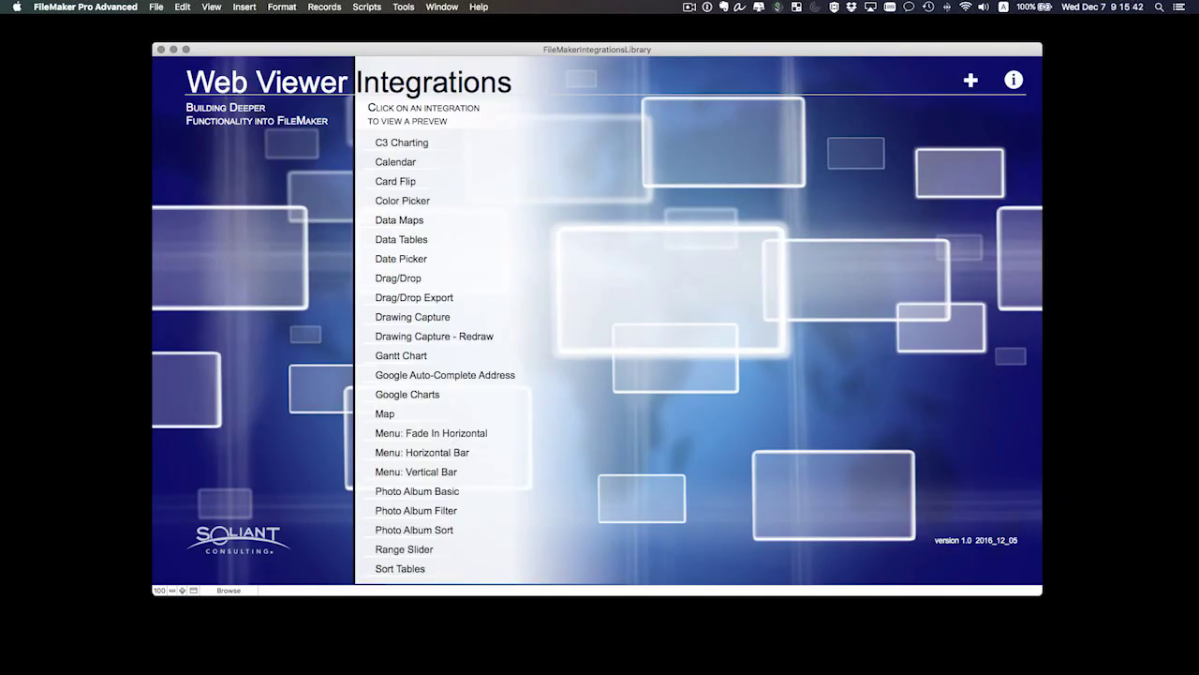